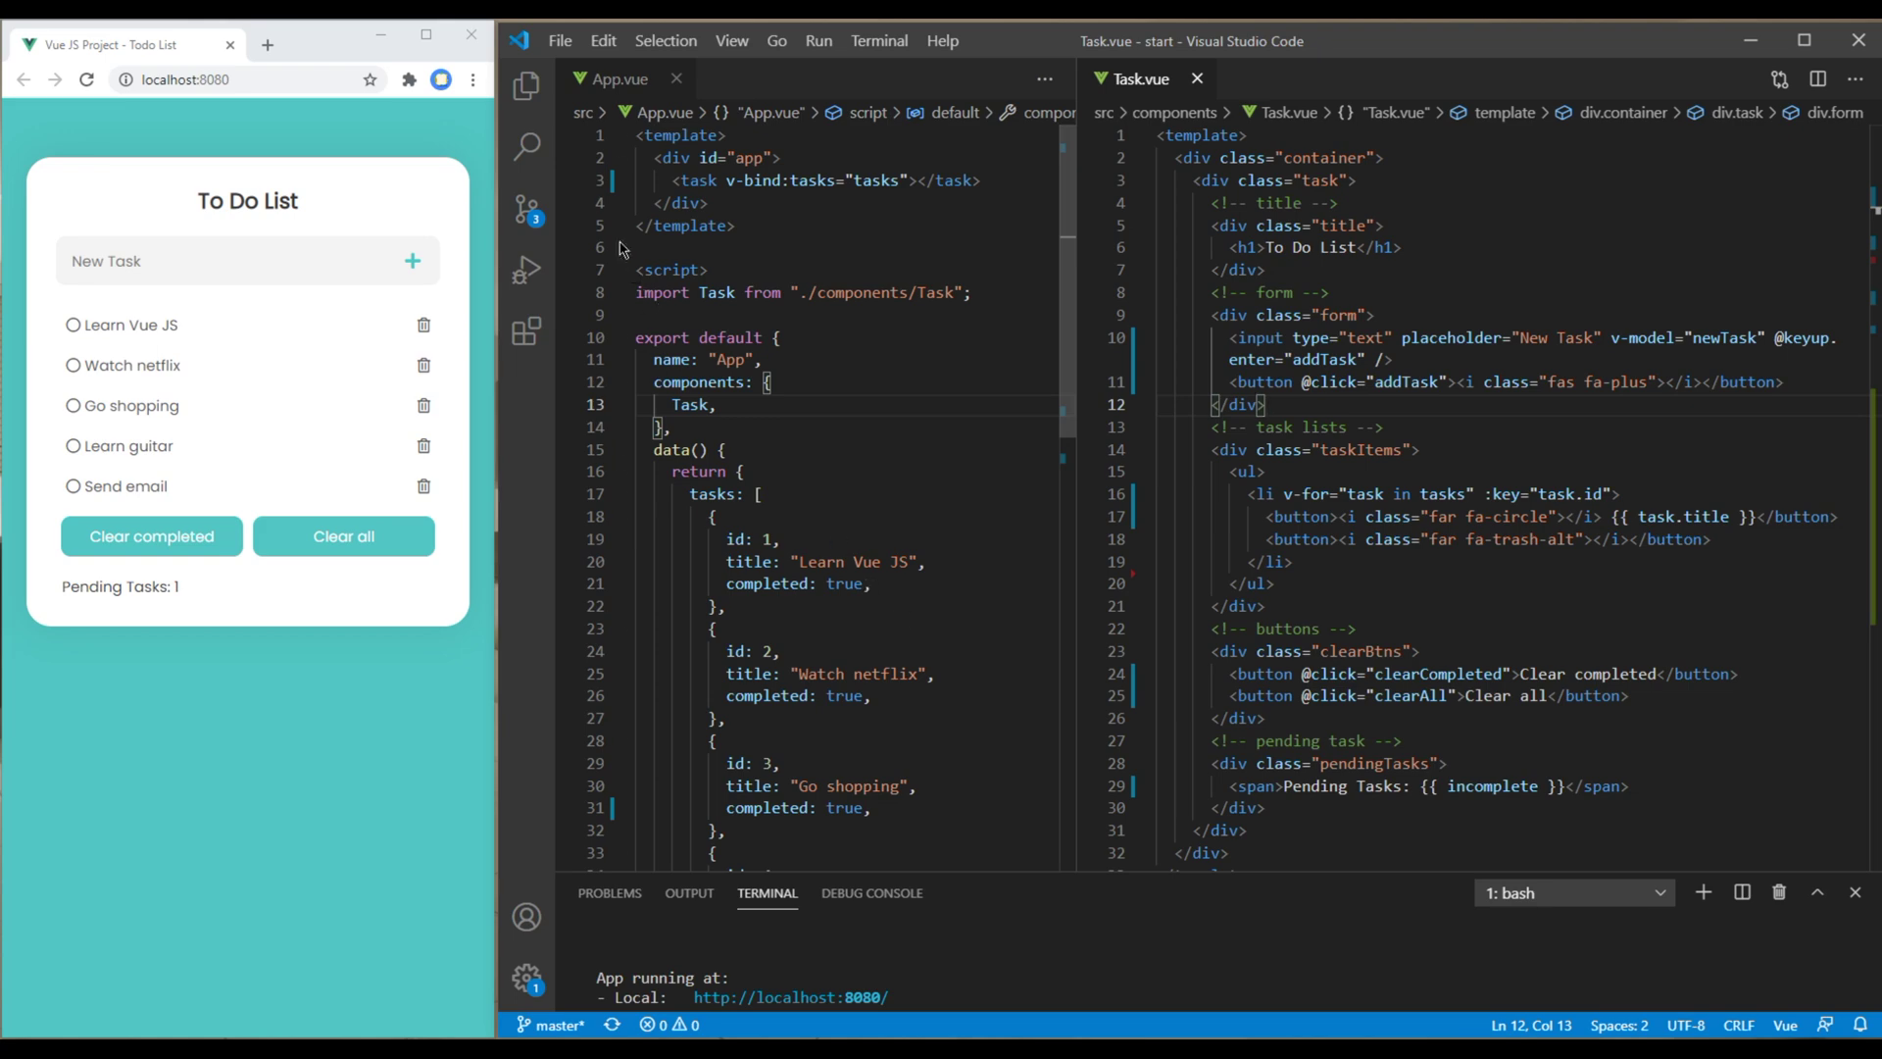
- Create a new file named Task-item.vue in the components folder
click(528, 85)
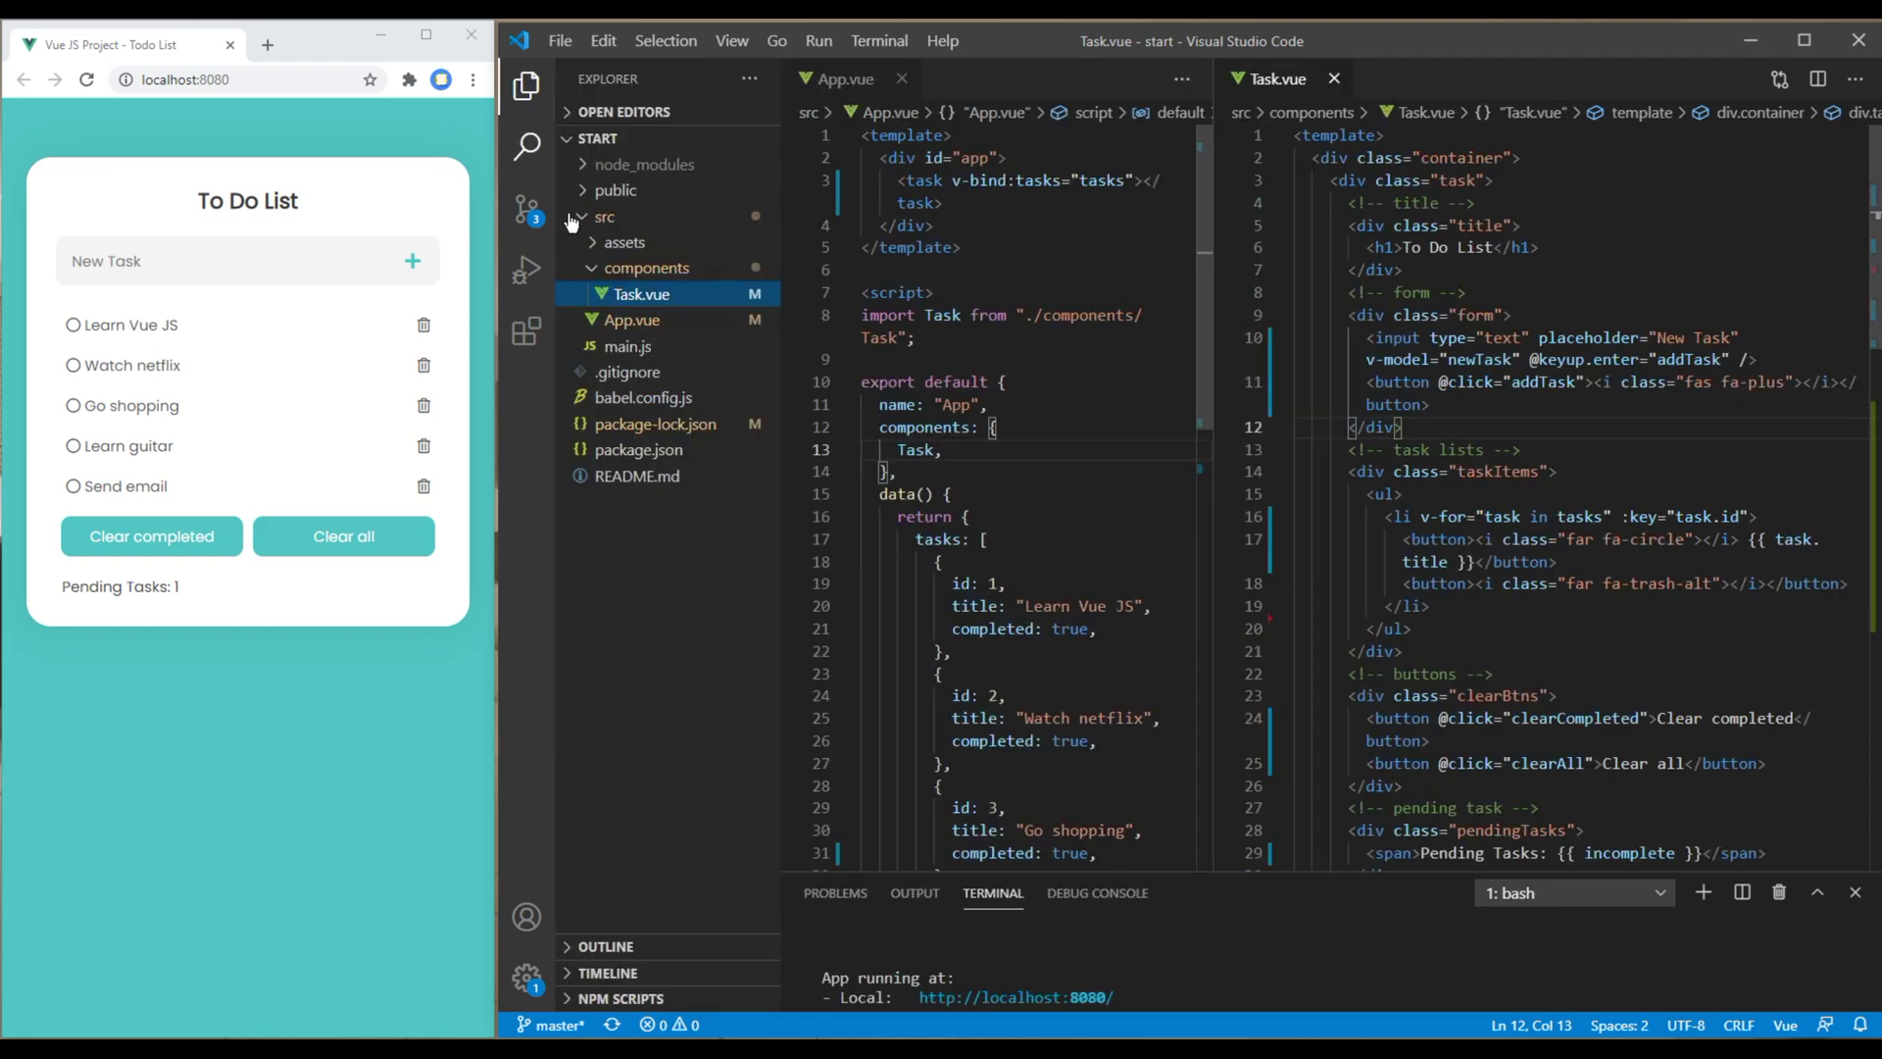
right_click(656, 277)
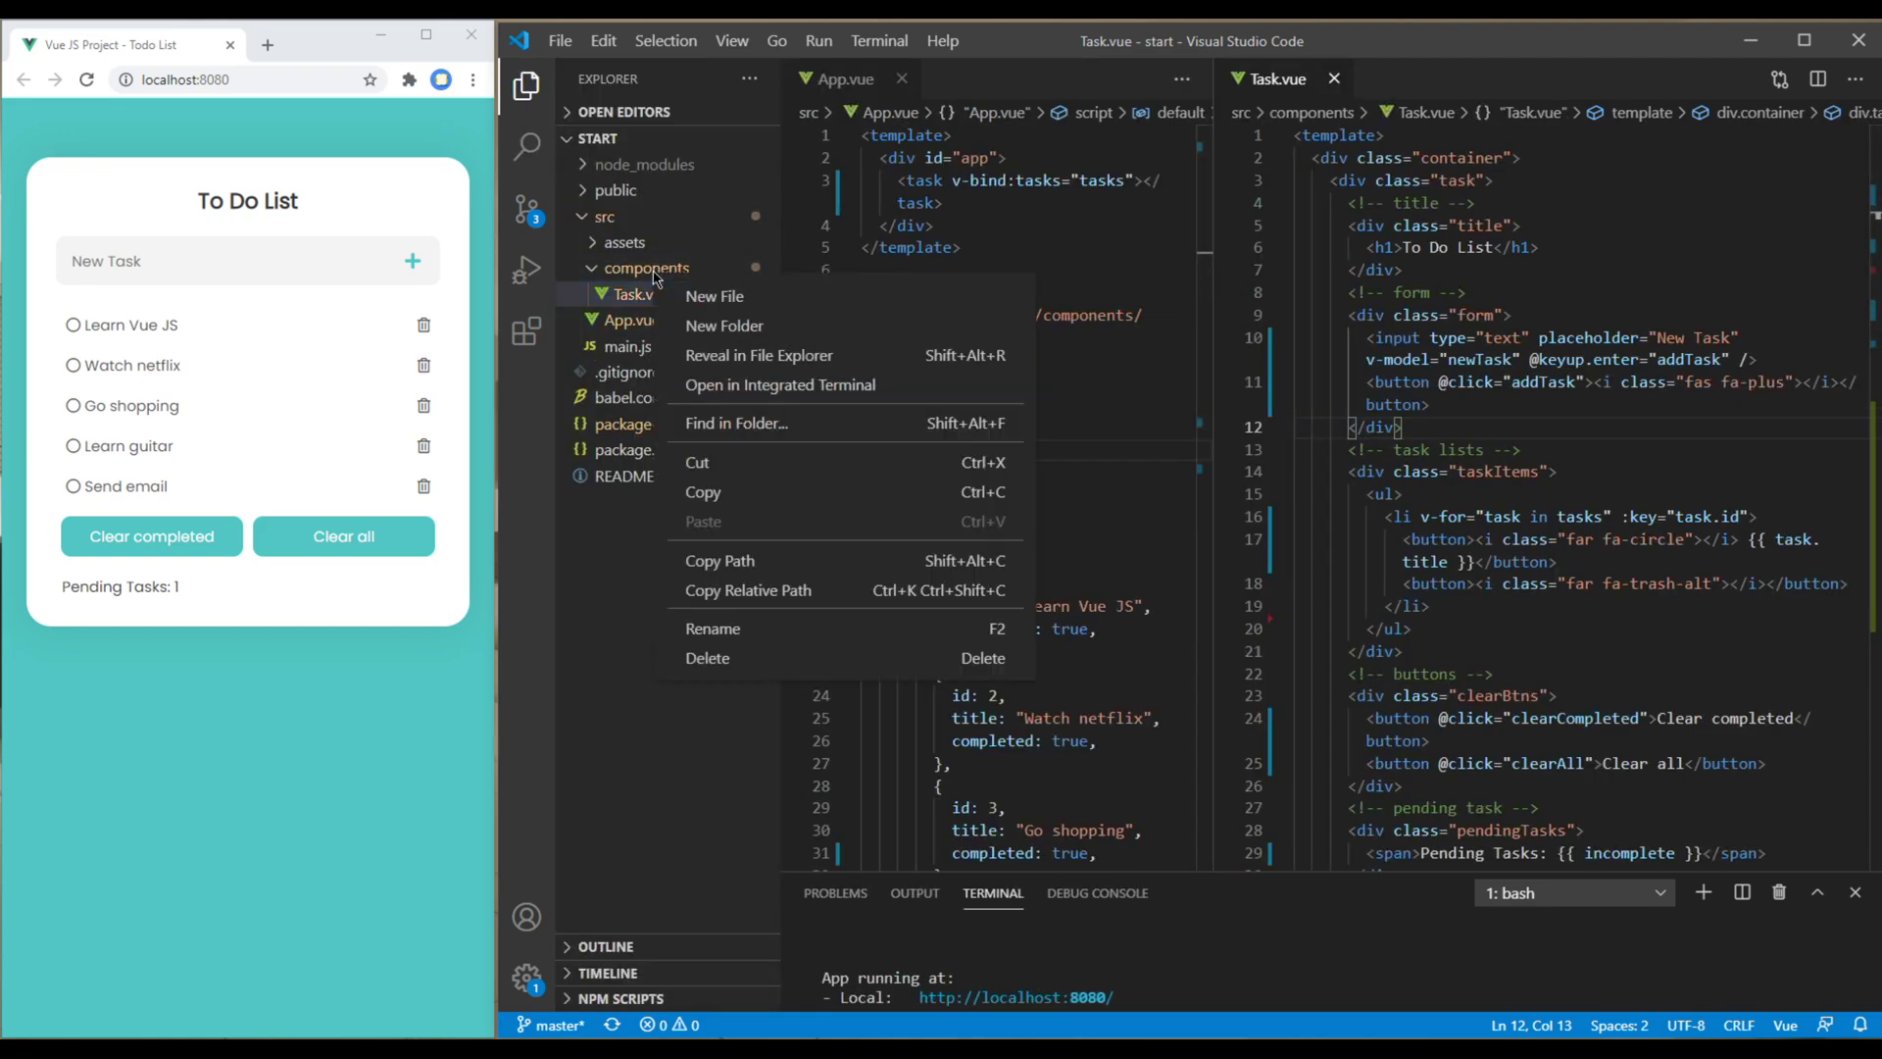
click(741, 310)
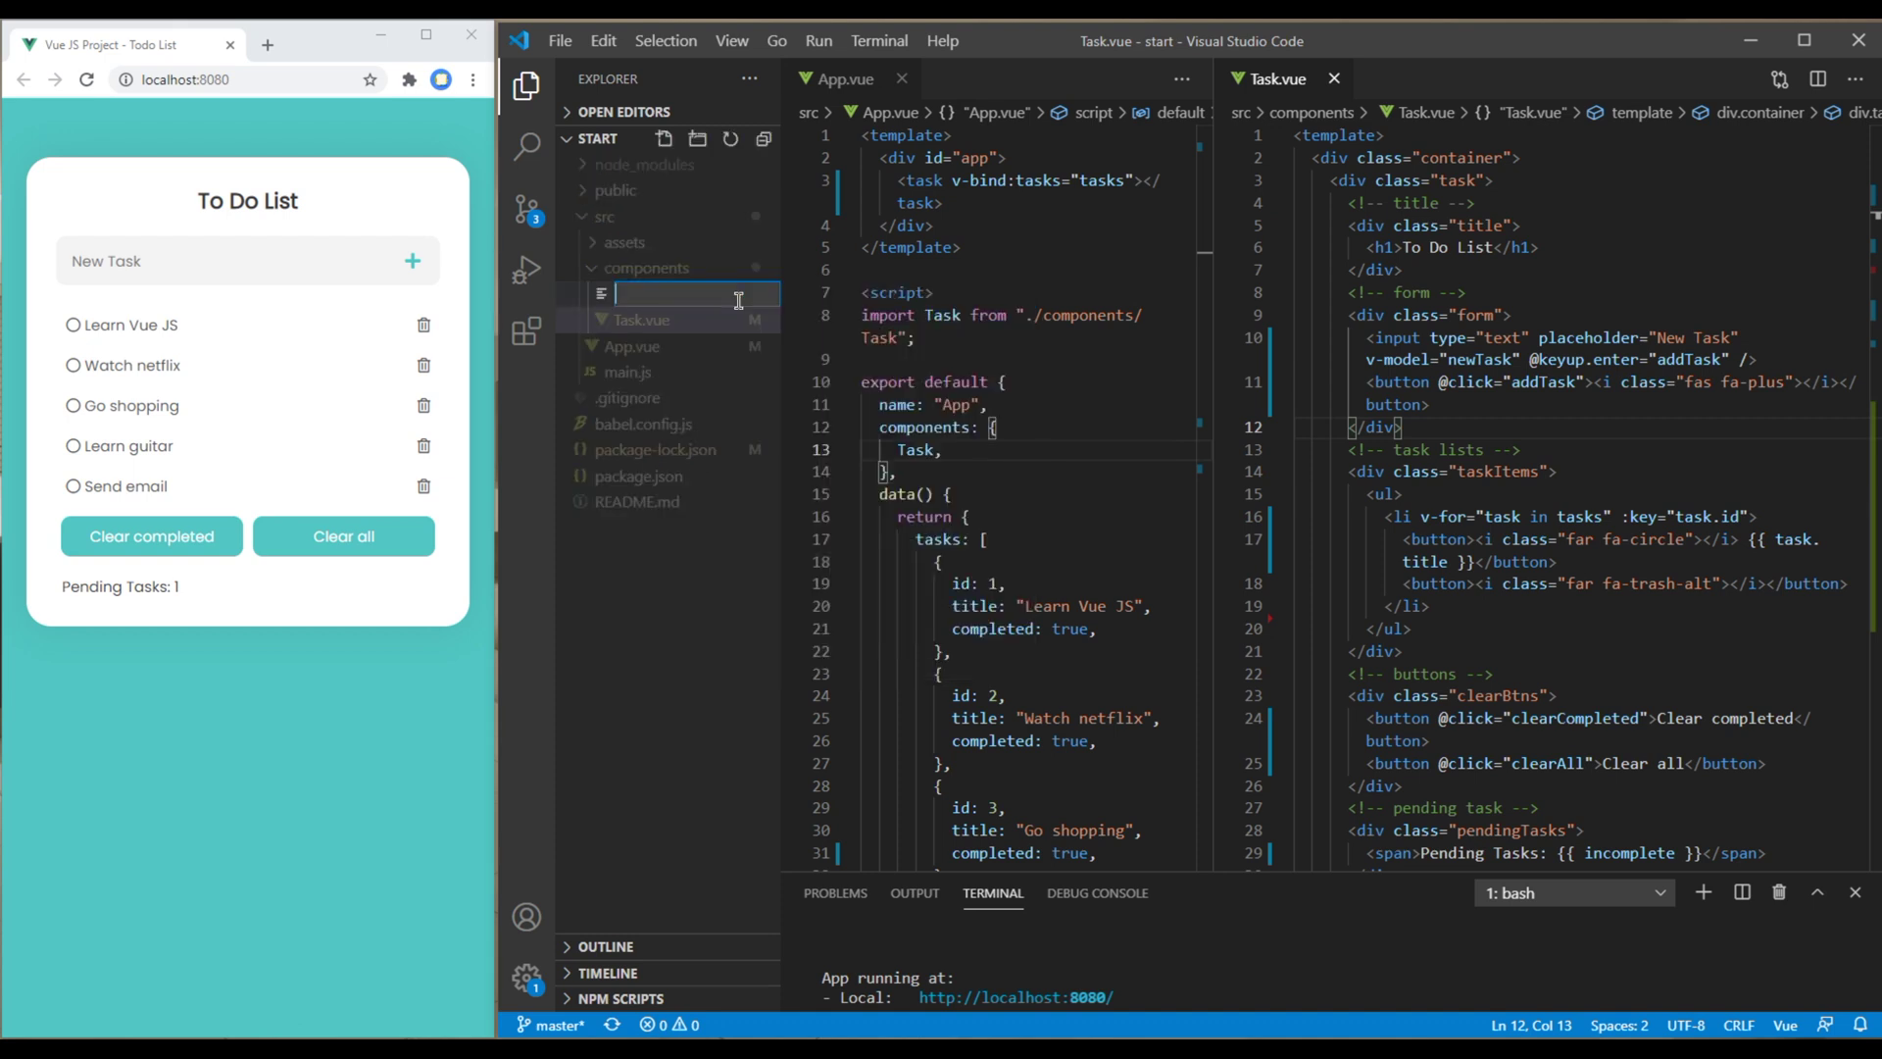
text(Tak)
text(sk-)
text(item.v)
text(ue)
key(Return)
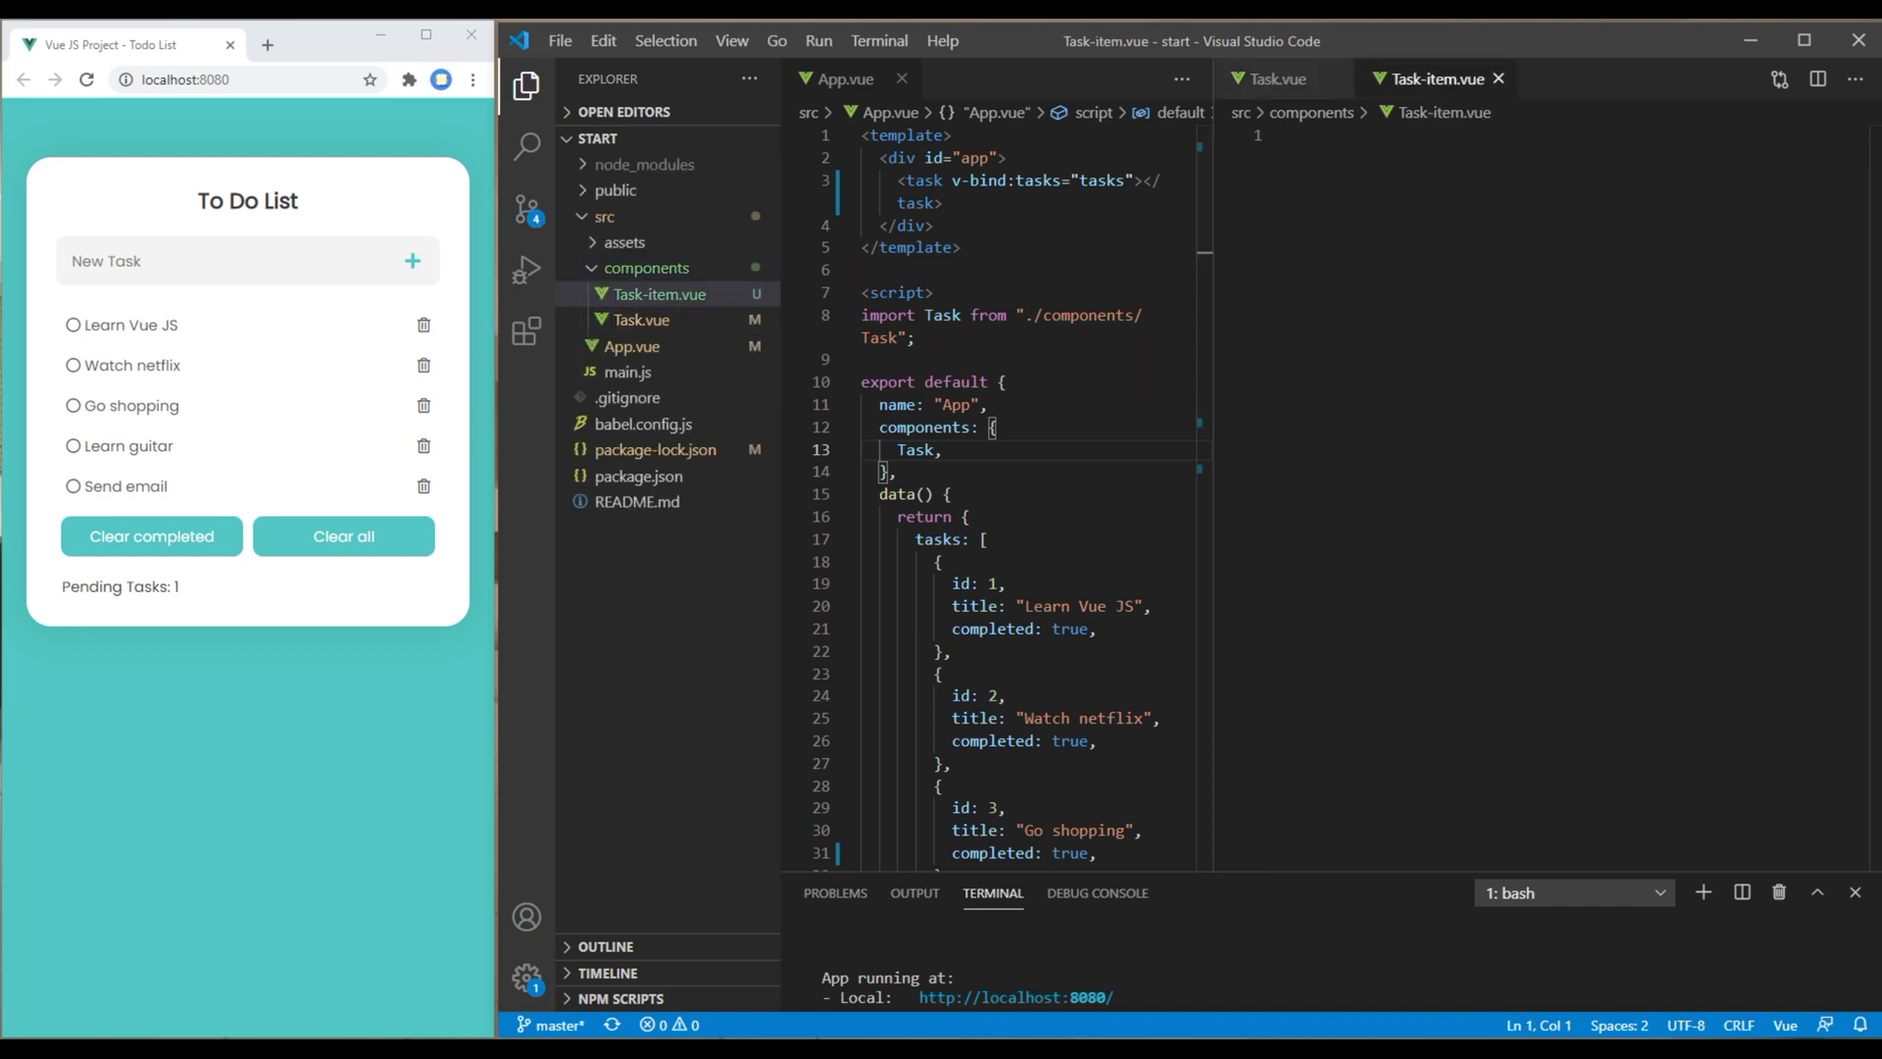
text(<tem)
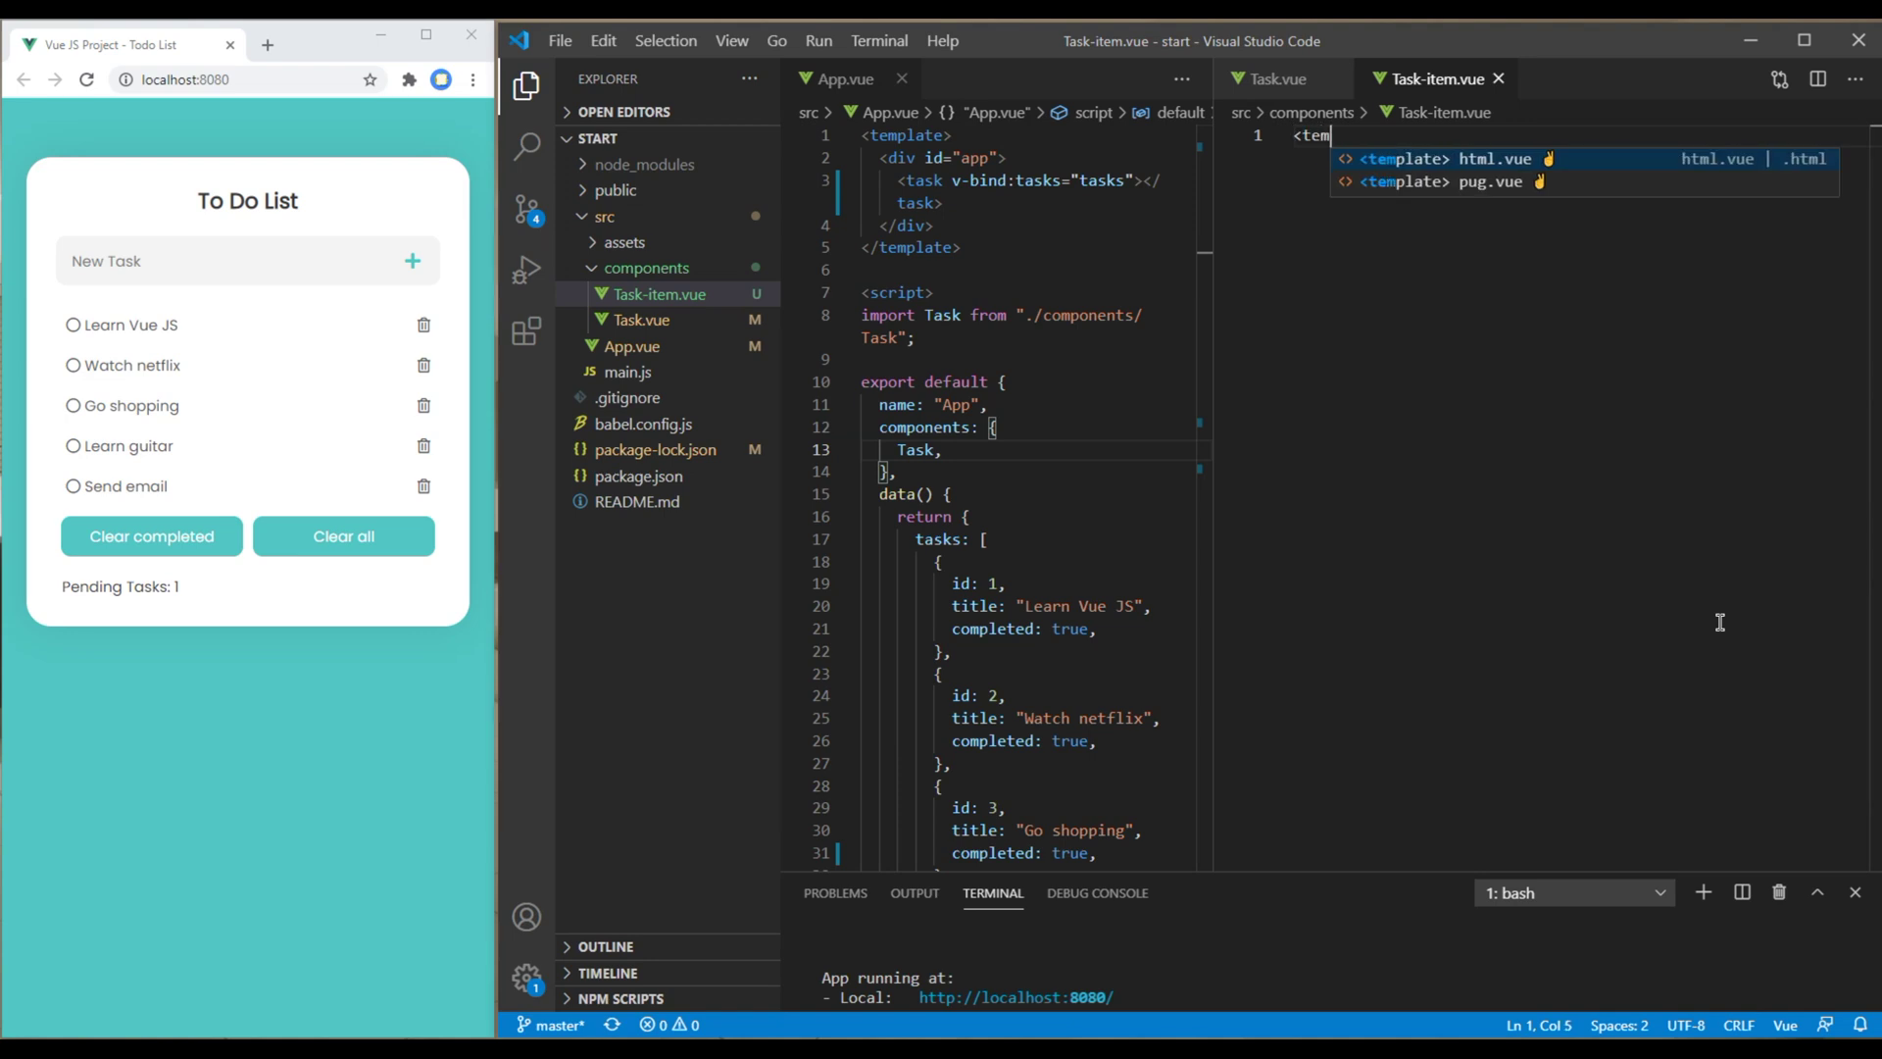
- Insert an empty template block and an export-default script block into Task-item.vue
key(Return)
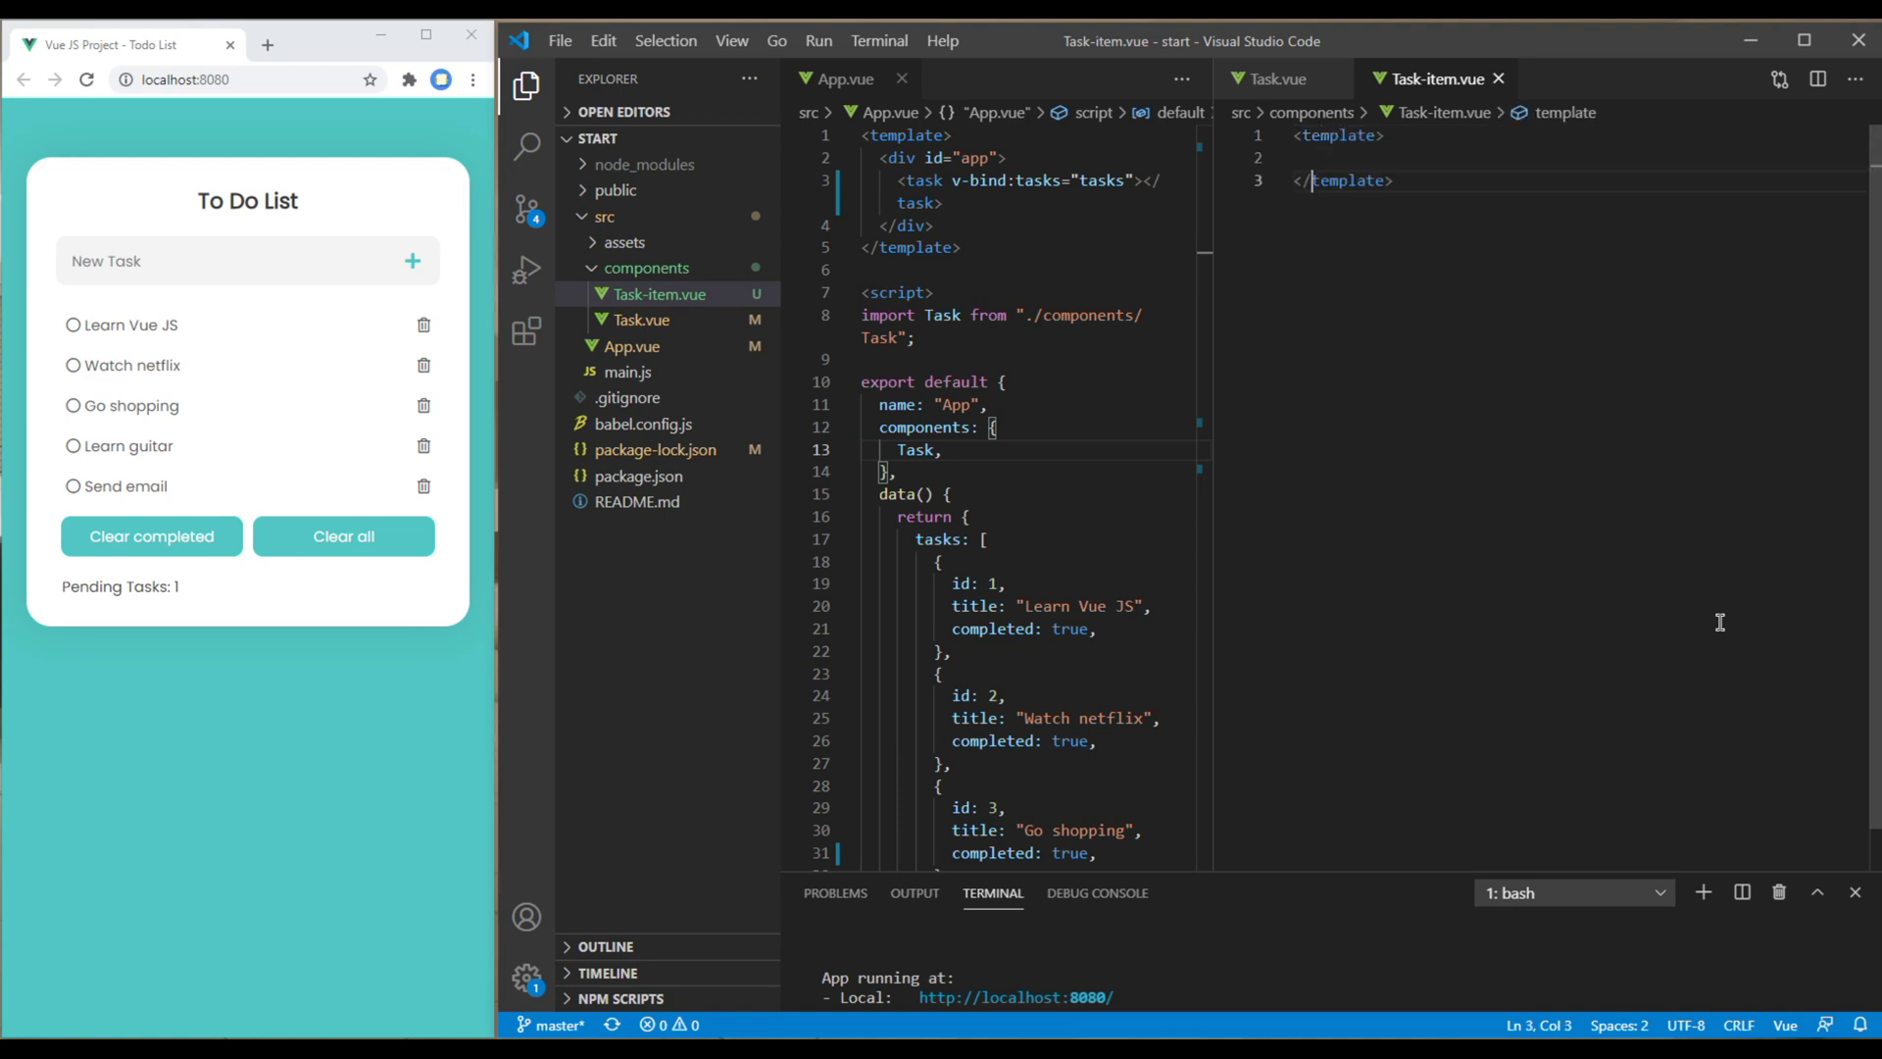
key(Down)
key(End)
key(Return)
key(Return)
text(<)
text(scri)
key(Return)
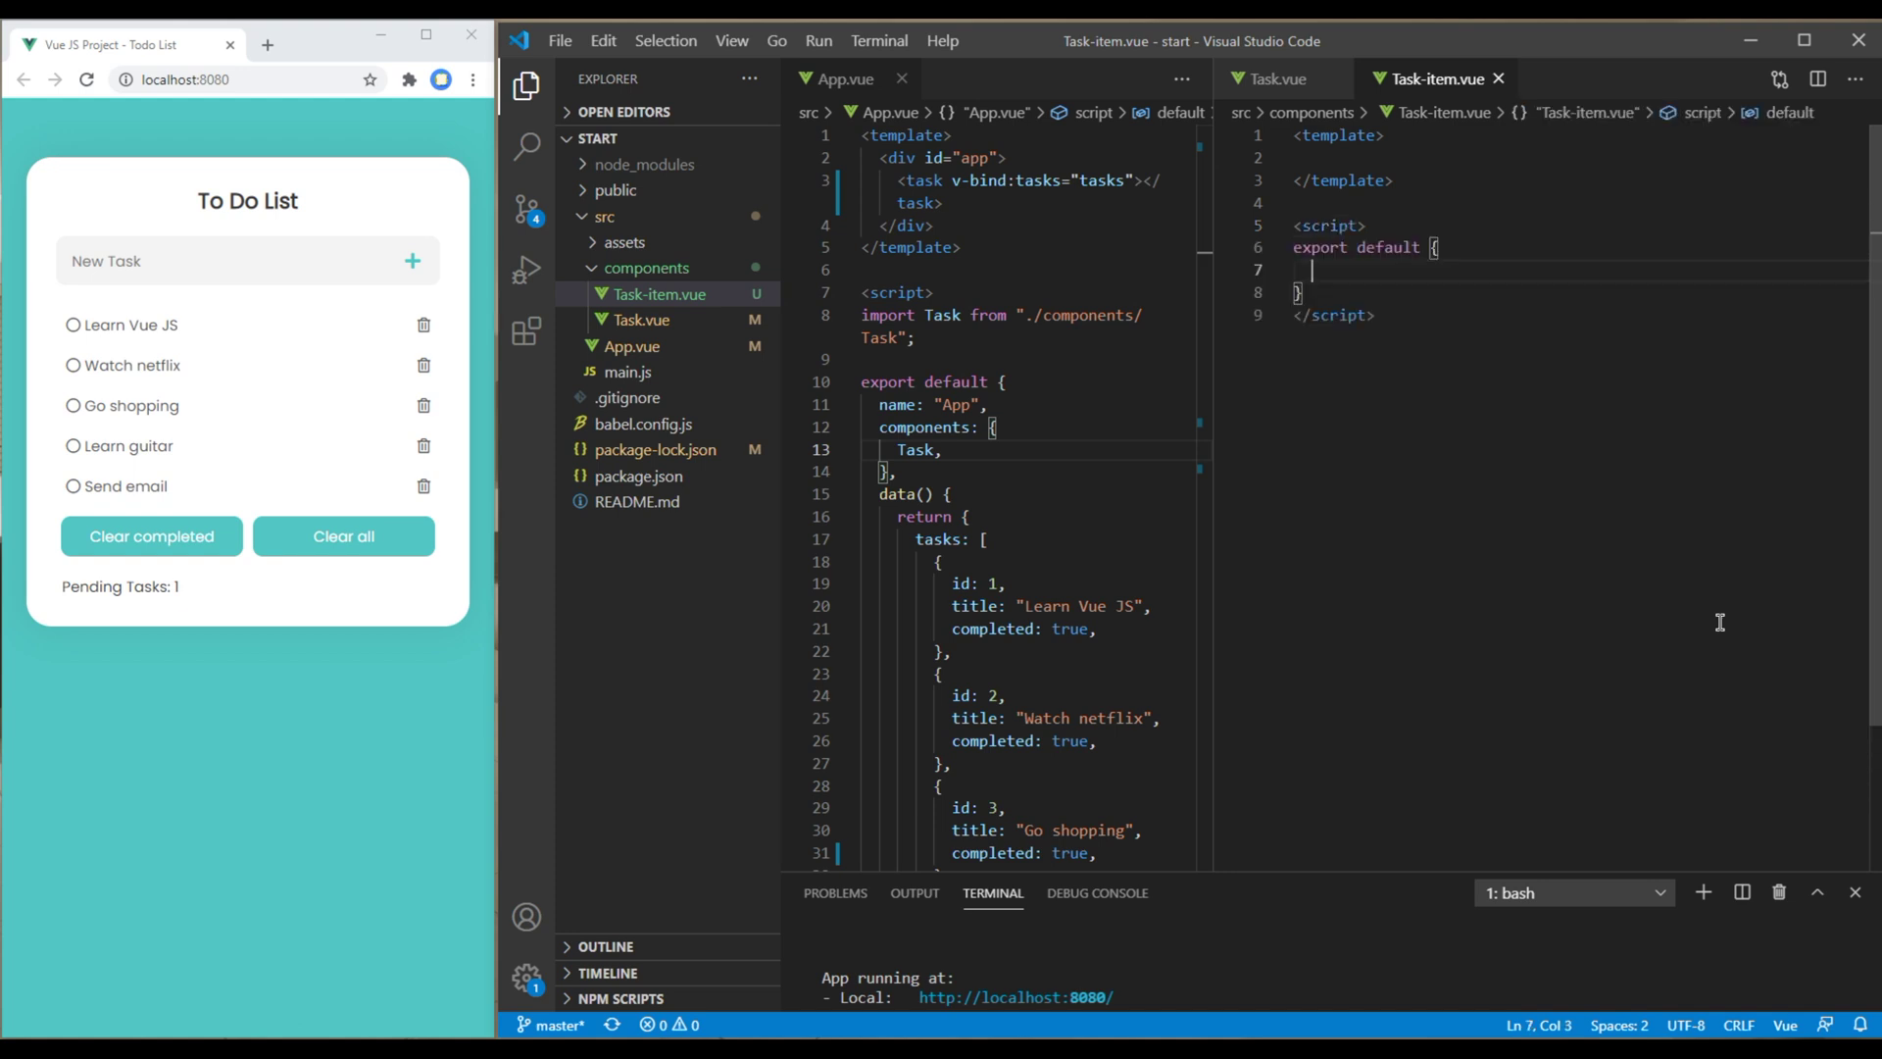
text(name: ')
text(TaskItem')
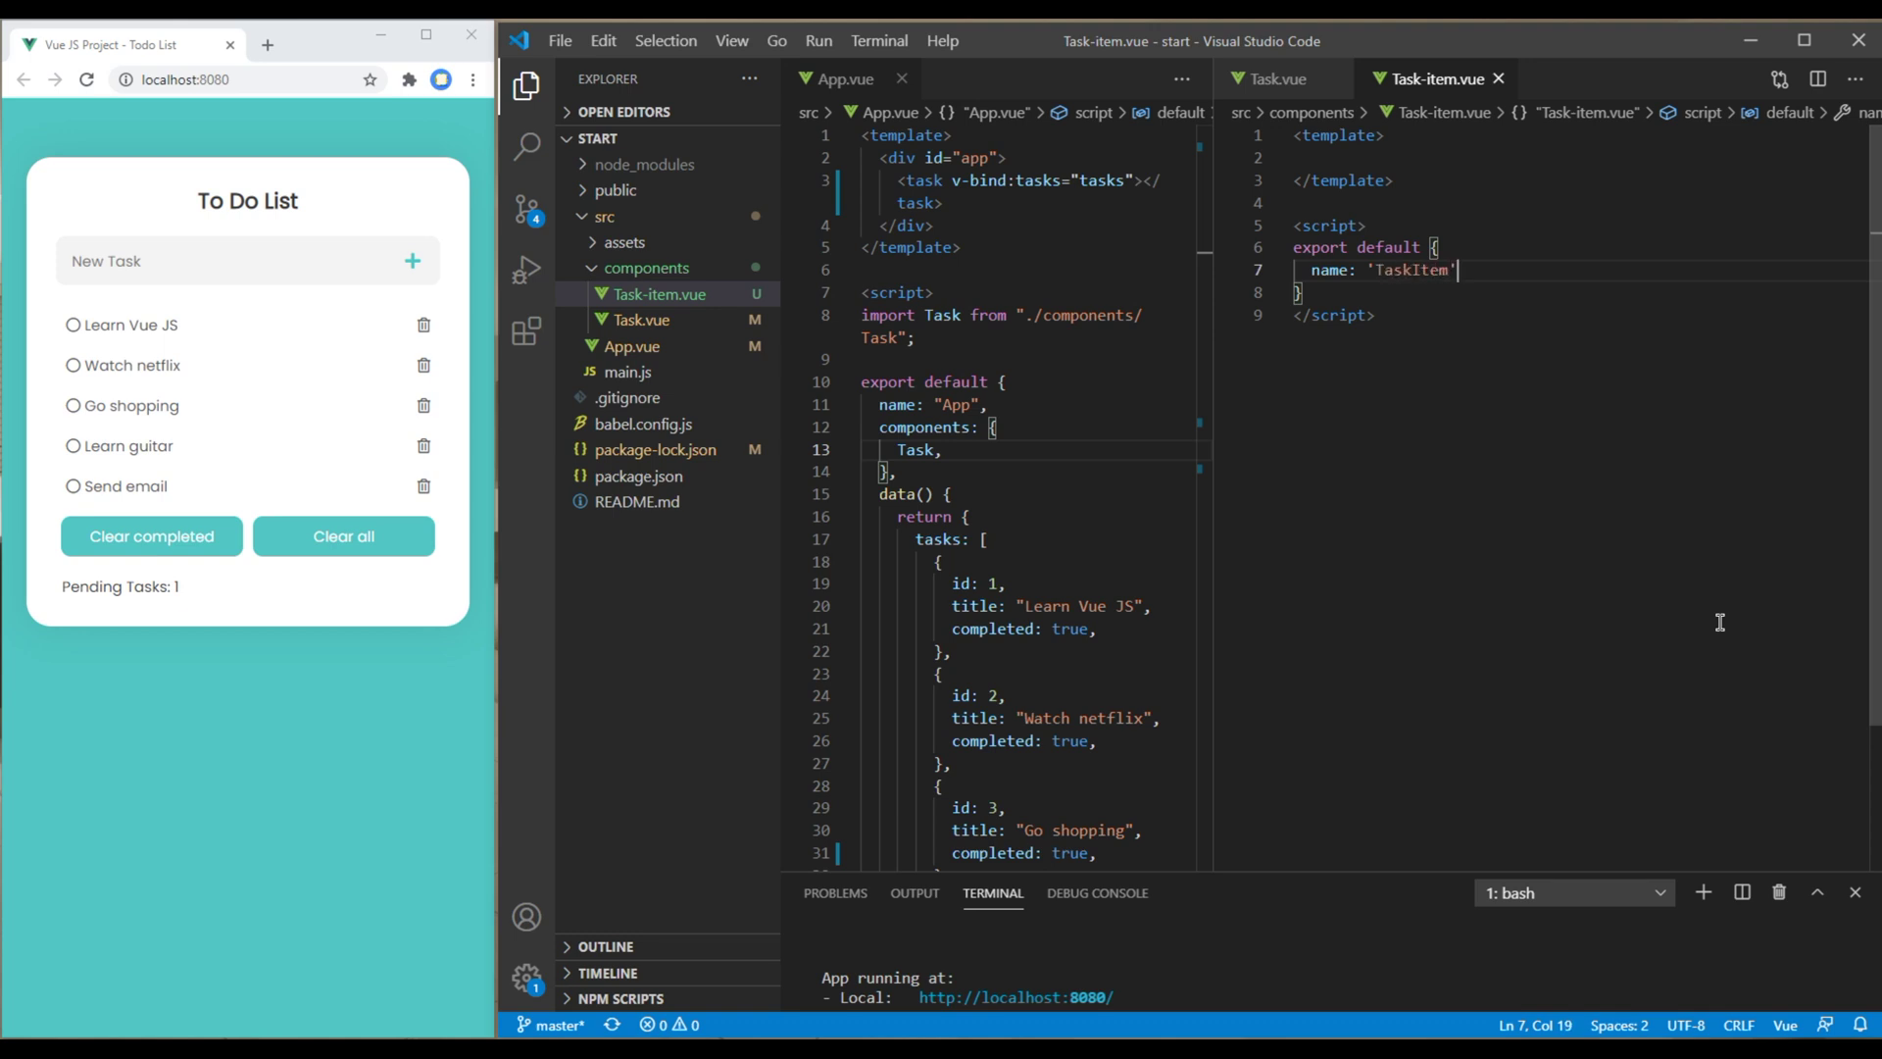
text(,)
- Add an <h2>Task Items</h2> heading to the template and name the component TaskItem
click(1390, 158)
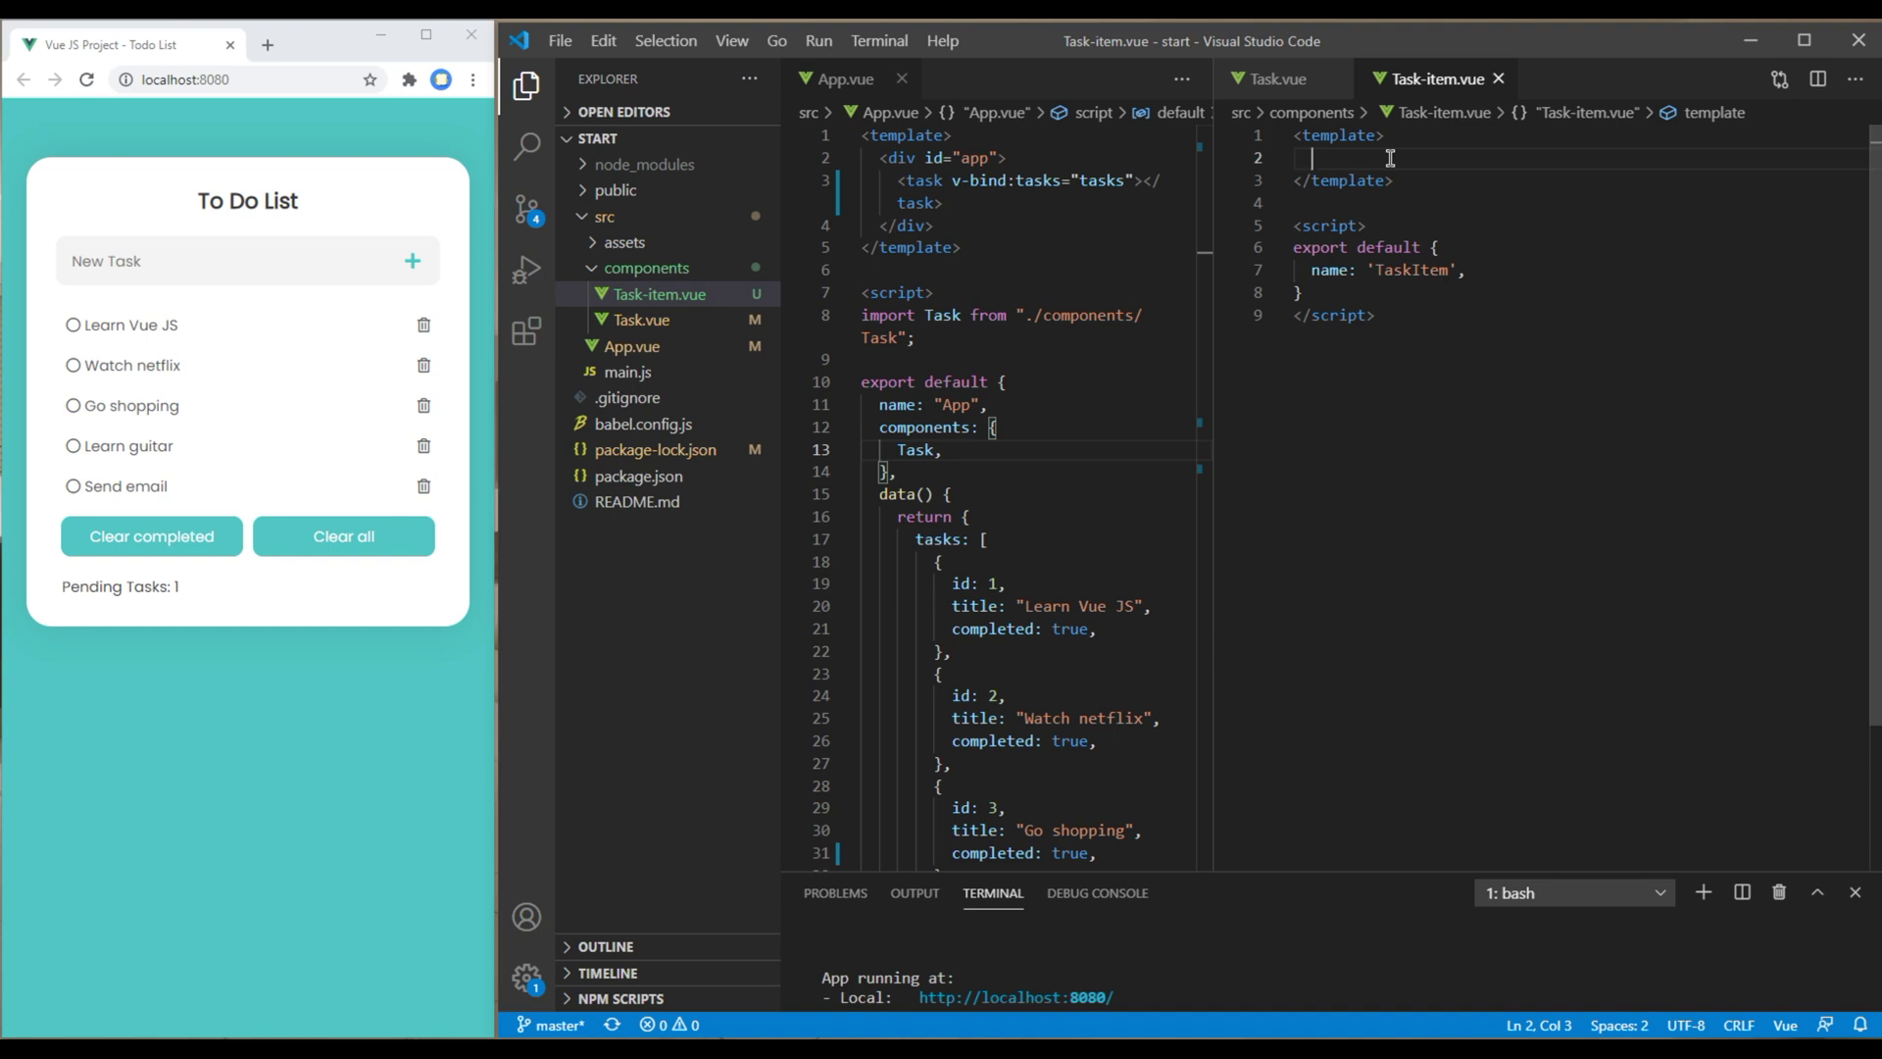
text(<h2><)
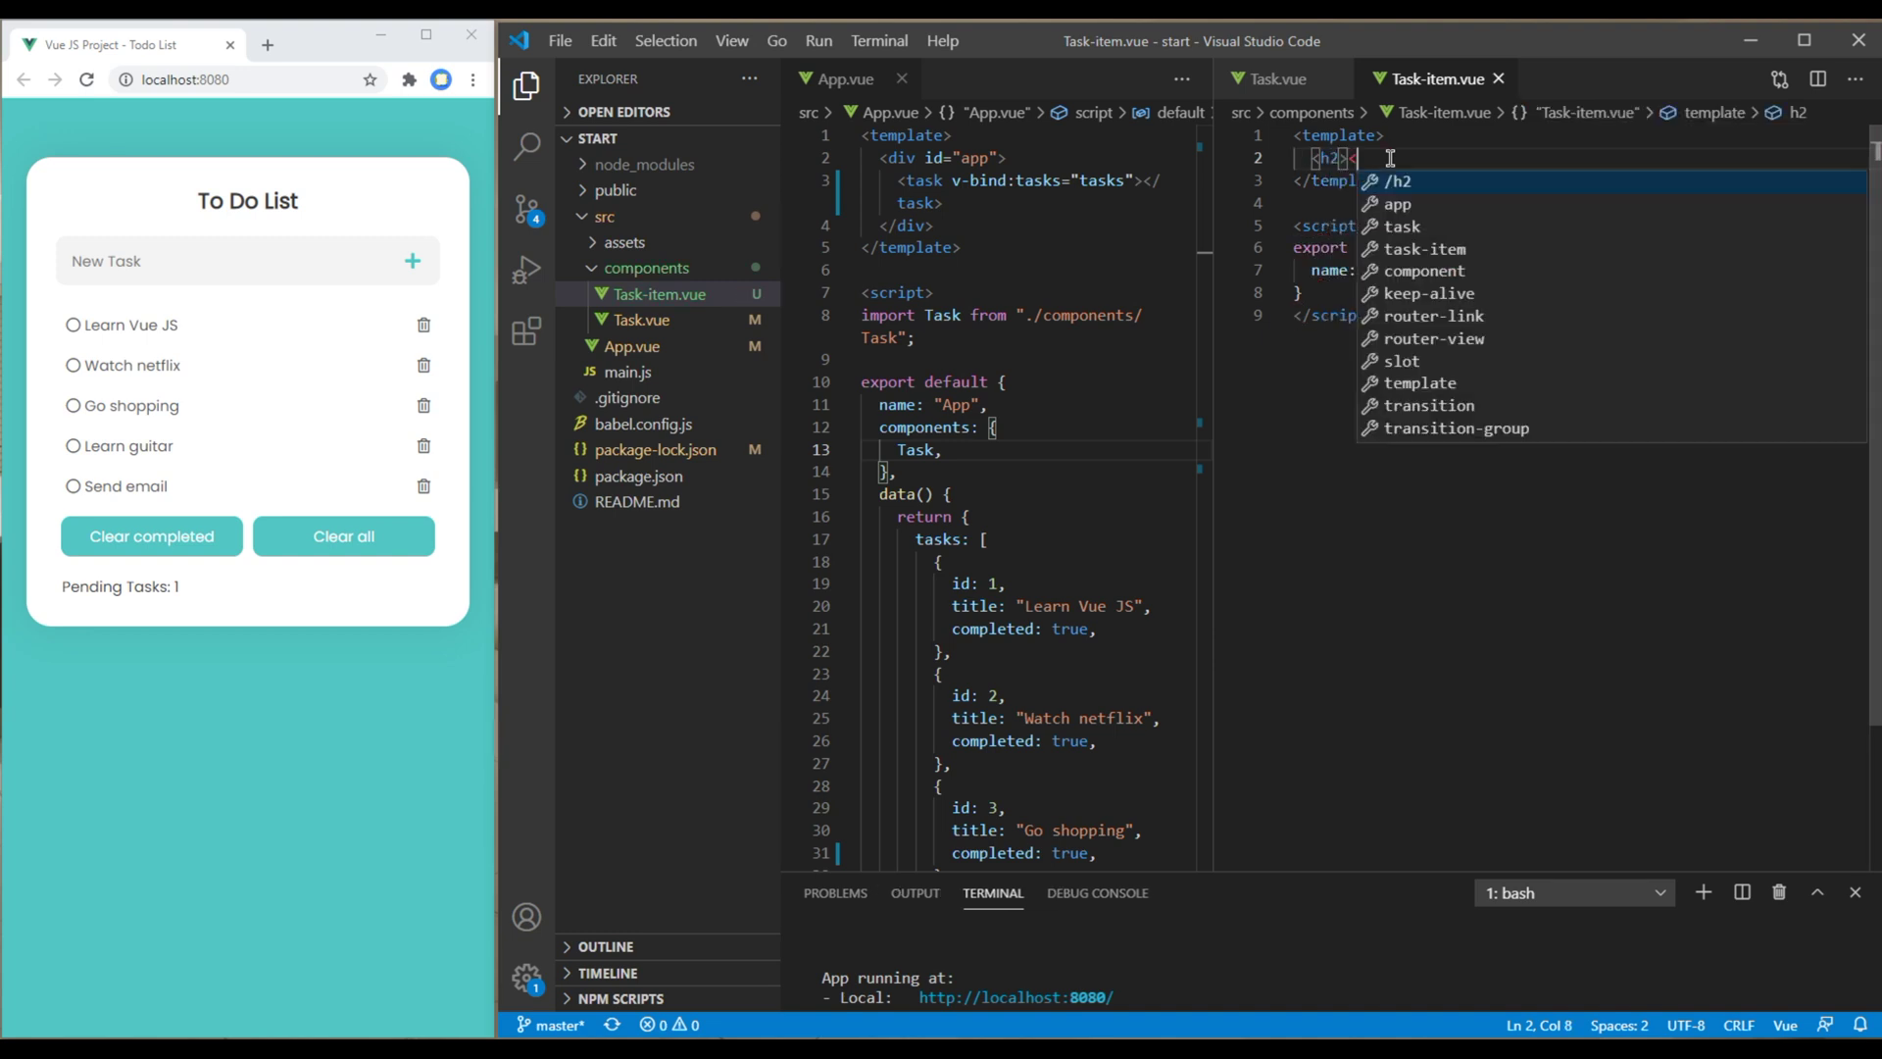
key(Return)
key(Left)
key(Left)
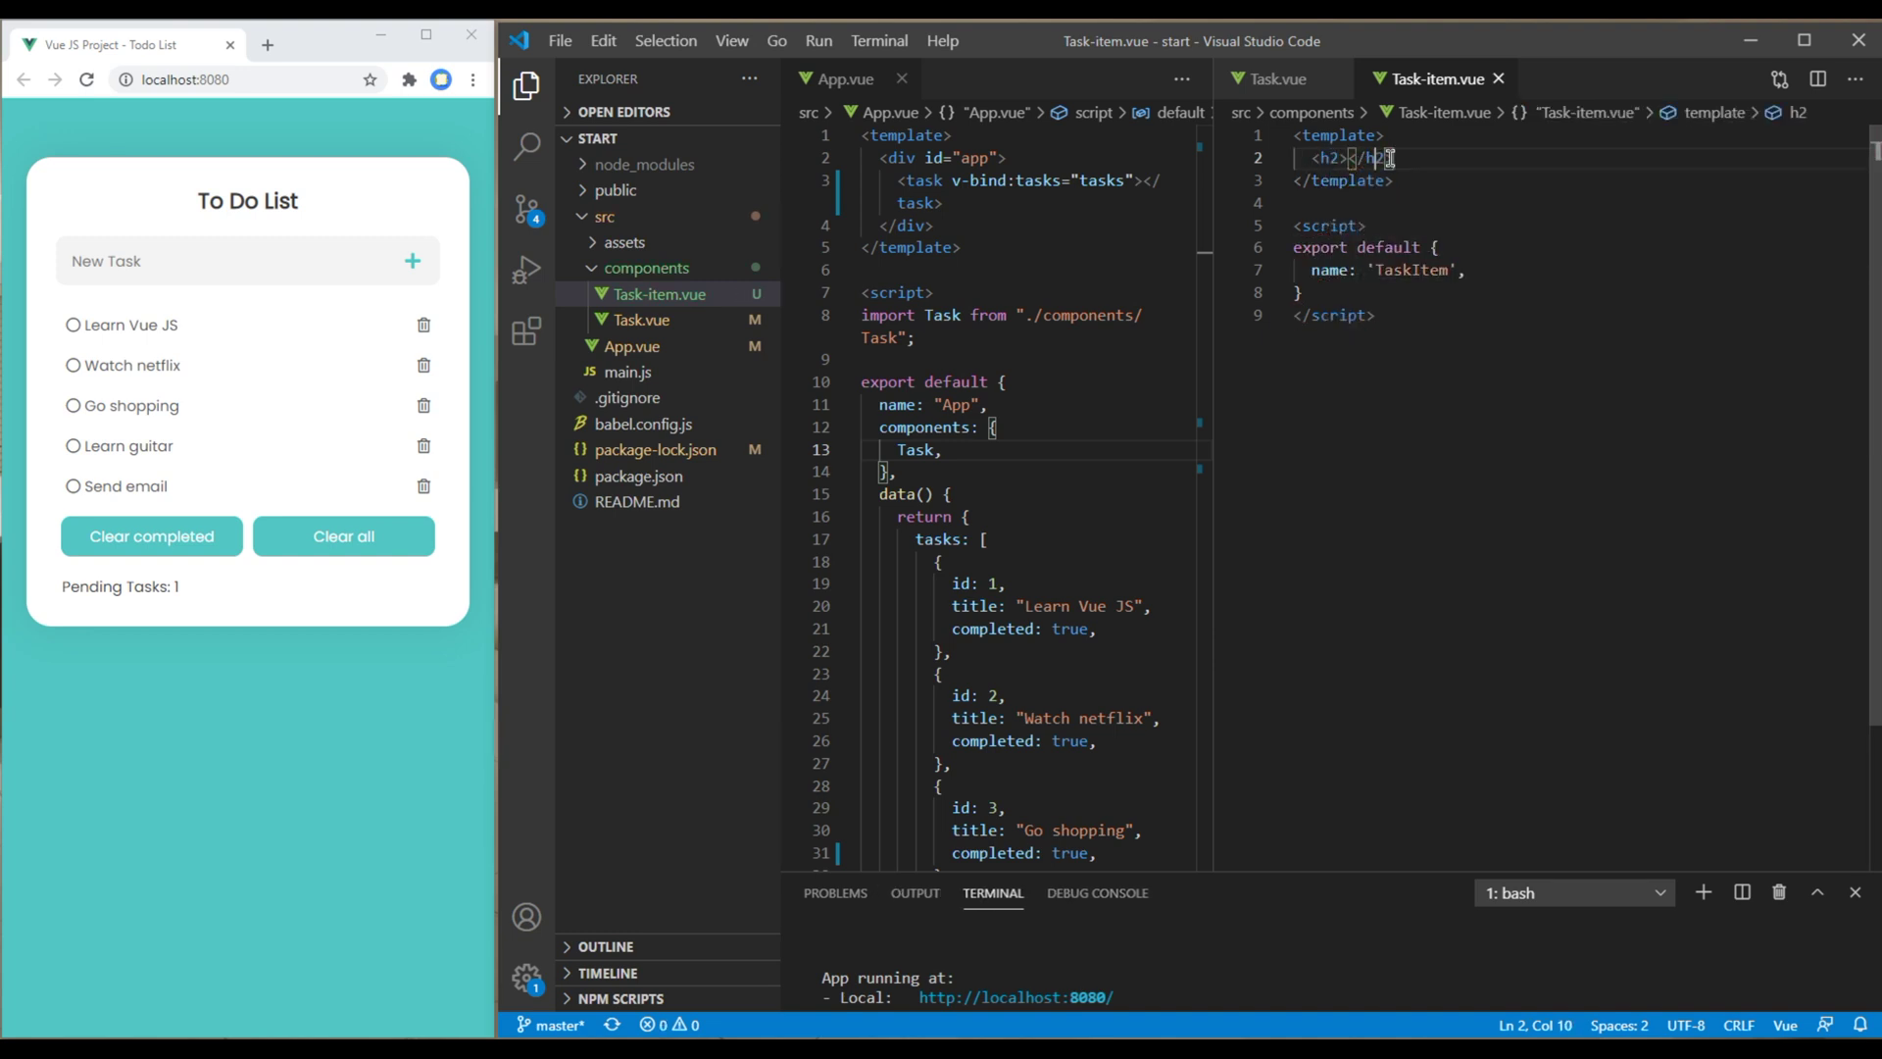
key(Left)
key(Left)
text(Task)
text( Items)
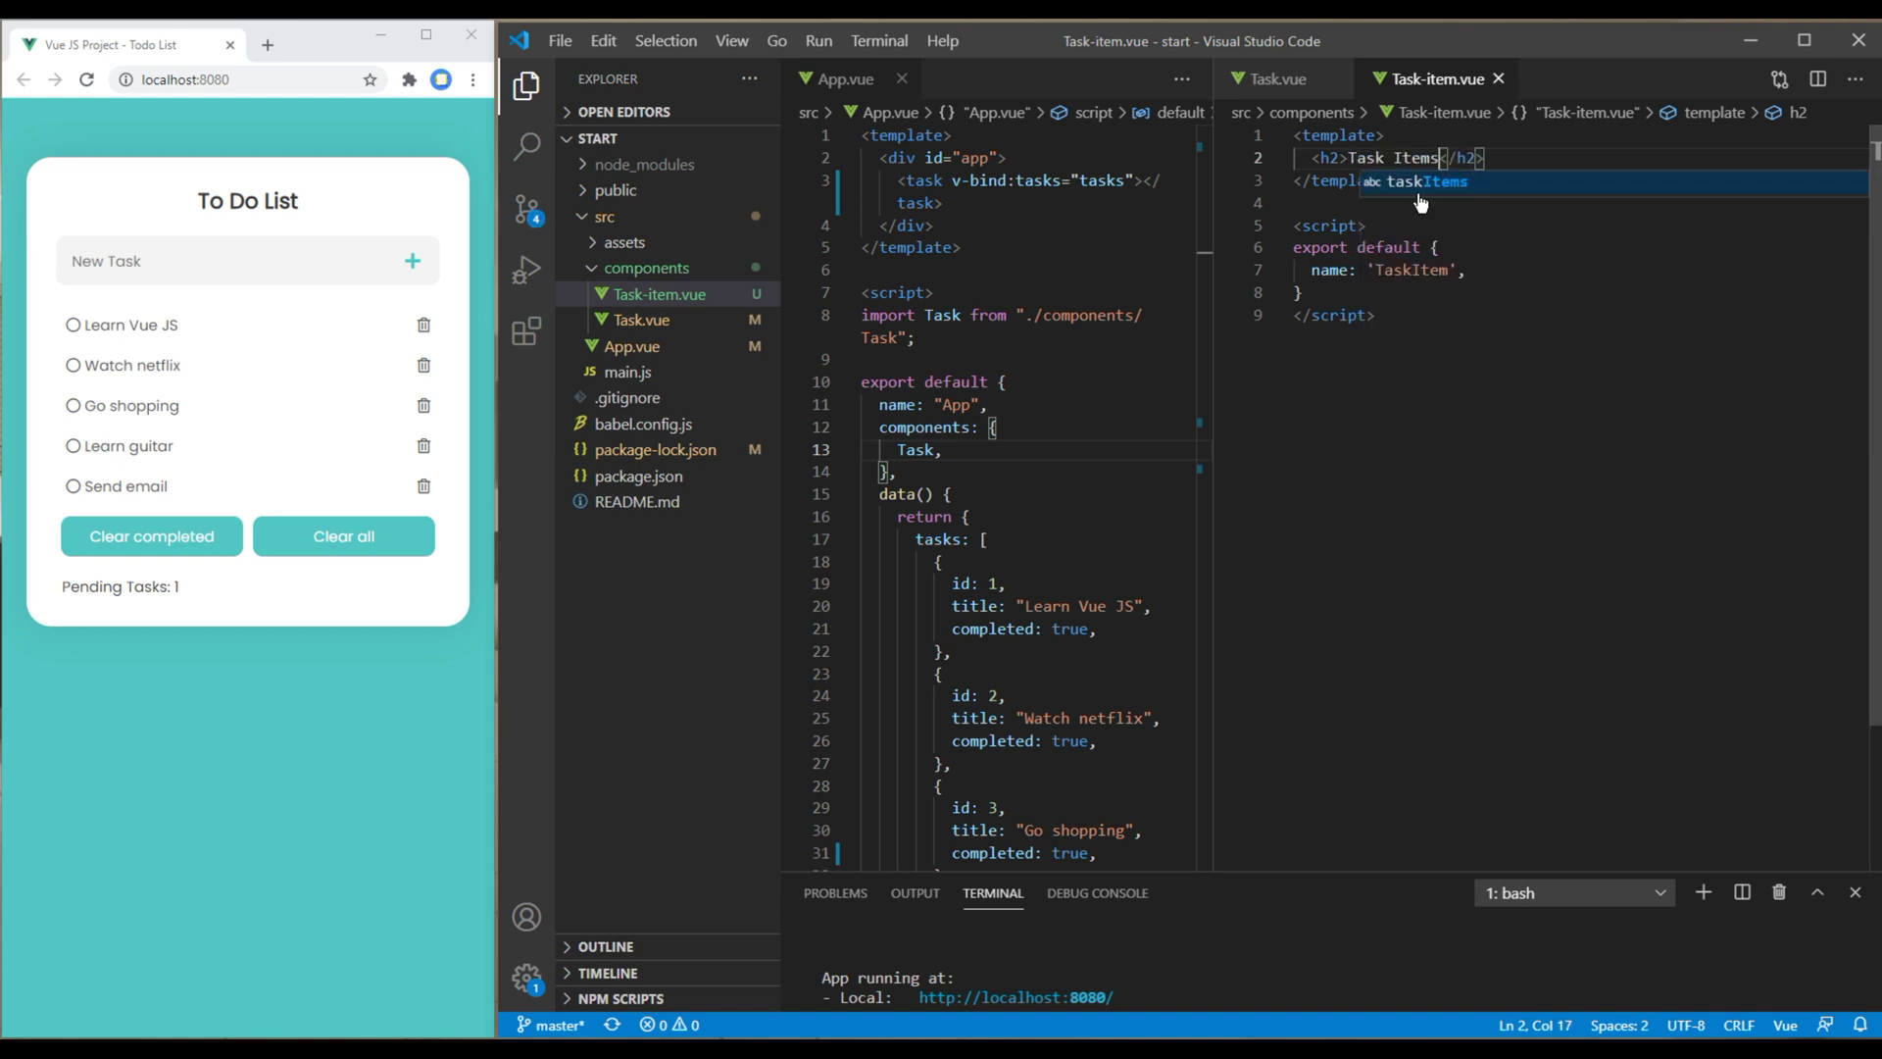
click(1479, 349)
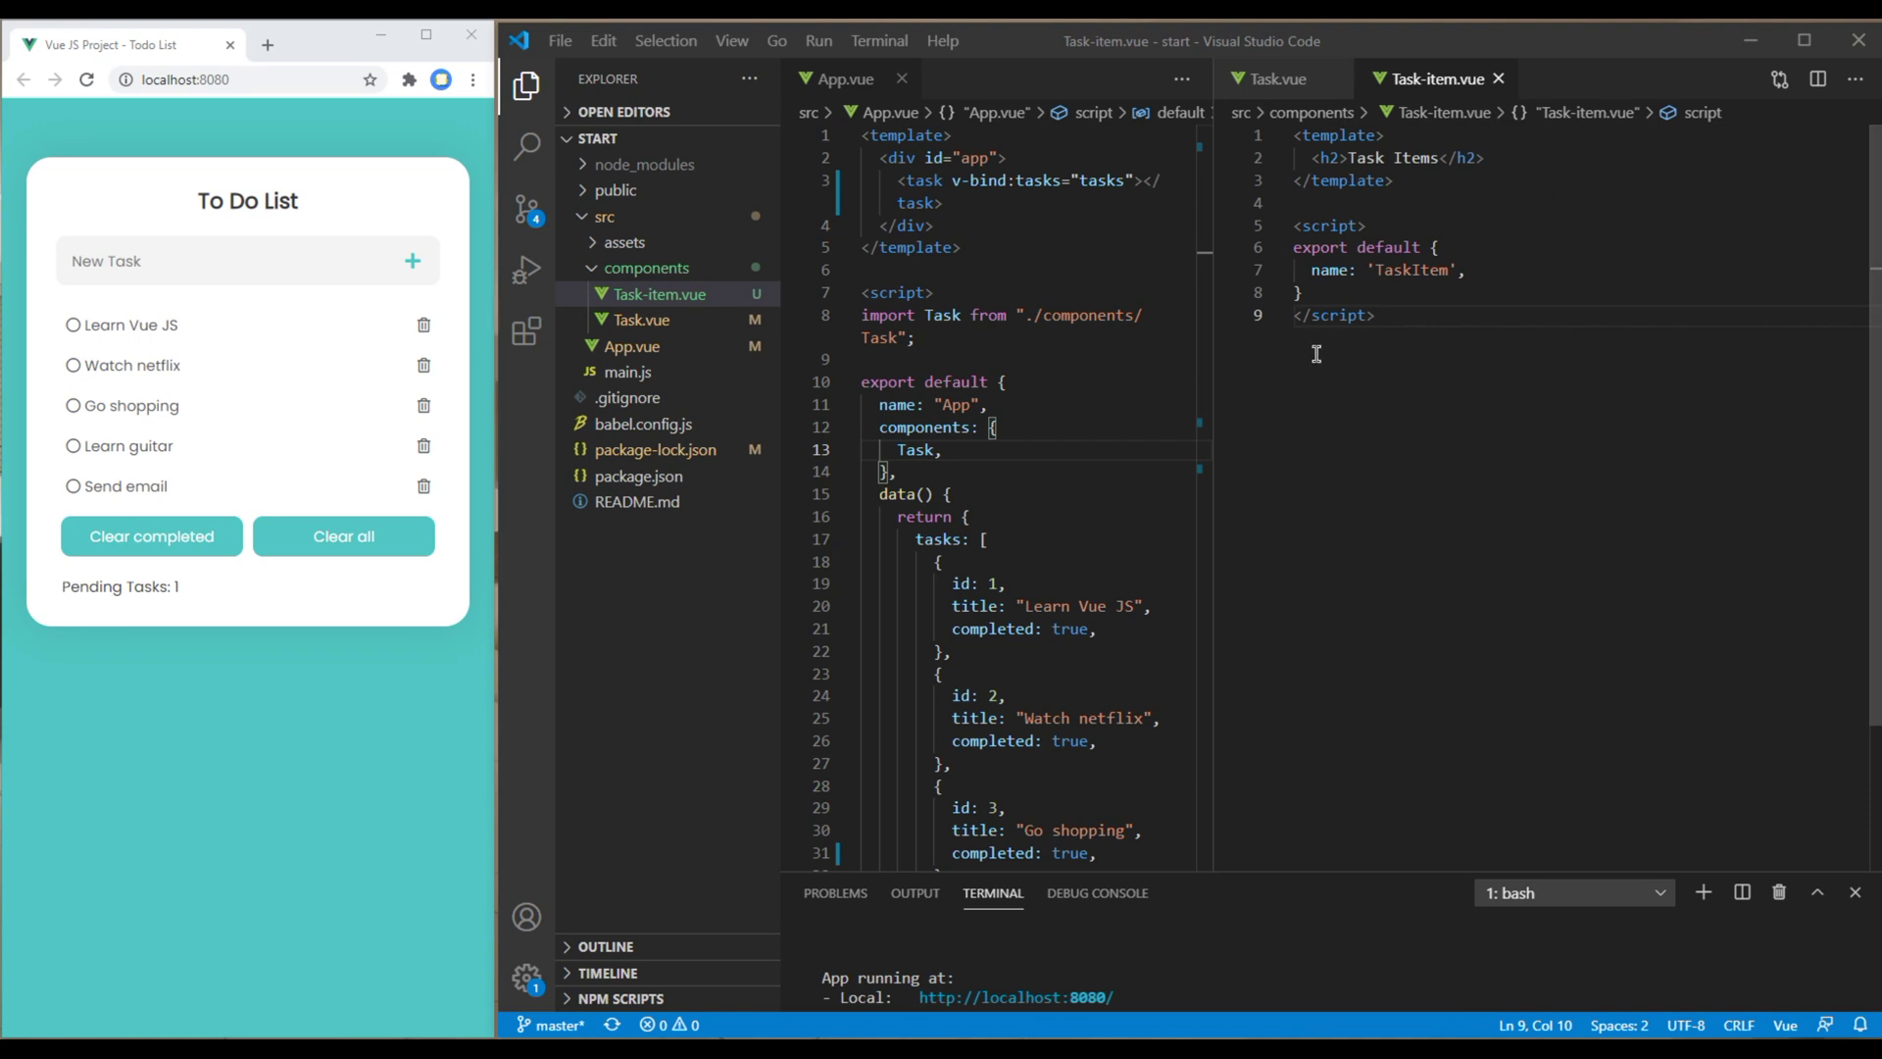
- In Task.vue's script, import TaskItem from './Task-item'
click(1276, 80)
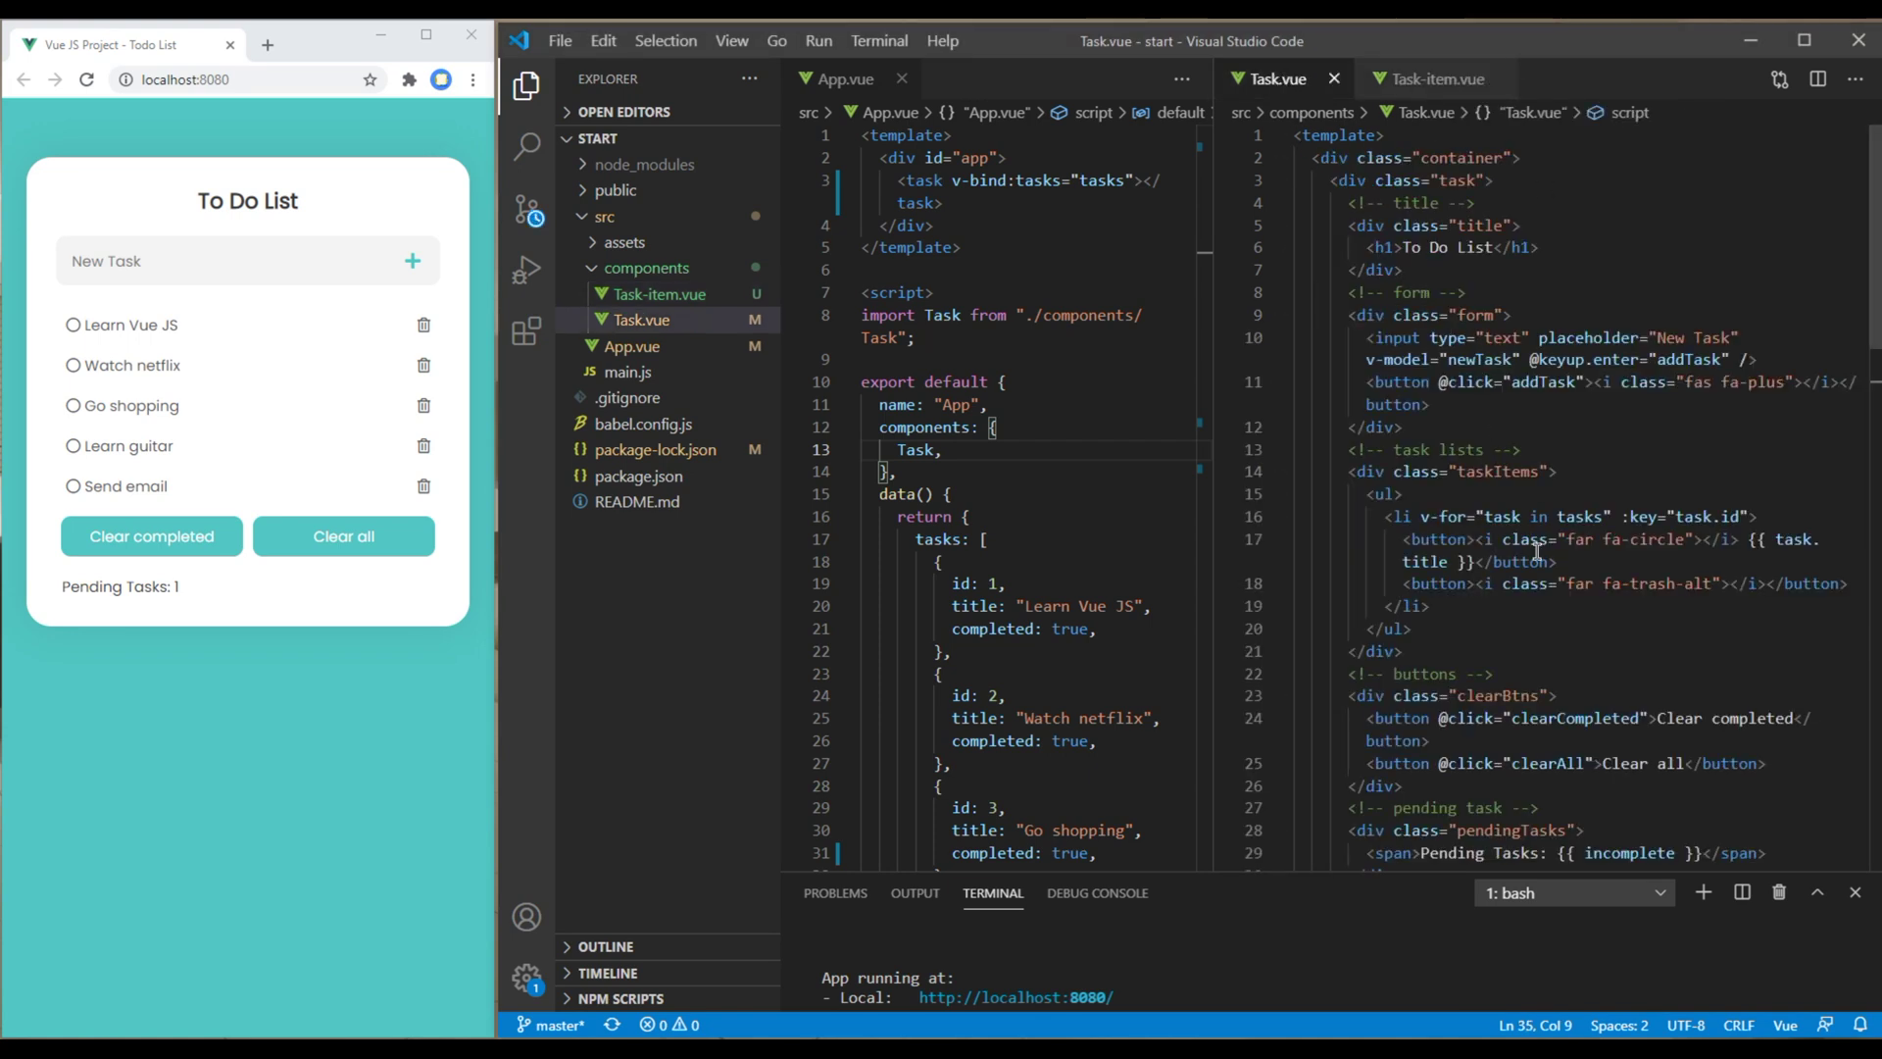
scroll(1539, 552, down, 5)
scroll(1539, 551, down, 2)
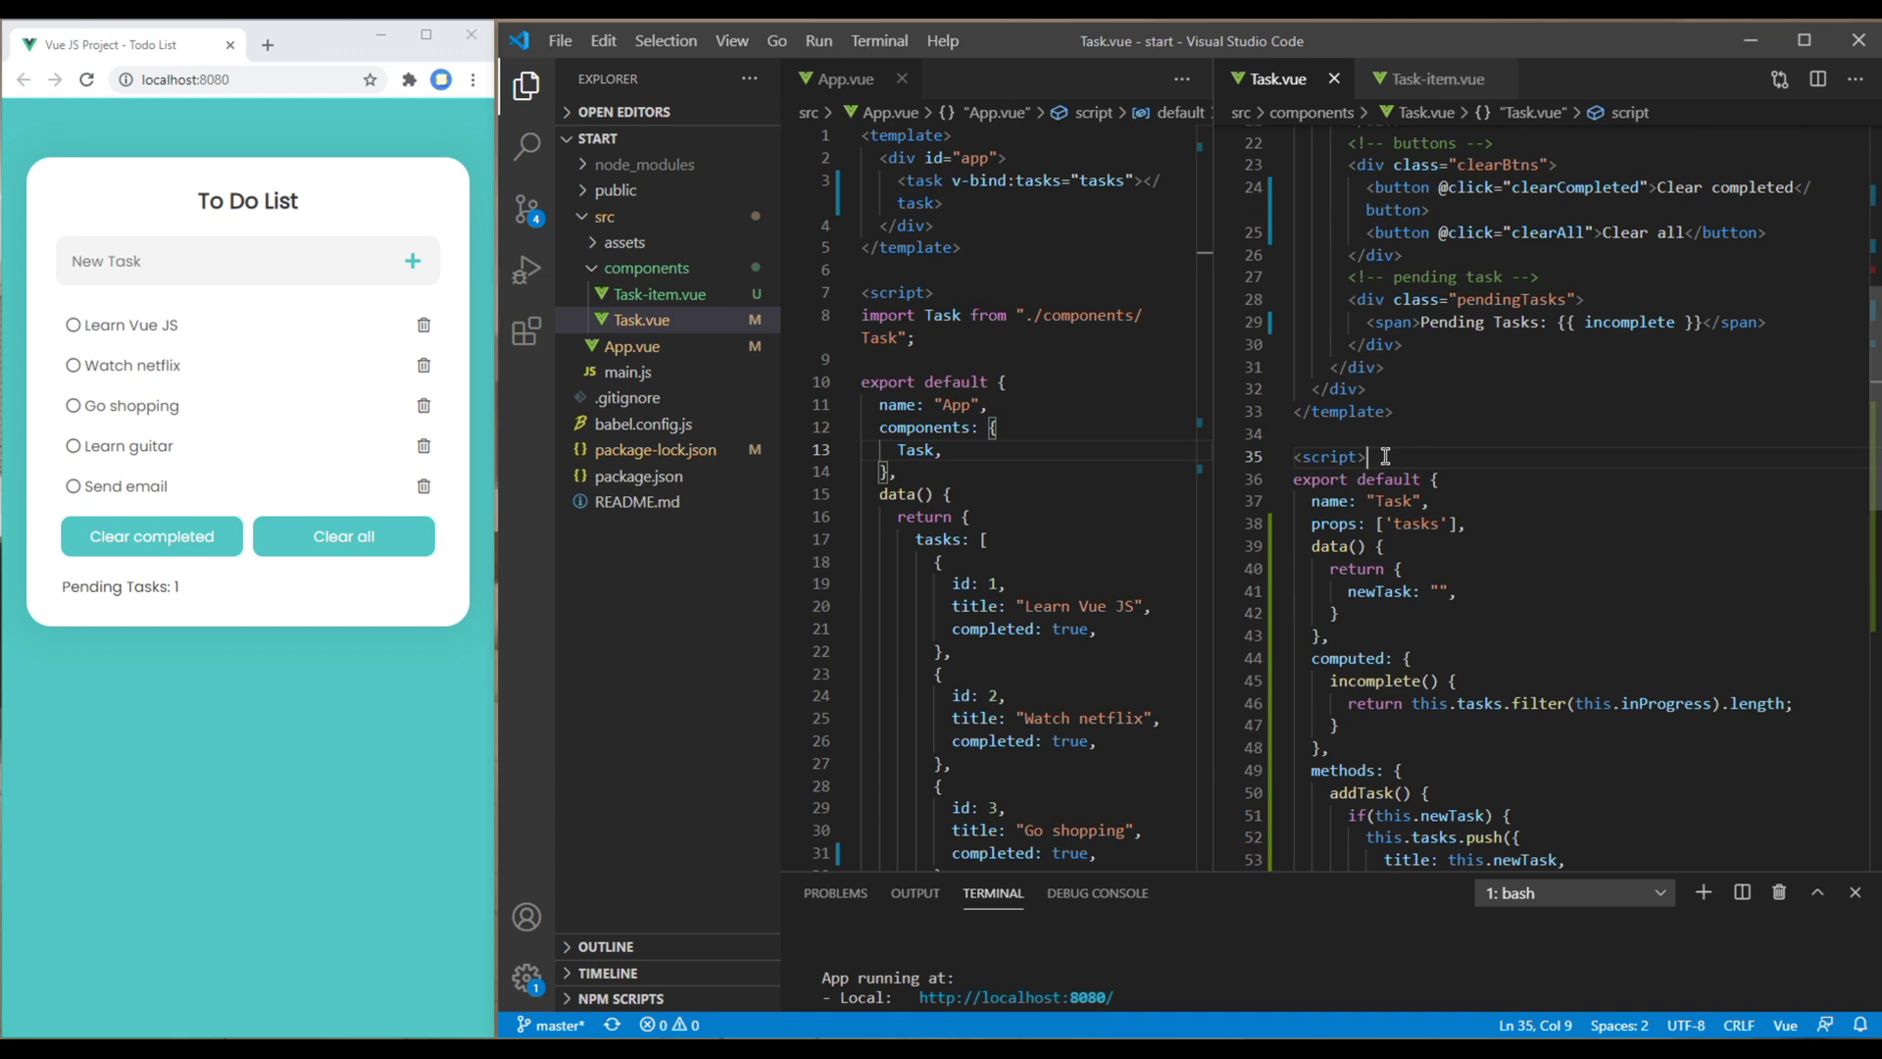
key(Return)
key(Return)
click(1369, 481)
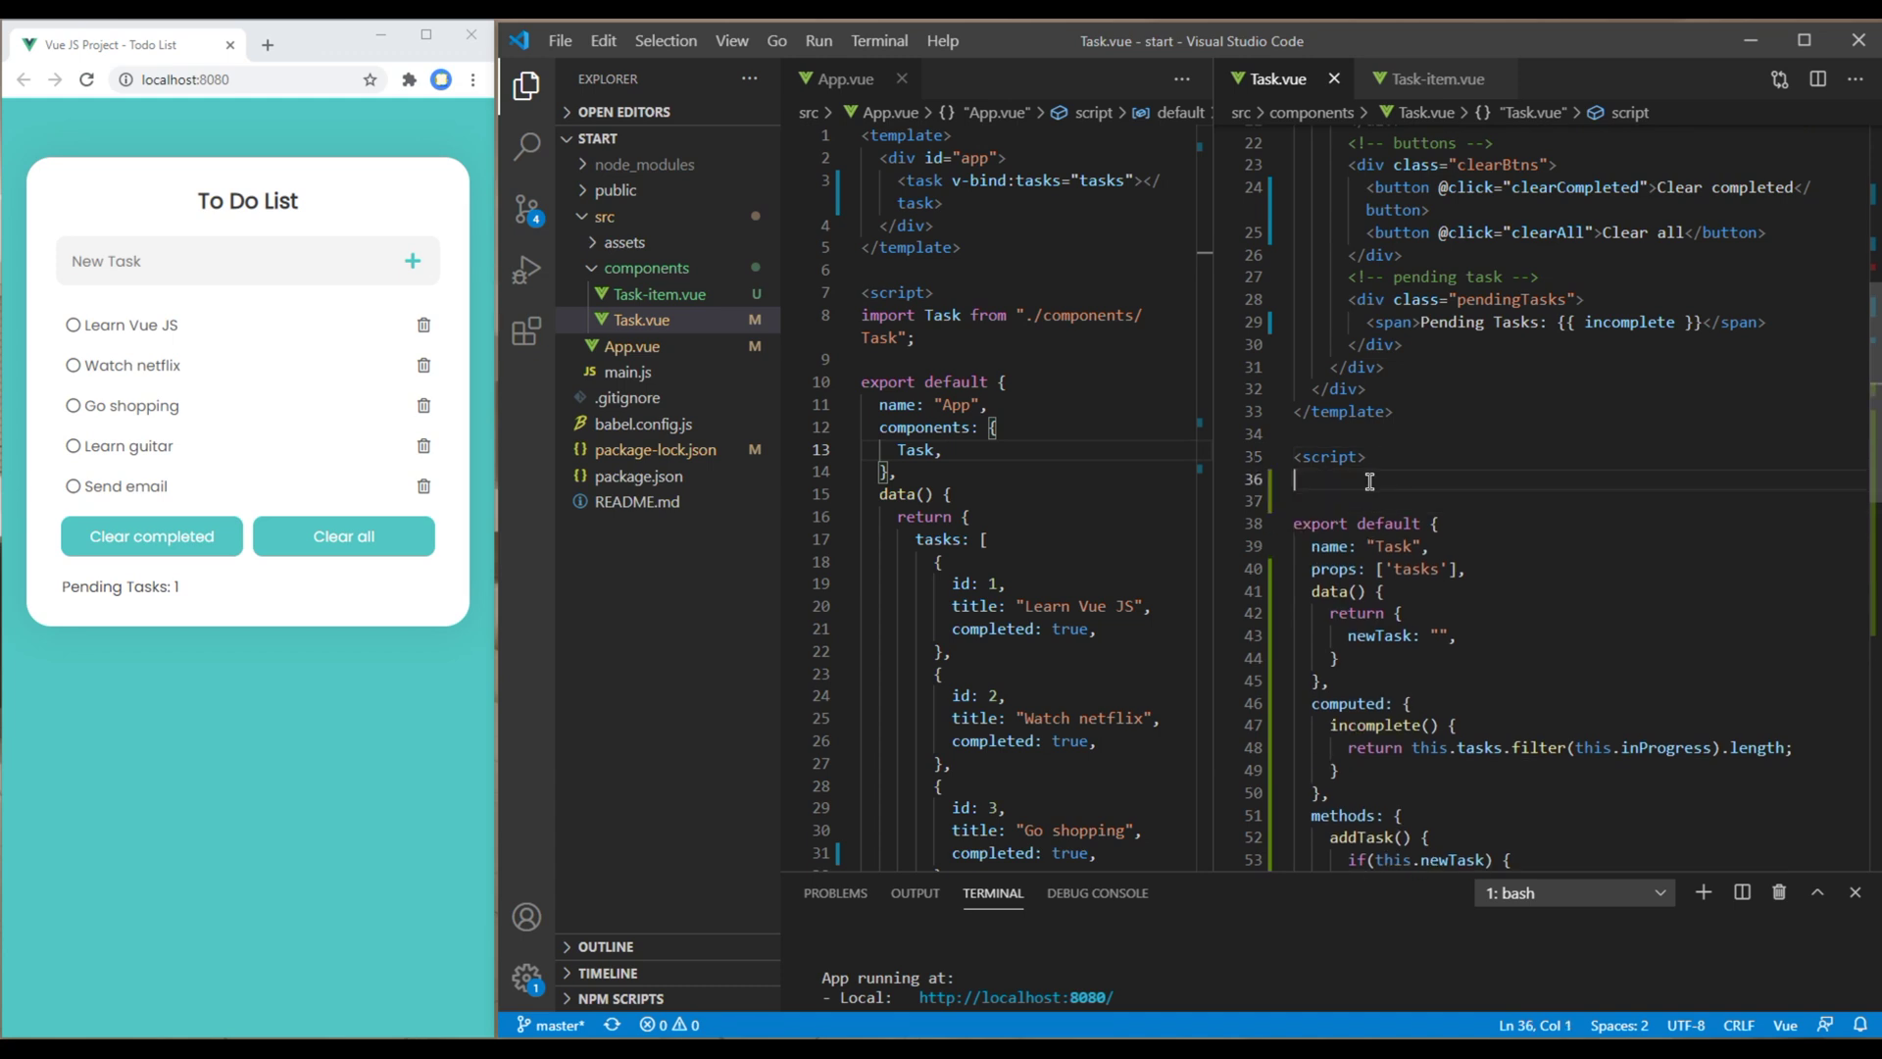
text(import Task)
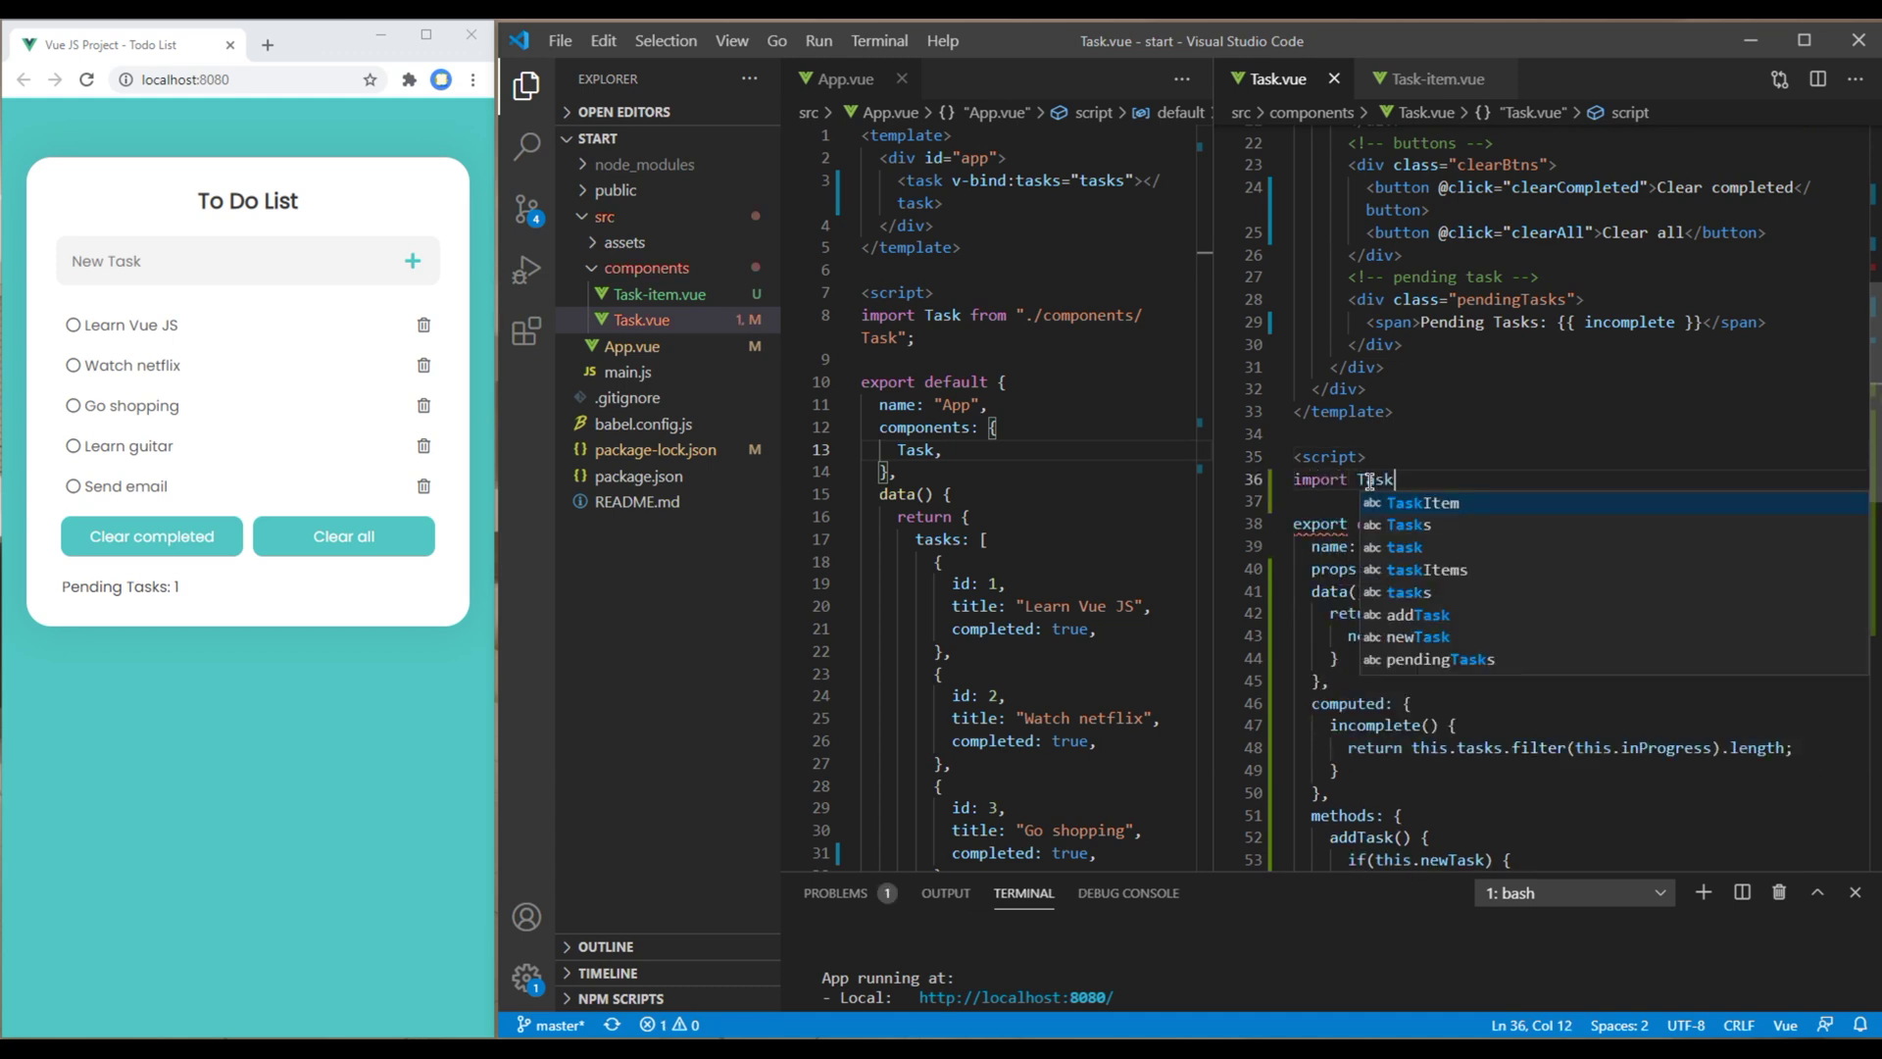
text(I)
key(Return)
text(from )
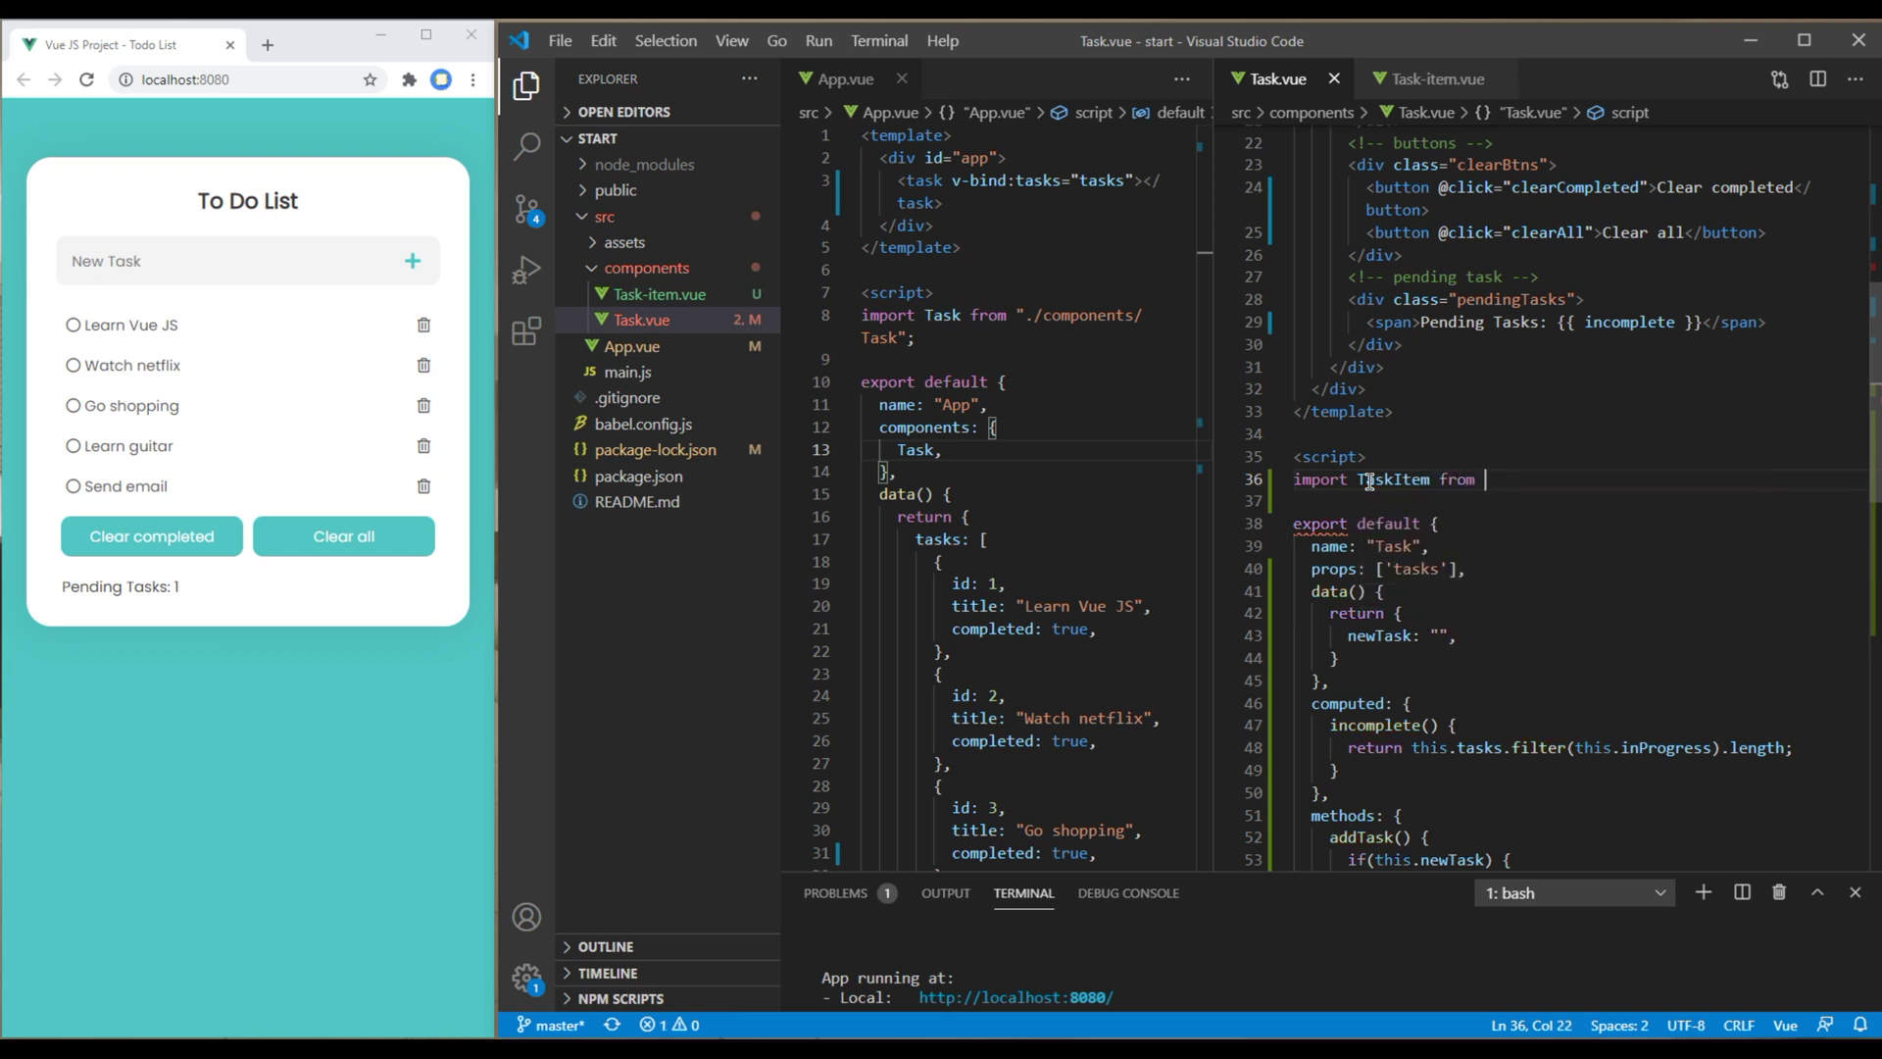
text(')
key(Escape)
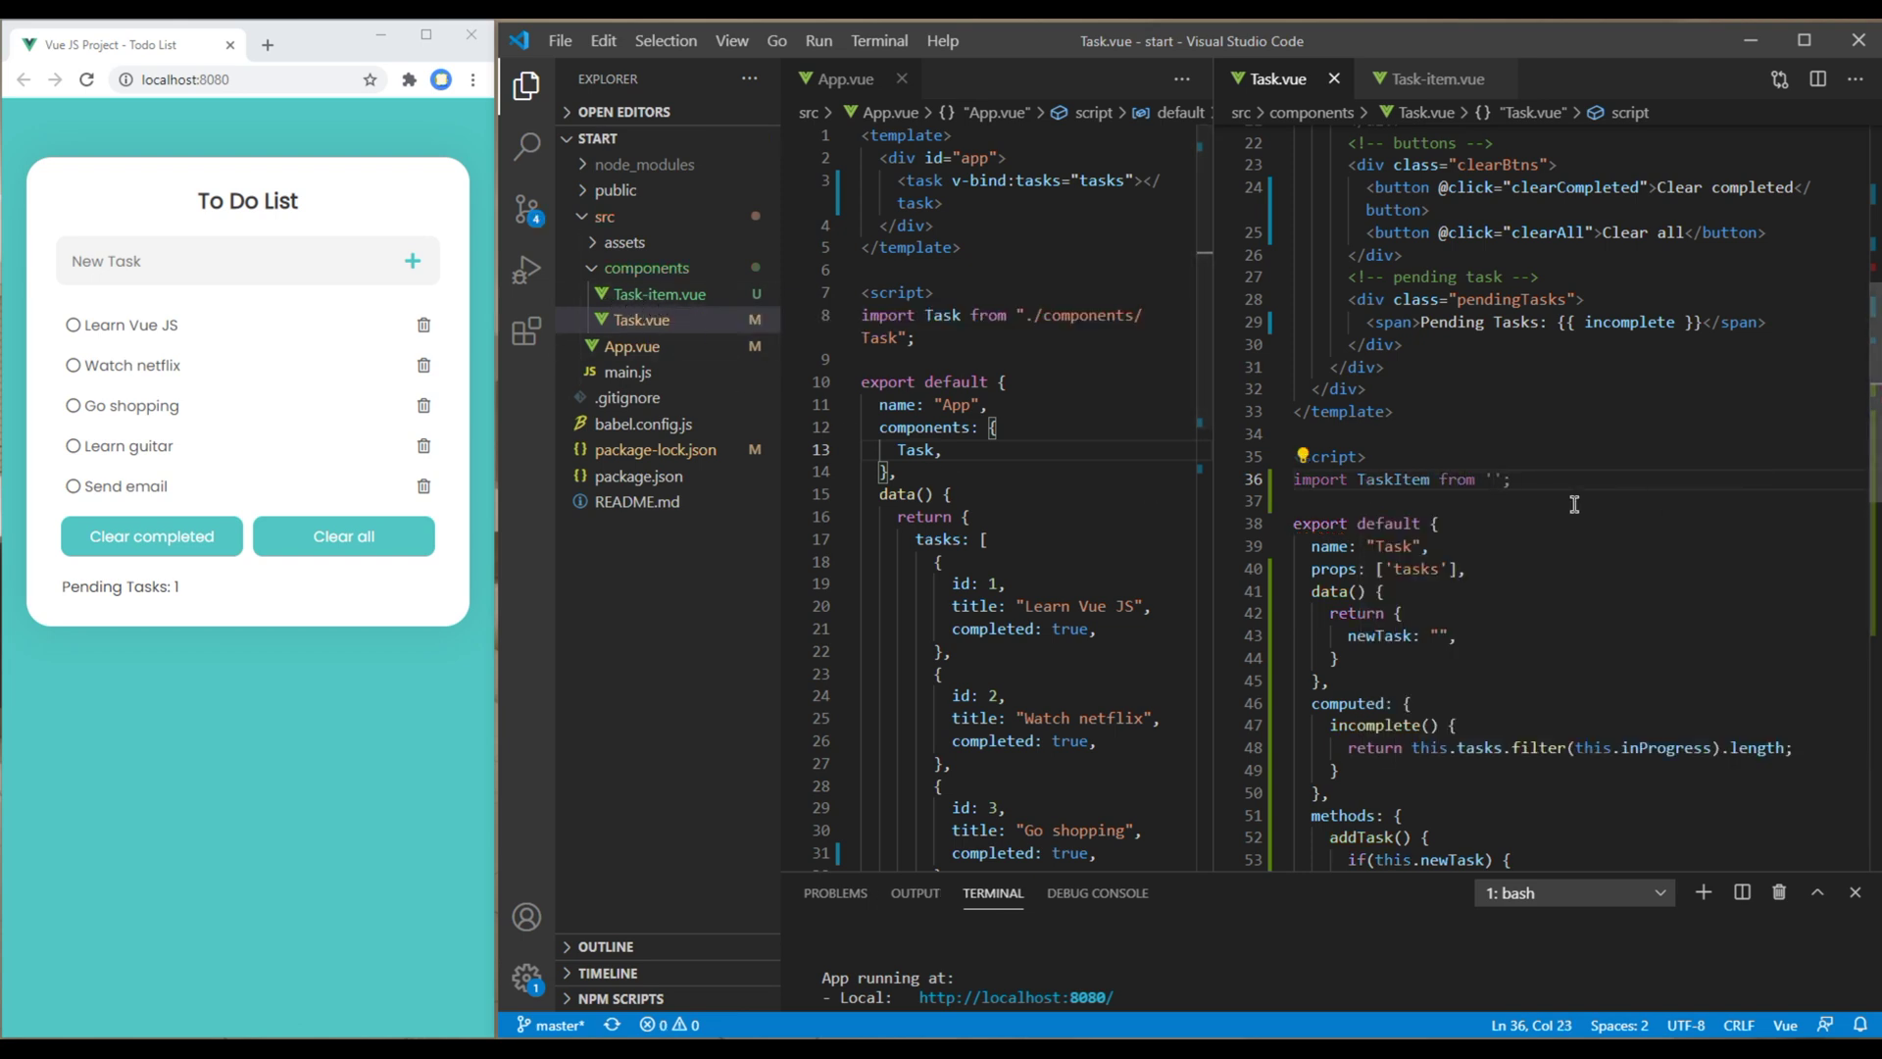
text(./Ta)
text(sk-item)
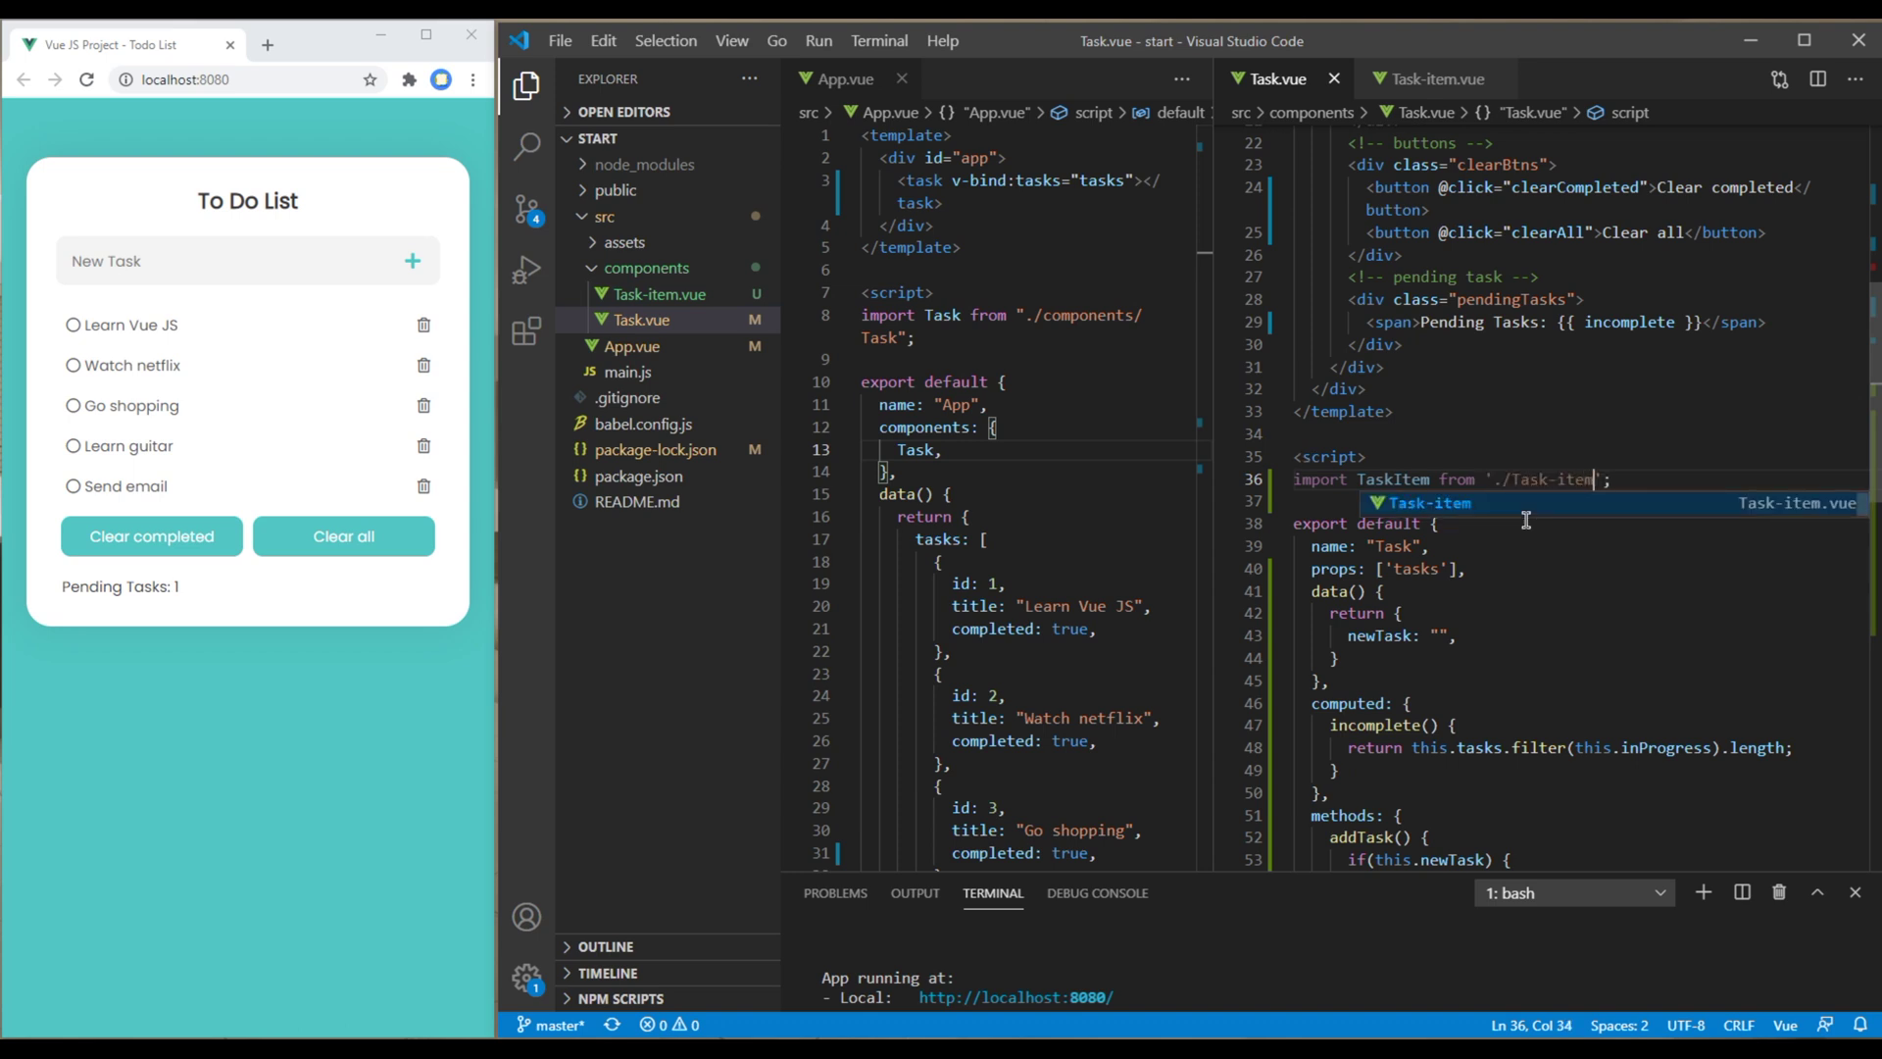
- Register TaskItem in a components: { TaskItem } block below props
click(1500, 574)
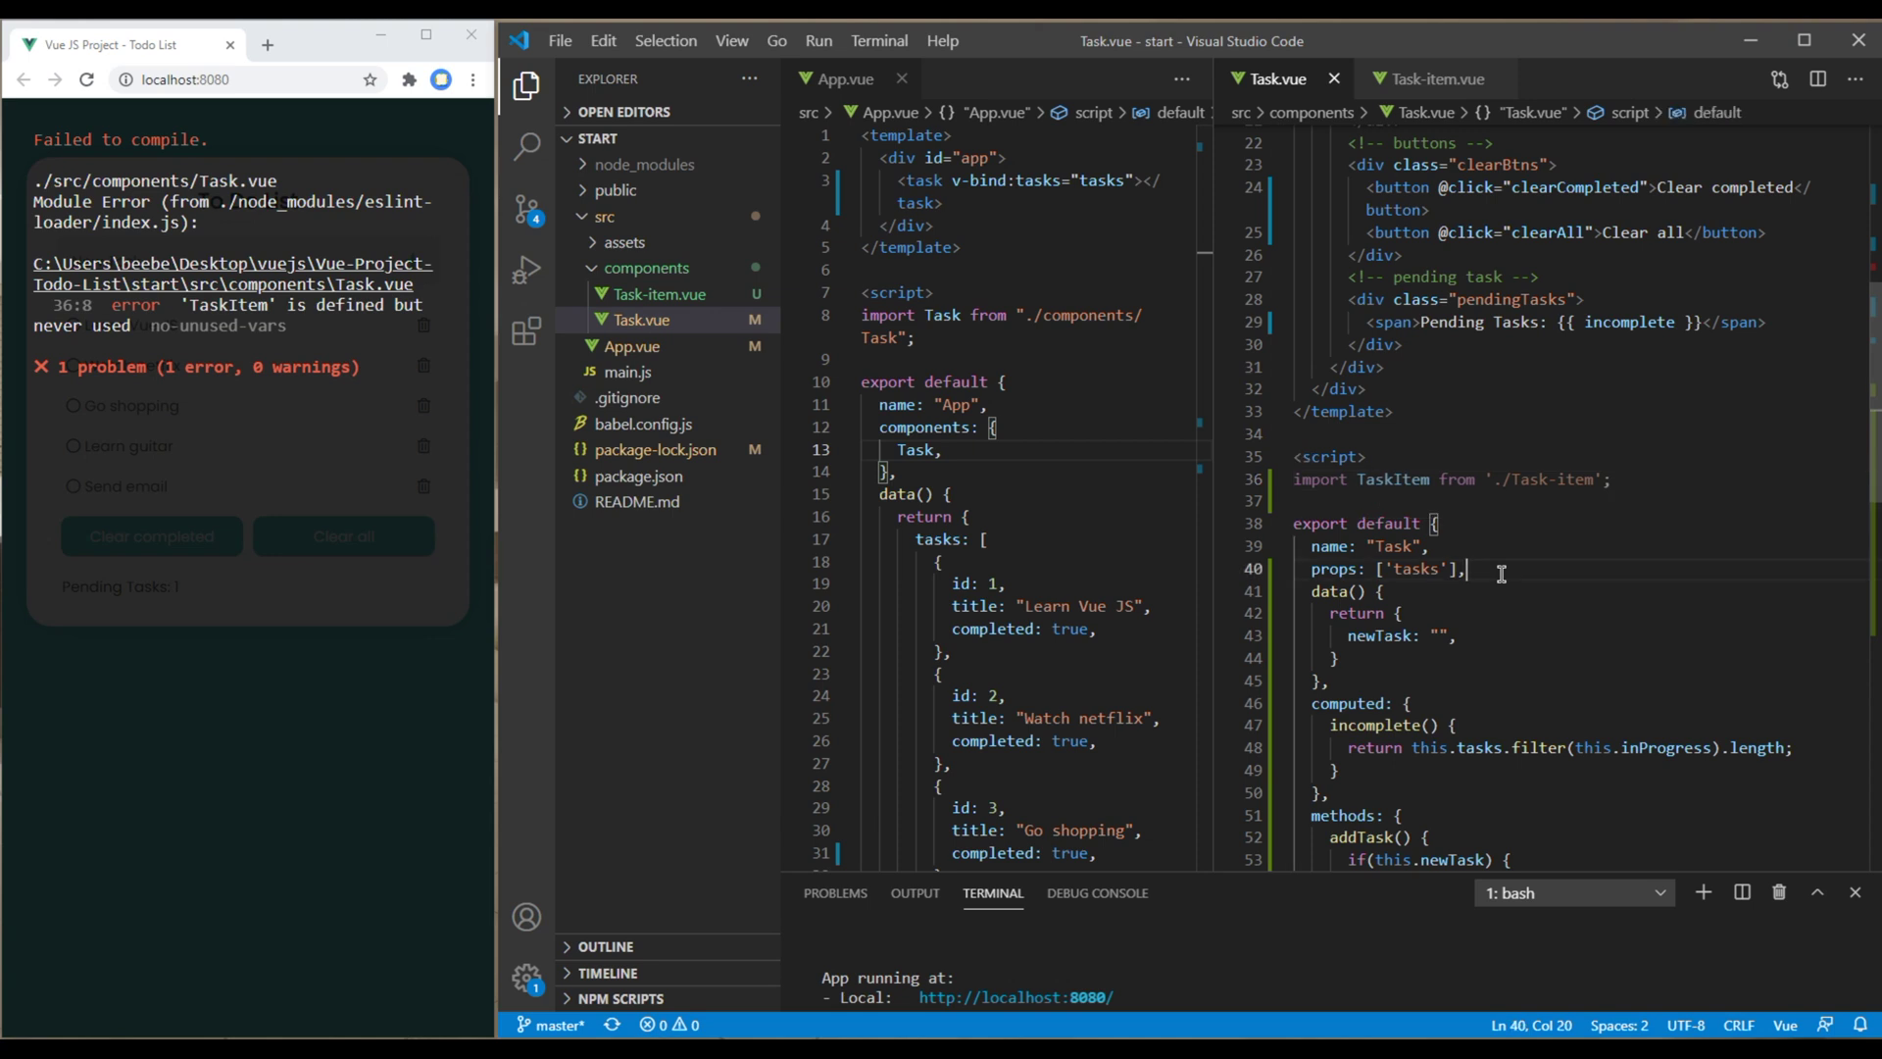
key(Return)
text(compo)
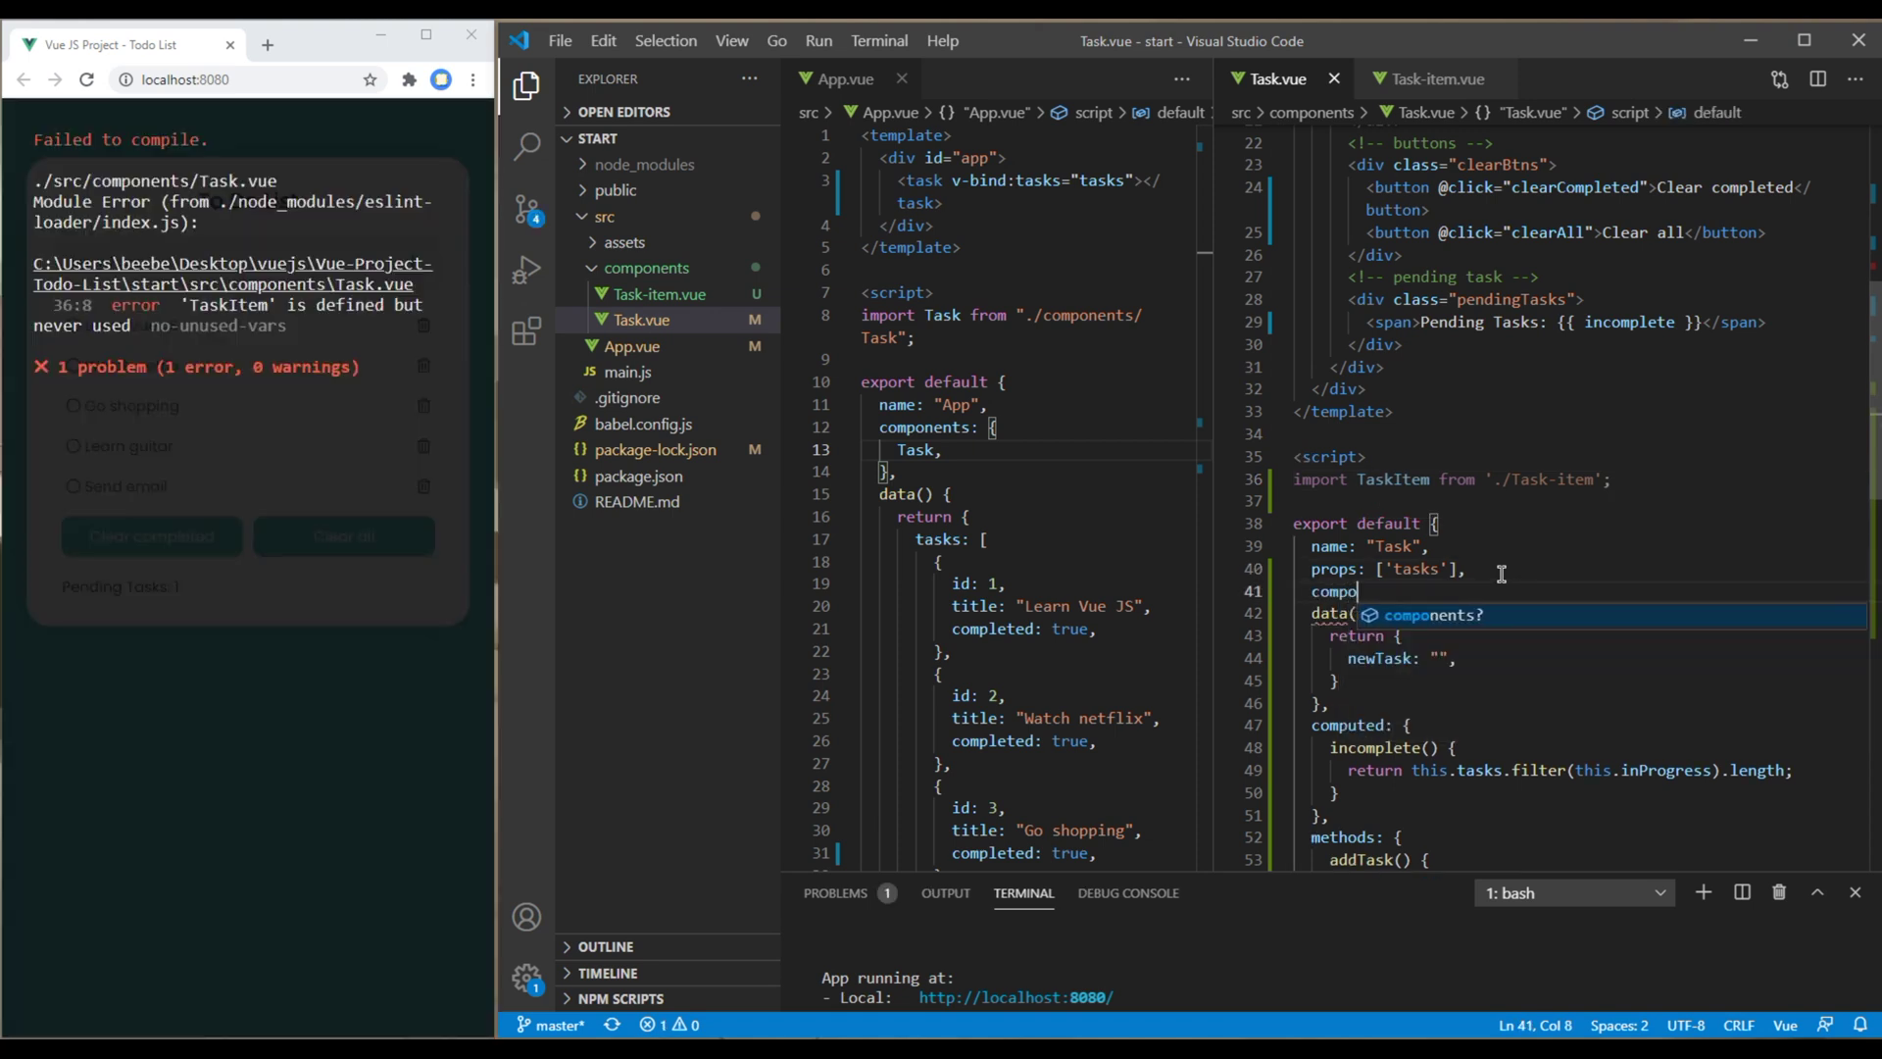
text(nents: {)
key(Return)
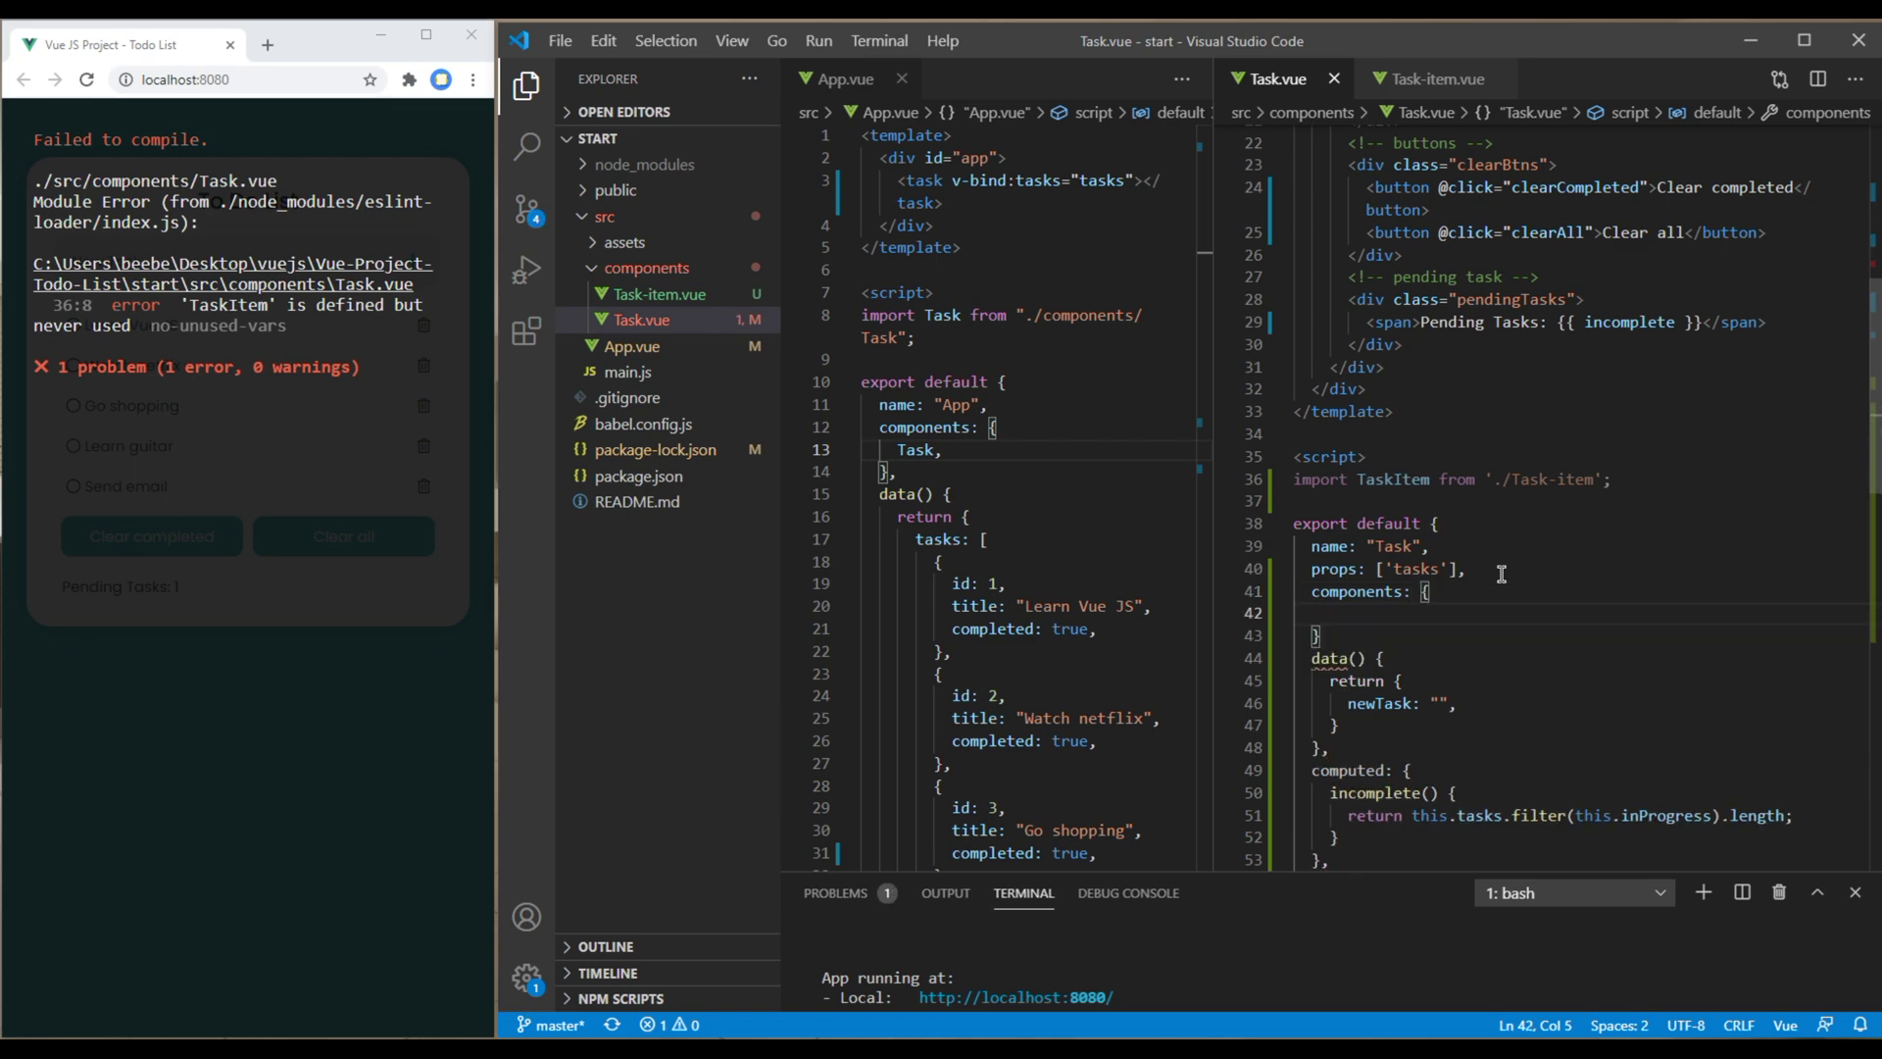
key(Down)
text(,)
key(Up)
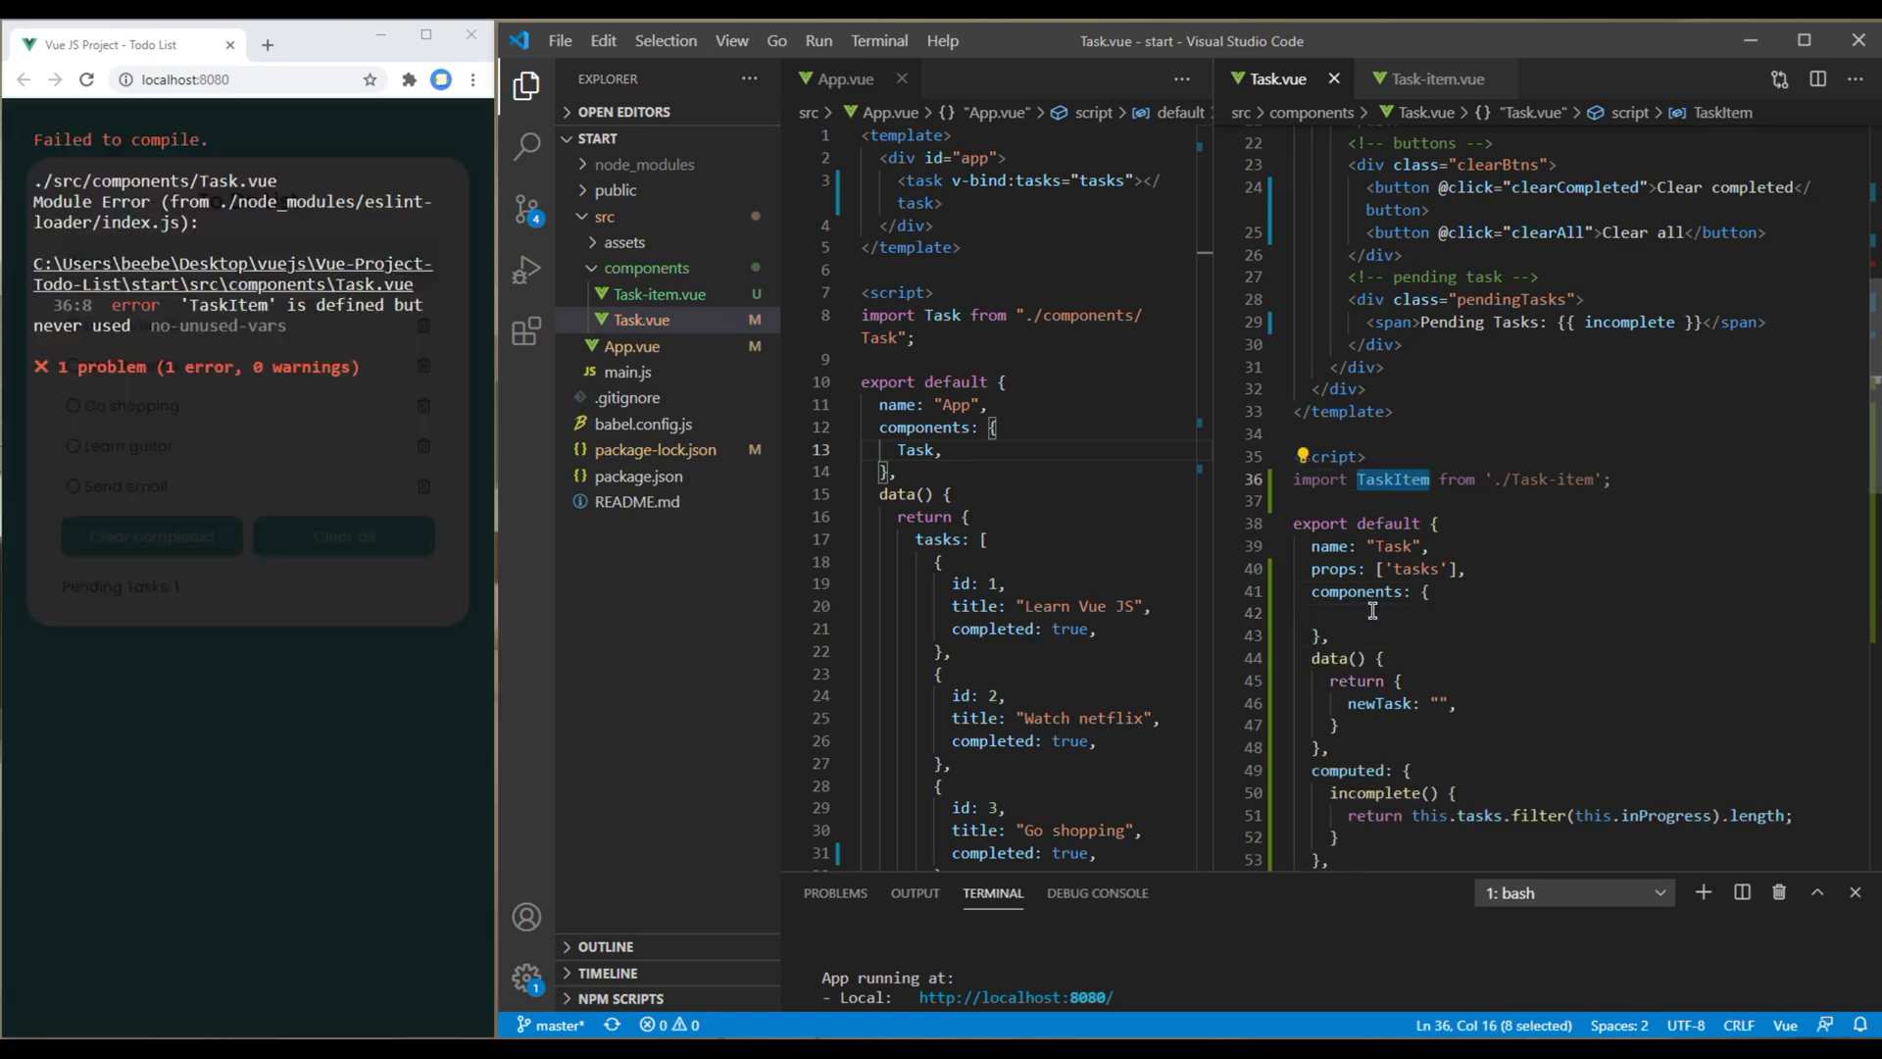
text(TaskItem)
key(Down)
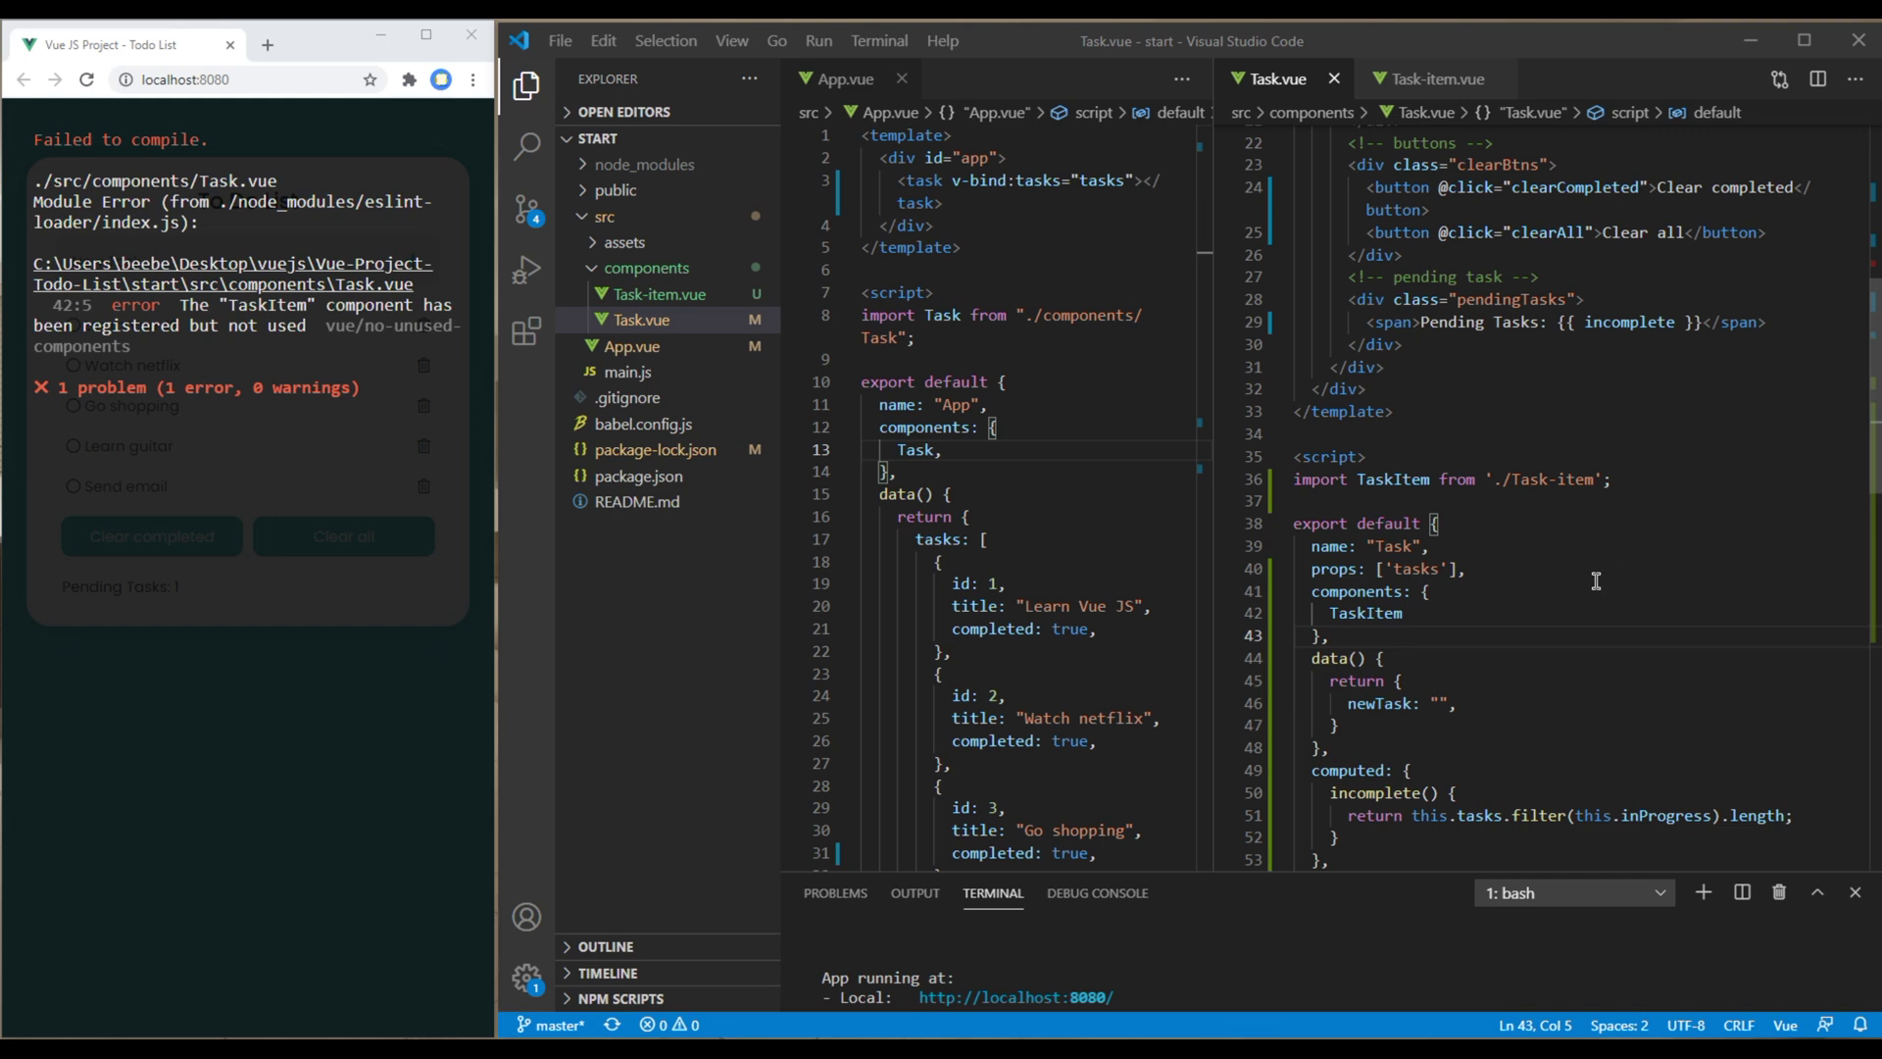
scroll(1595, 582, up, 2)
scroll(1588, 583, up, 3)
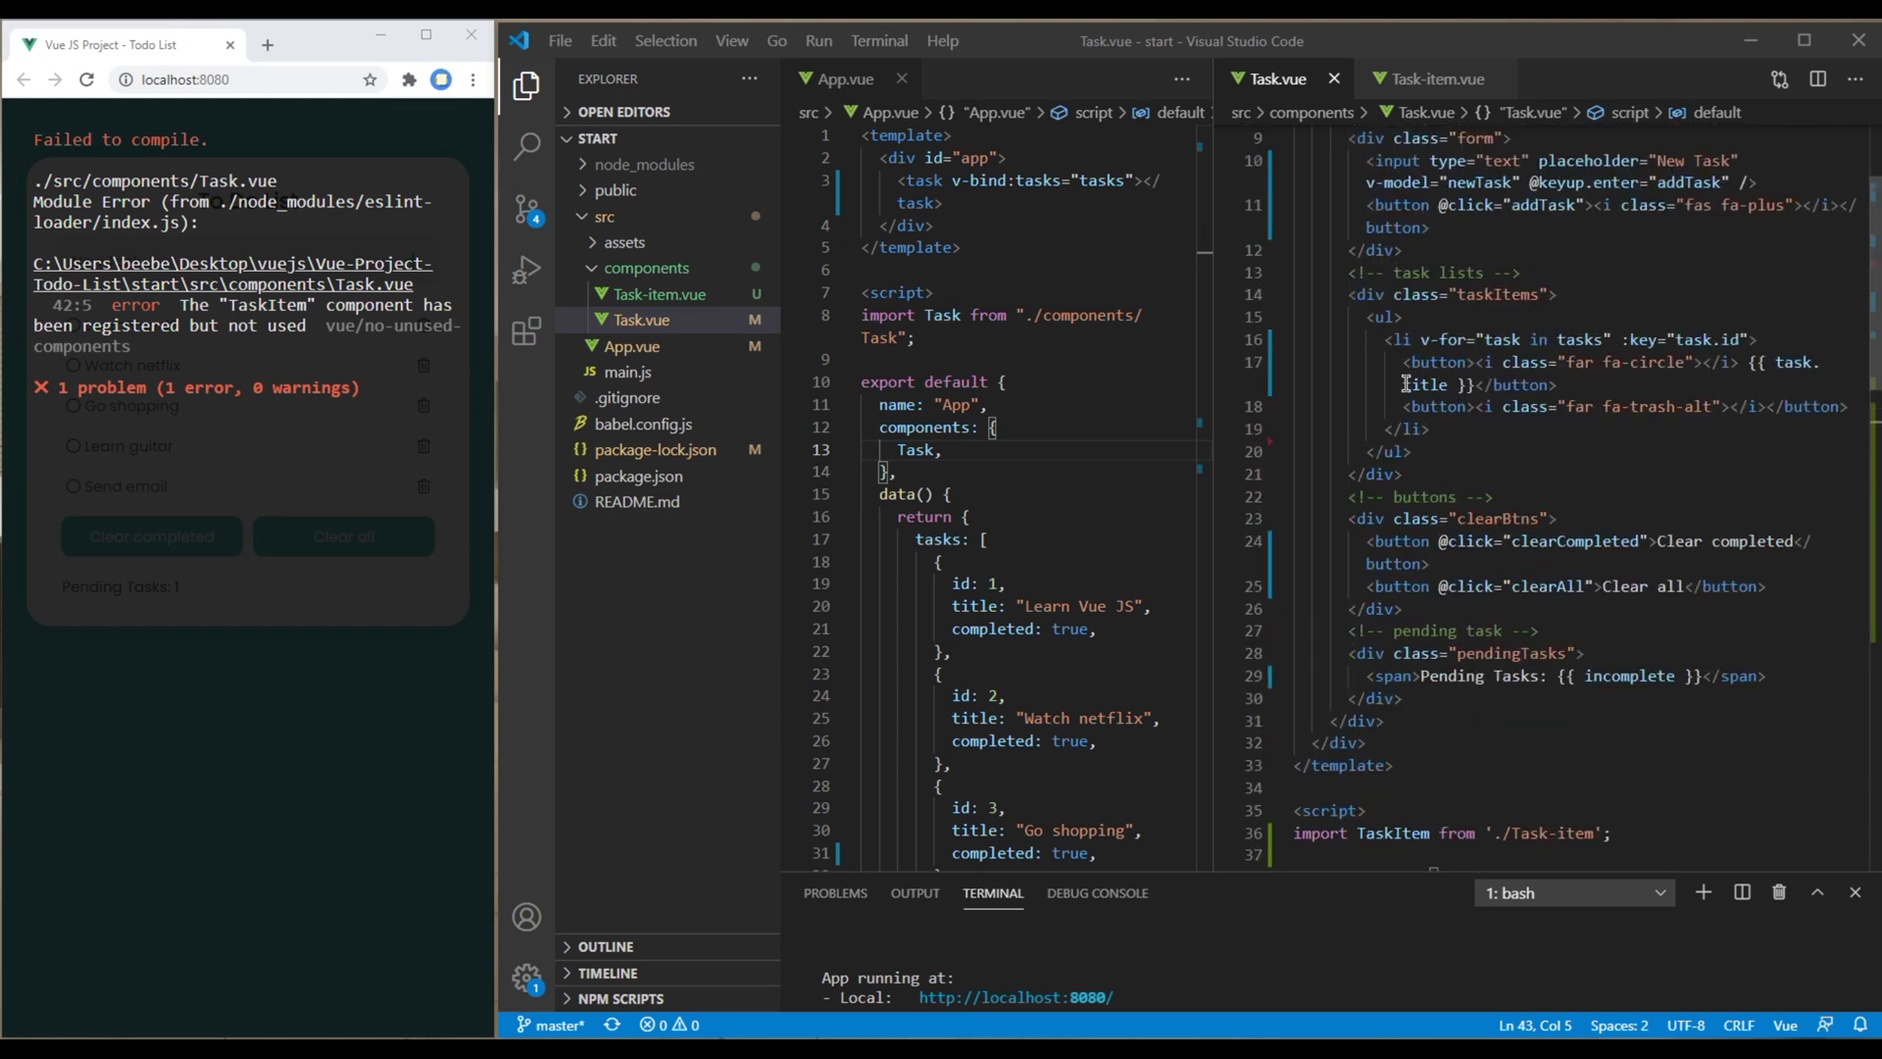
- Add <task-item></task-item> inside the ul and confirm the app shows the Task Items heading
click(1449, 327)
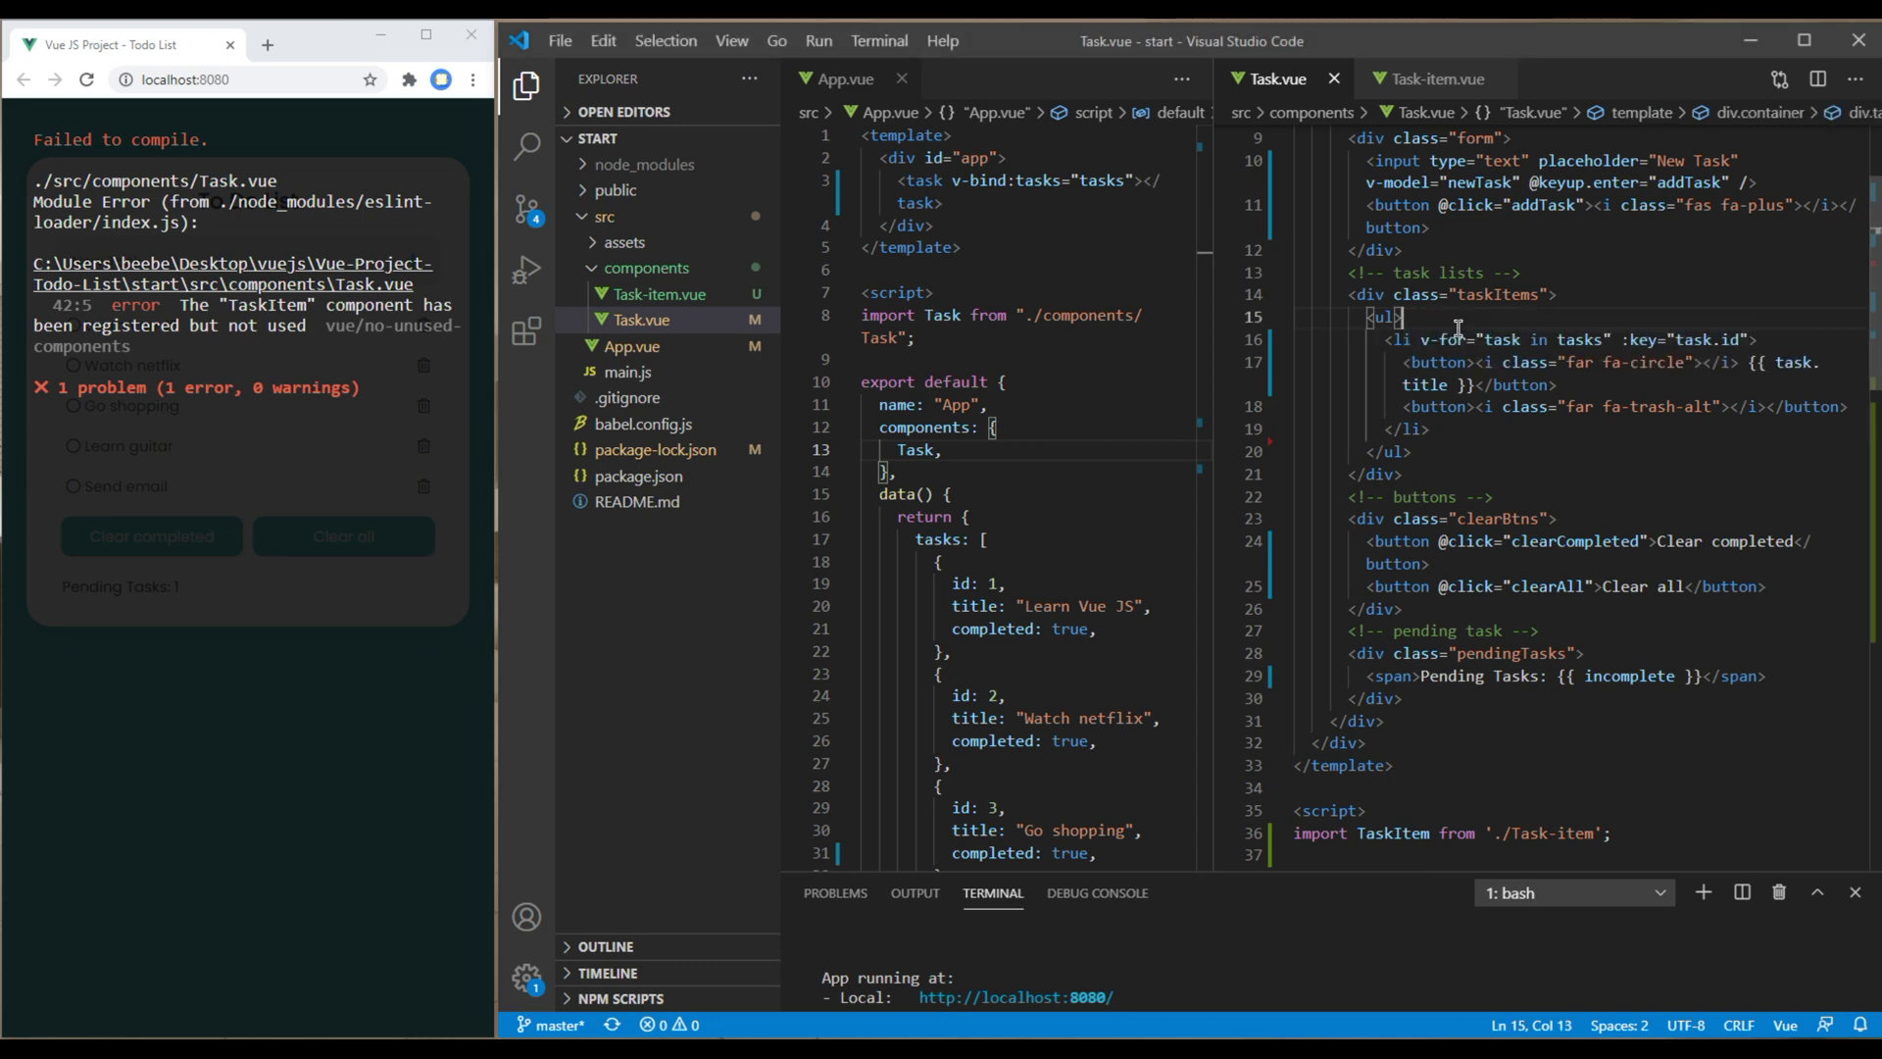
key(Return)
text(<)
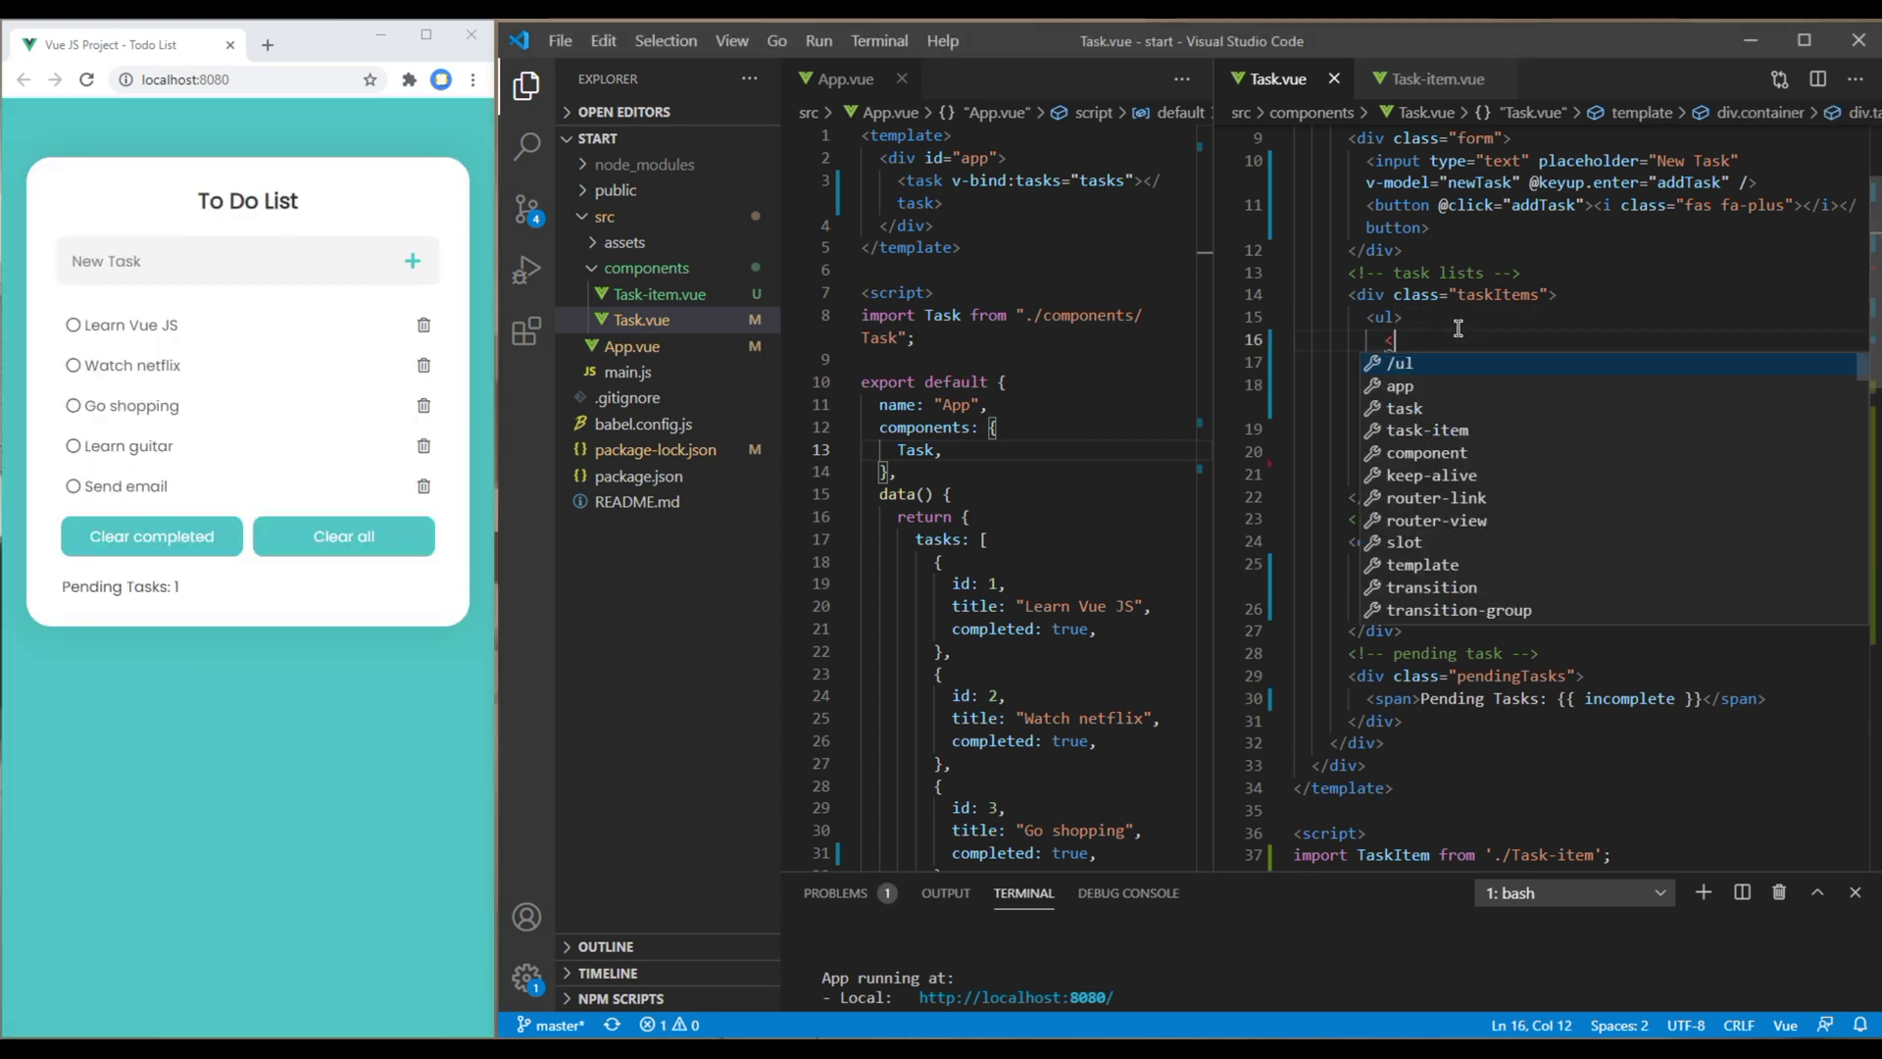
text(task)
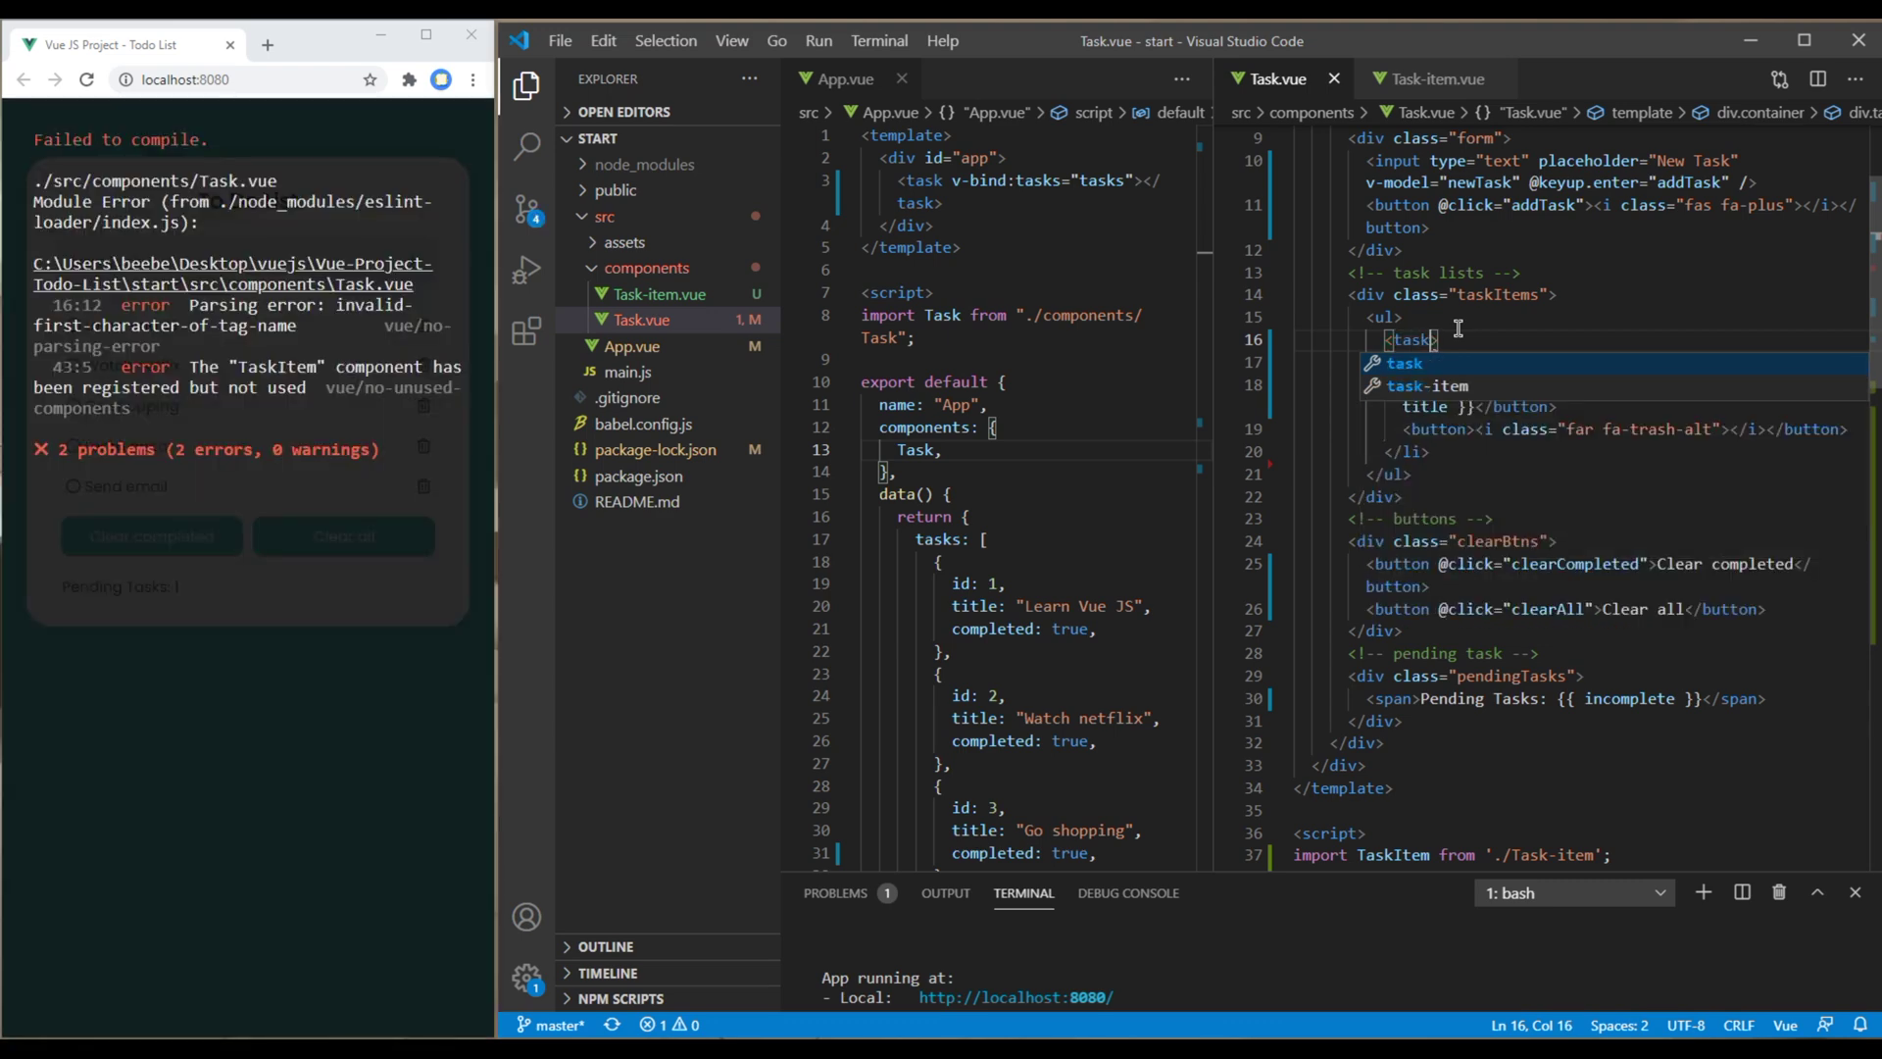
text(-item>)
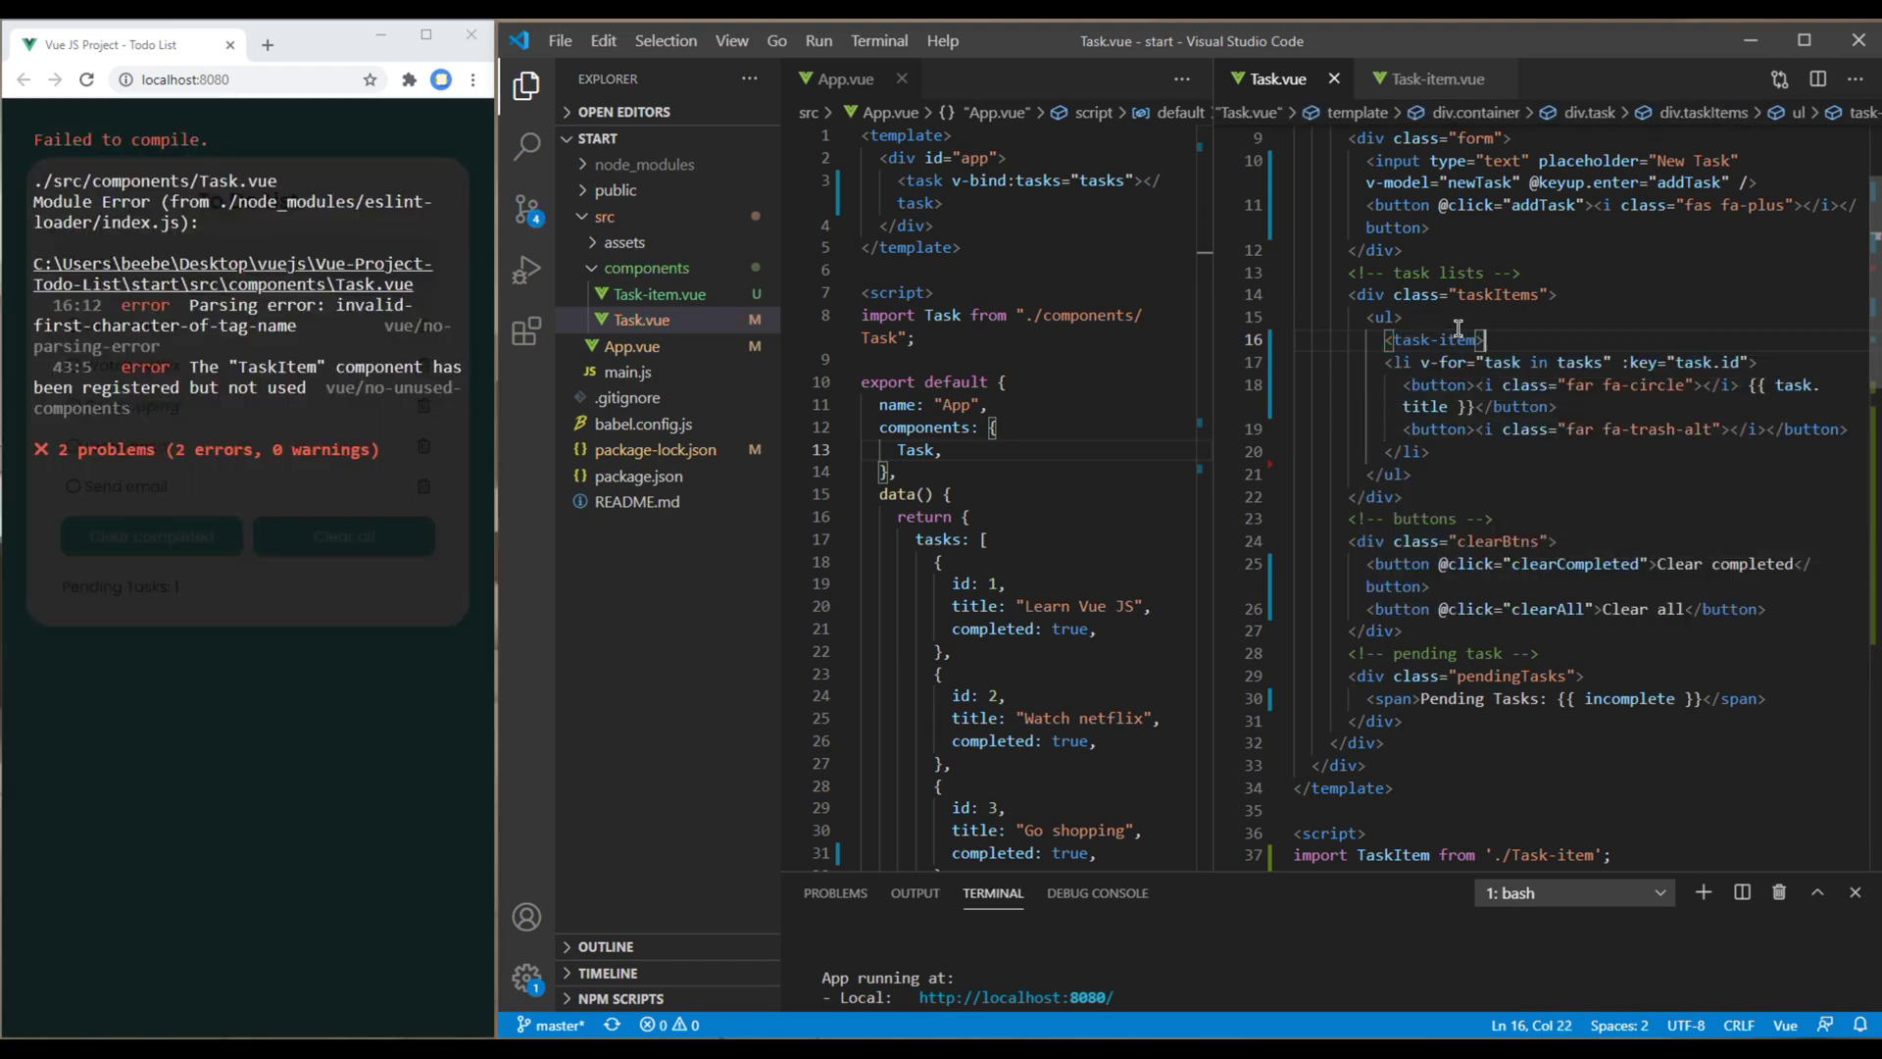
text(</)
key(Return)
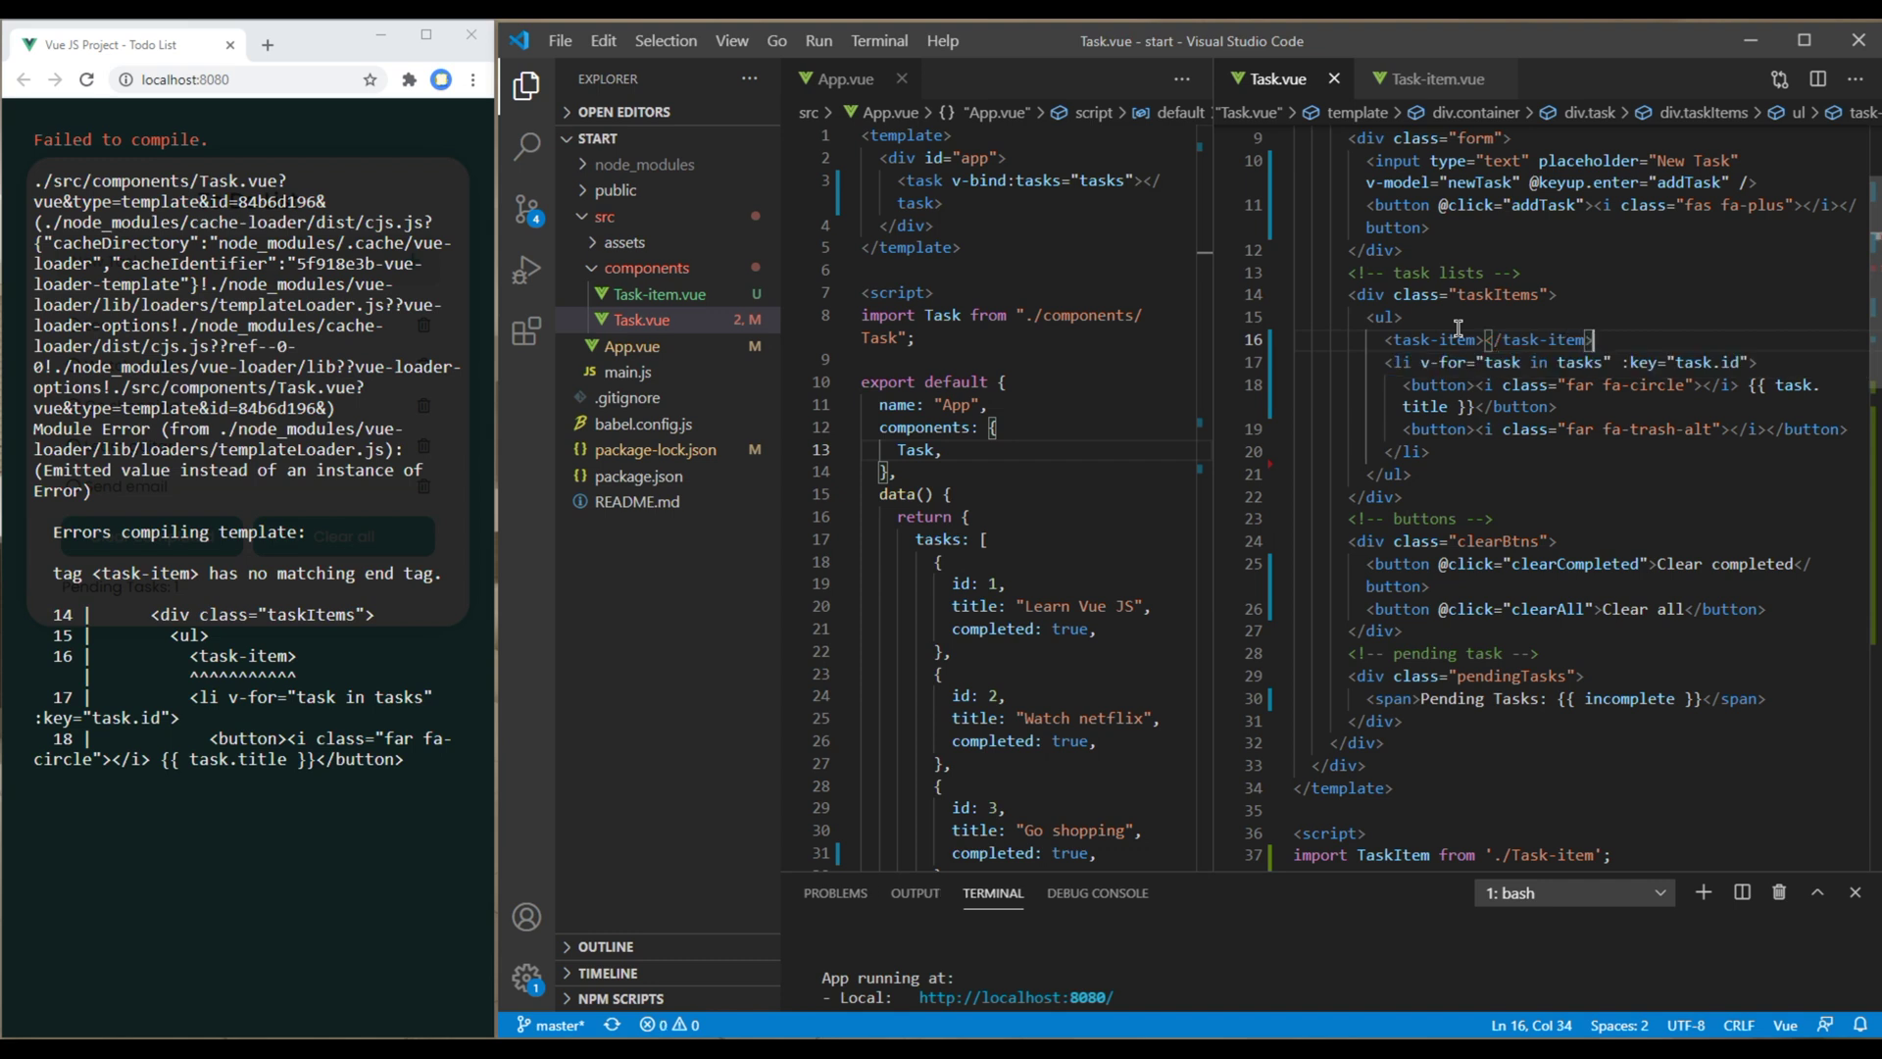
click(1553, 456)
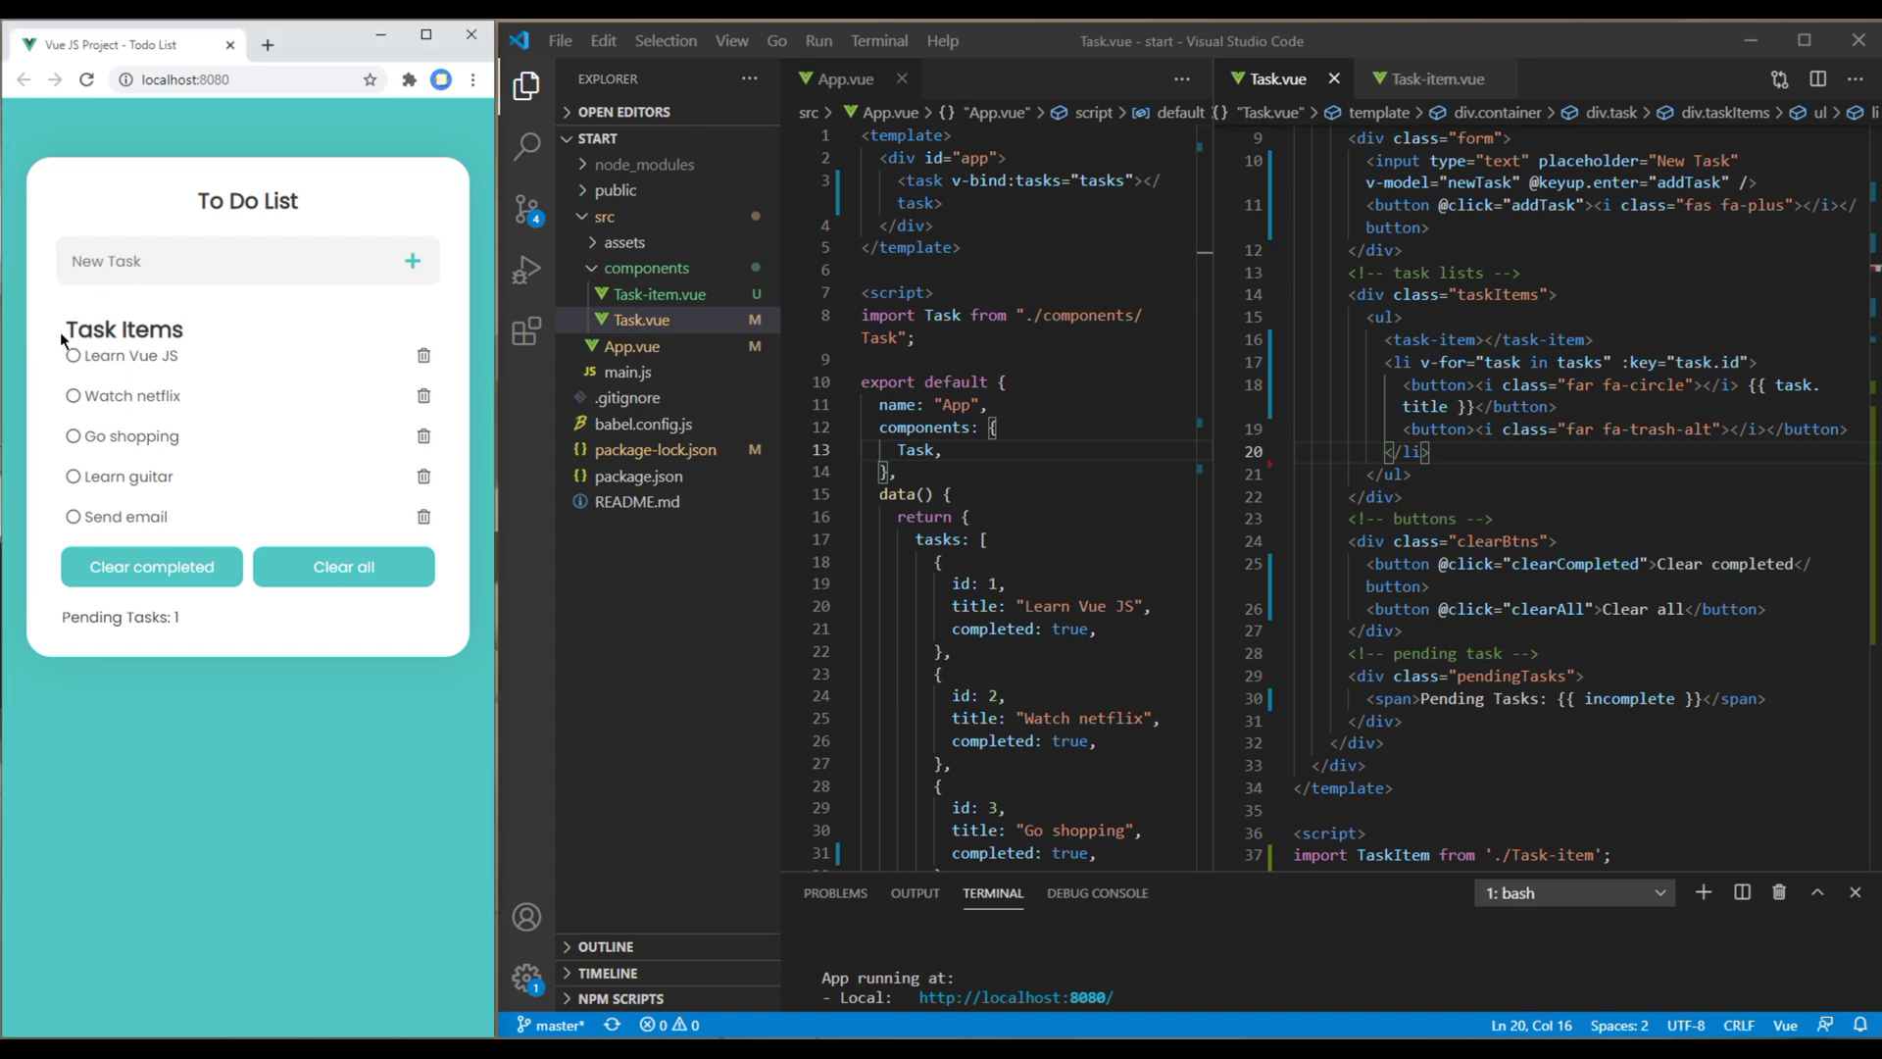
drag(61, 332, 191, 342)
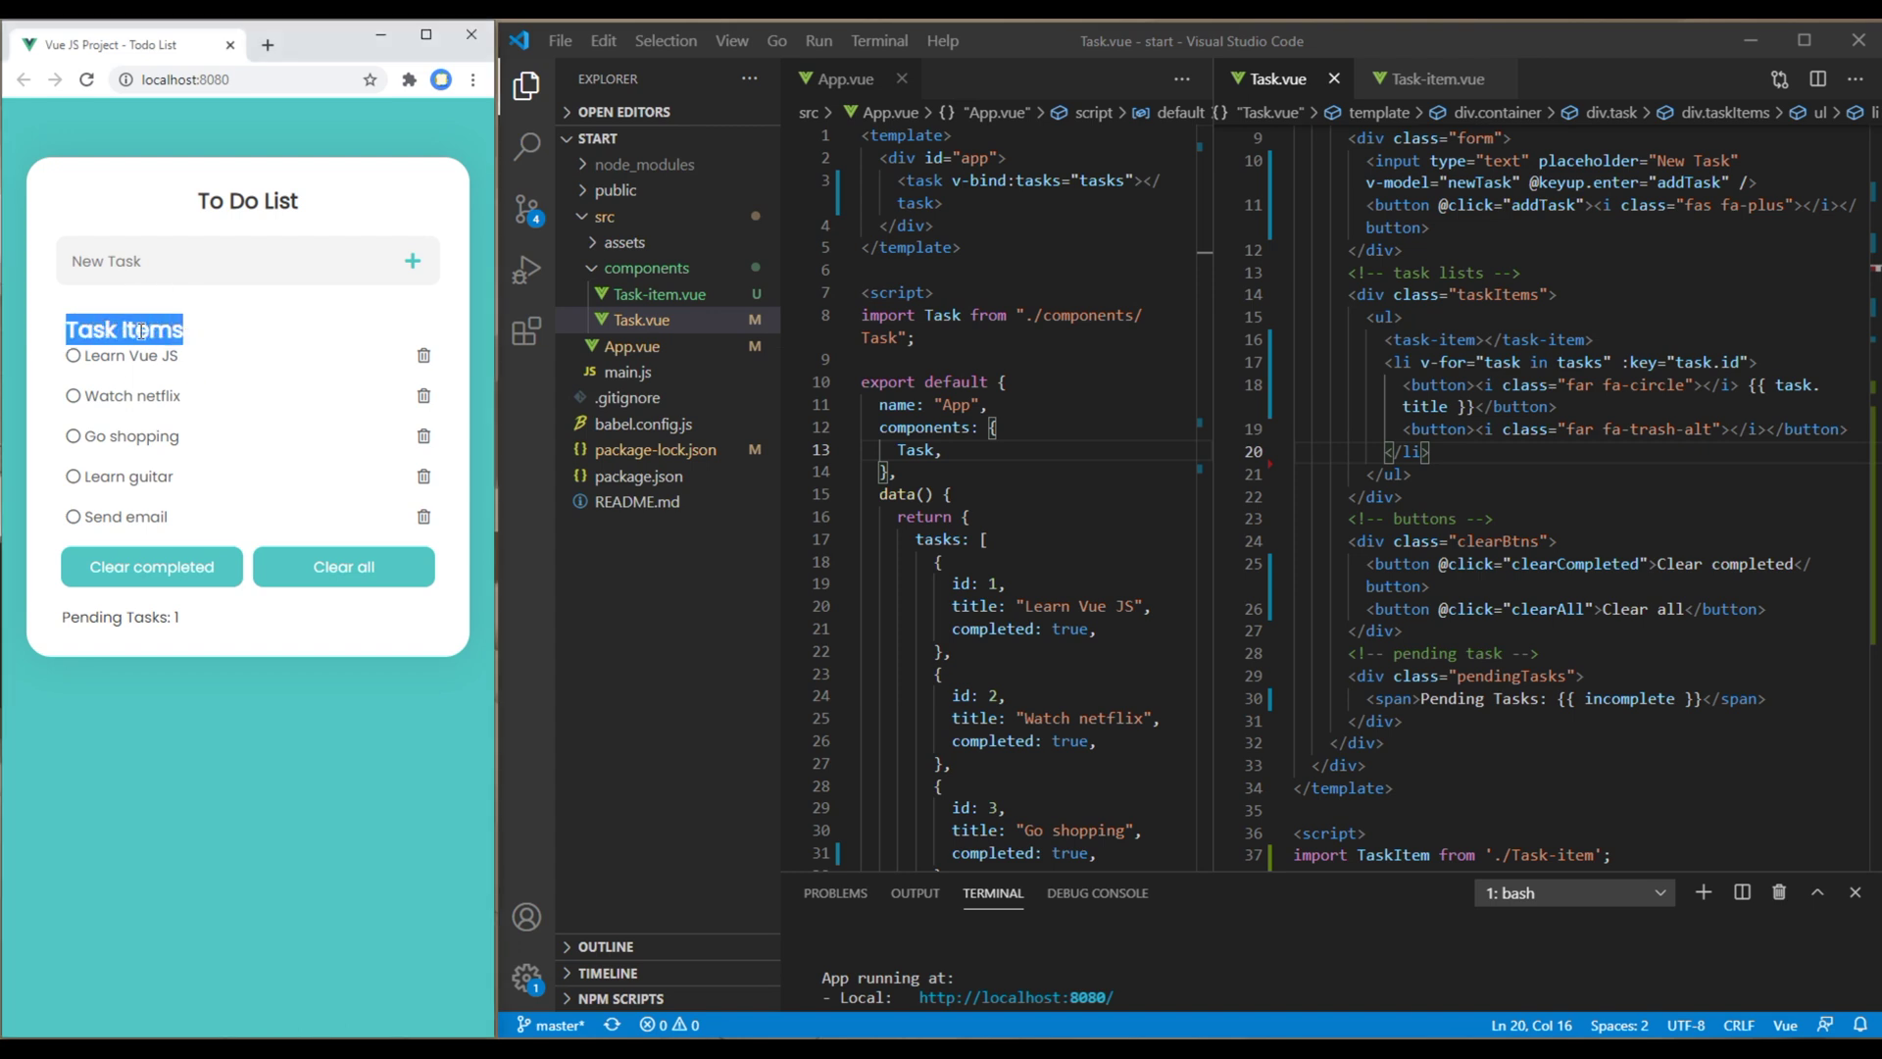
click(283, 703)
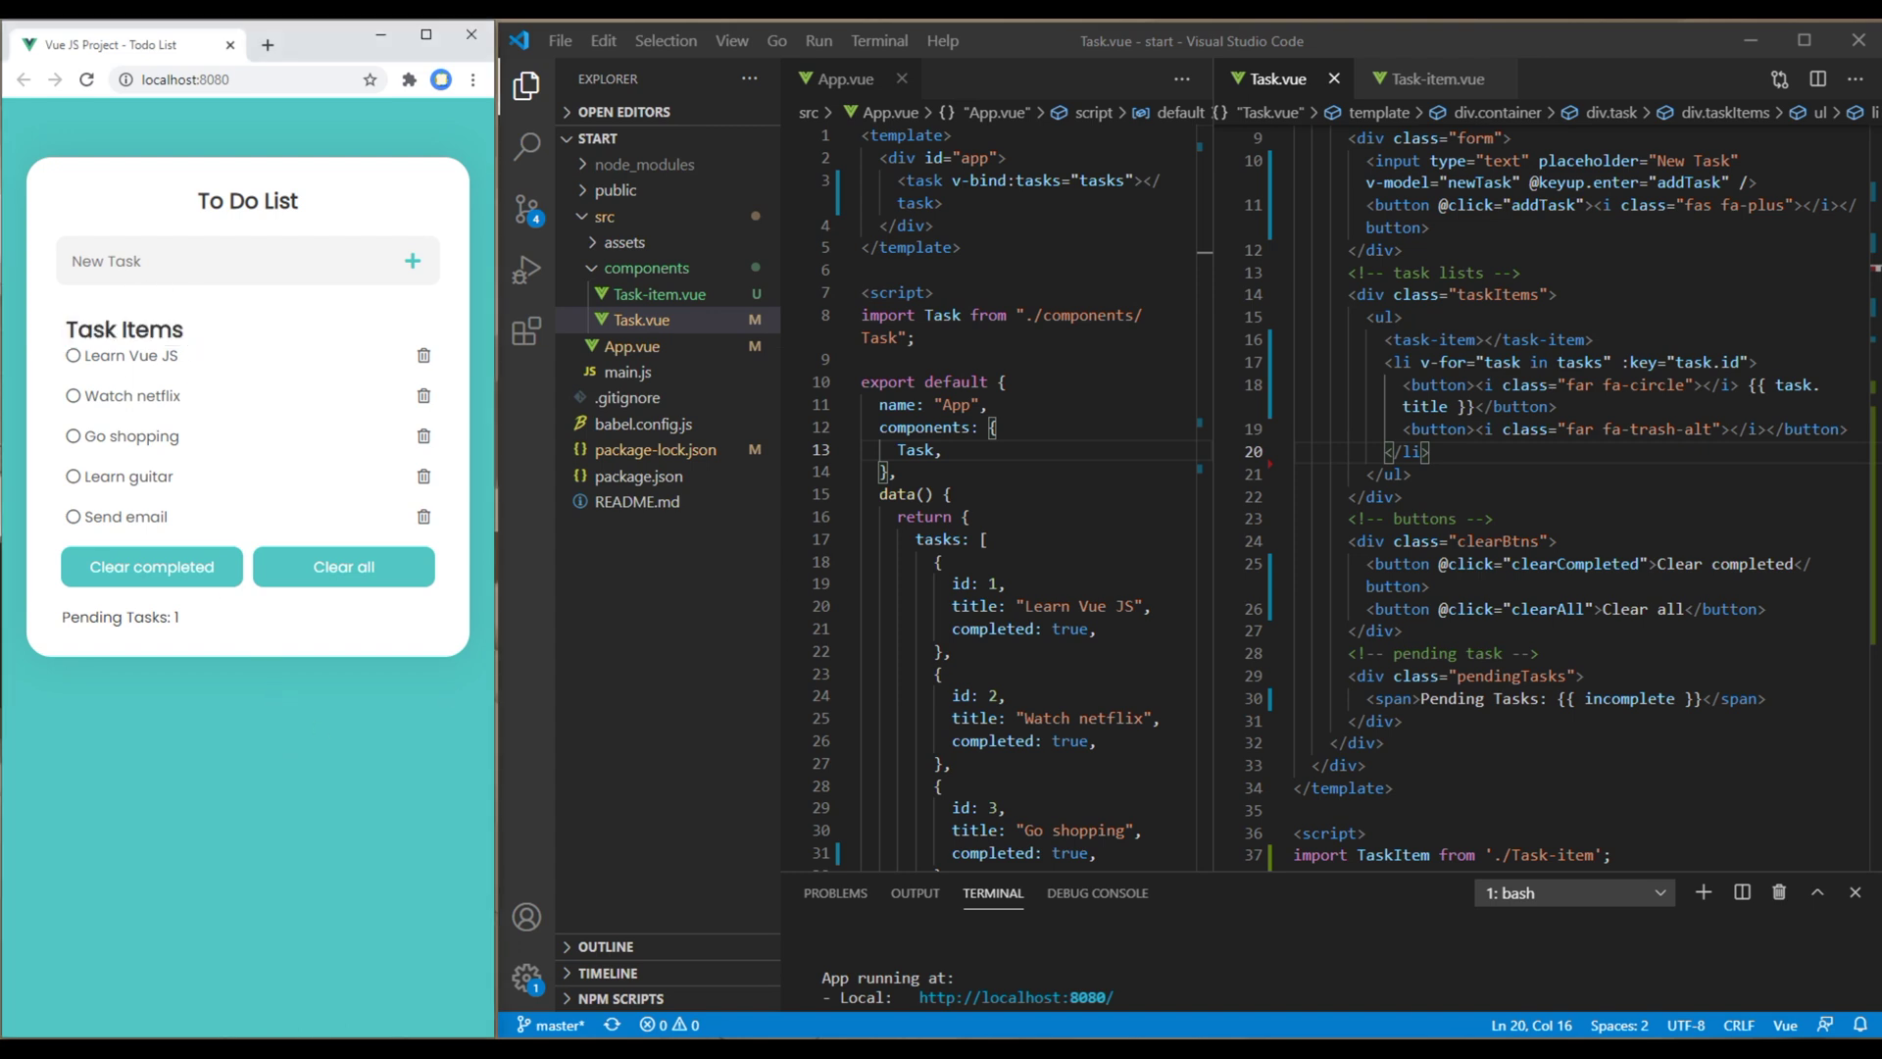
click(1531, 493)
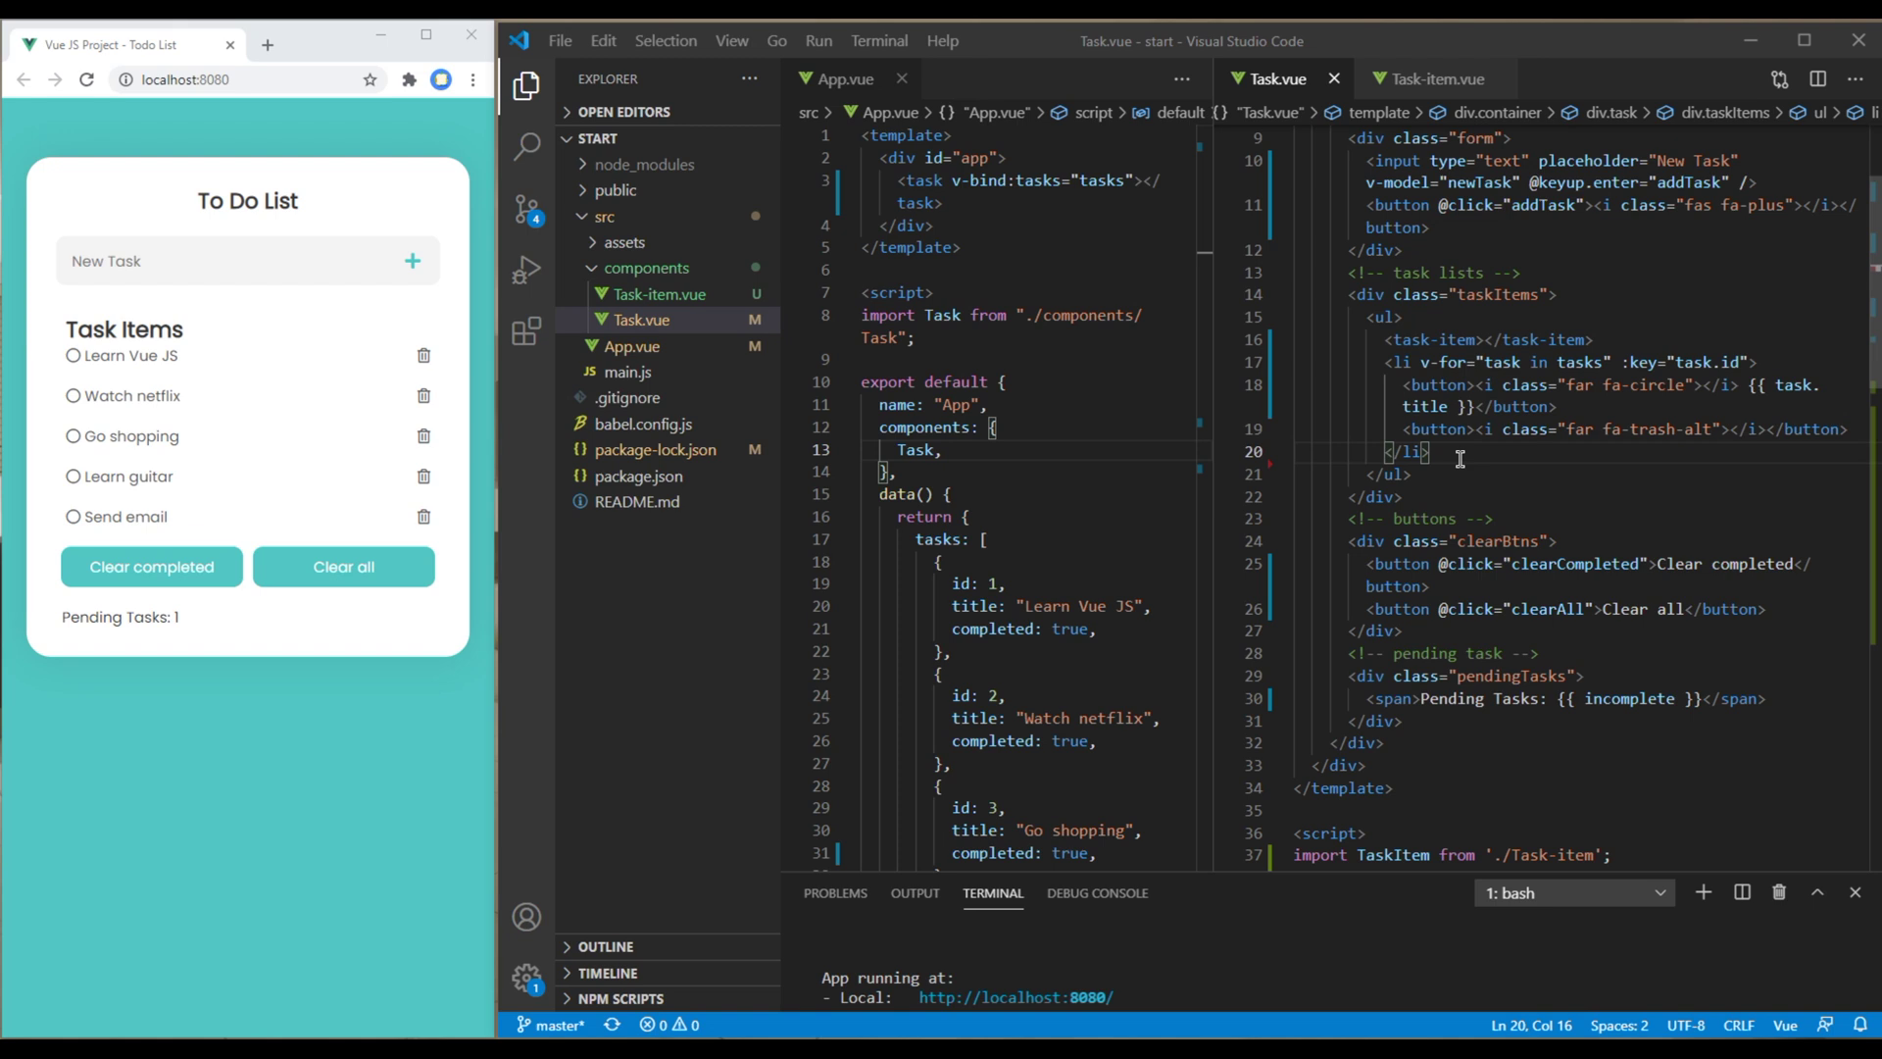
- Move the li block from Task.vue into Task-item.vue's template, replacing the Task Items heading
drag(1461, 457, 1384, 361)
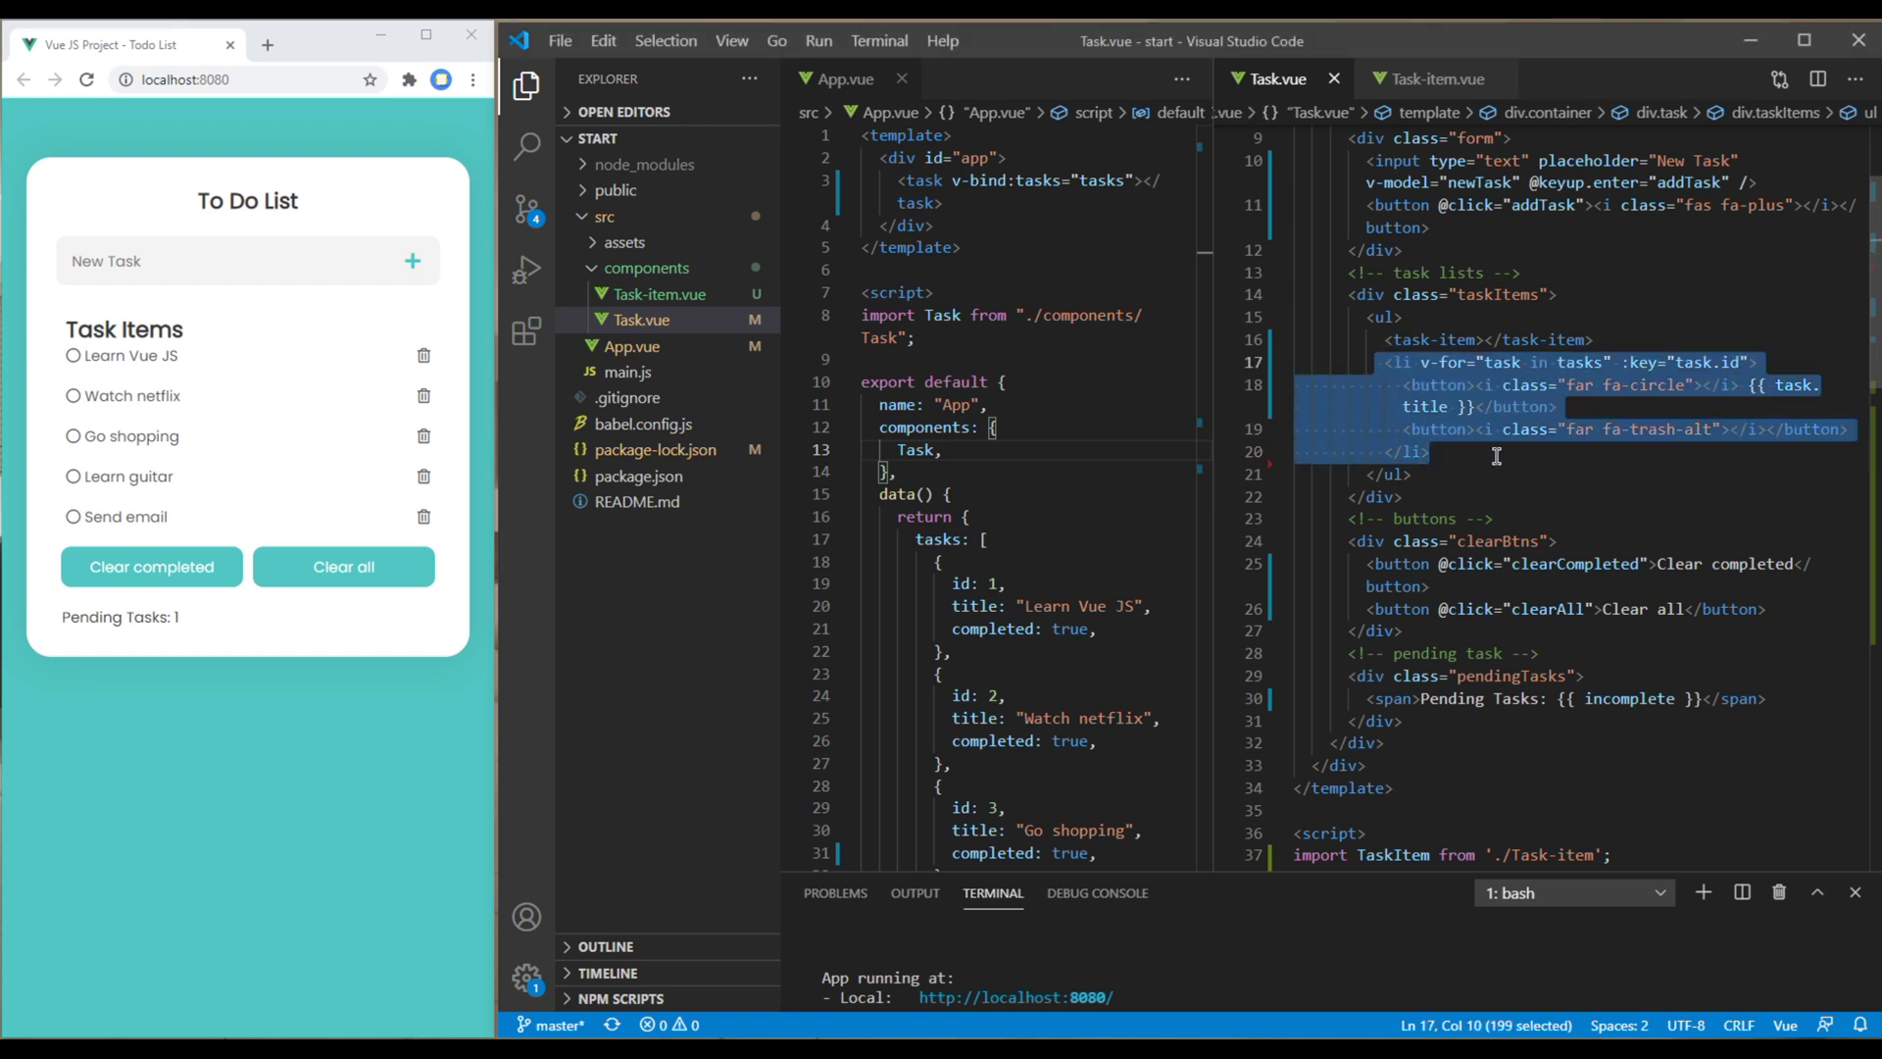
drag(1462, 455, 1383, 362)
key(ctrl+x)
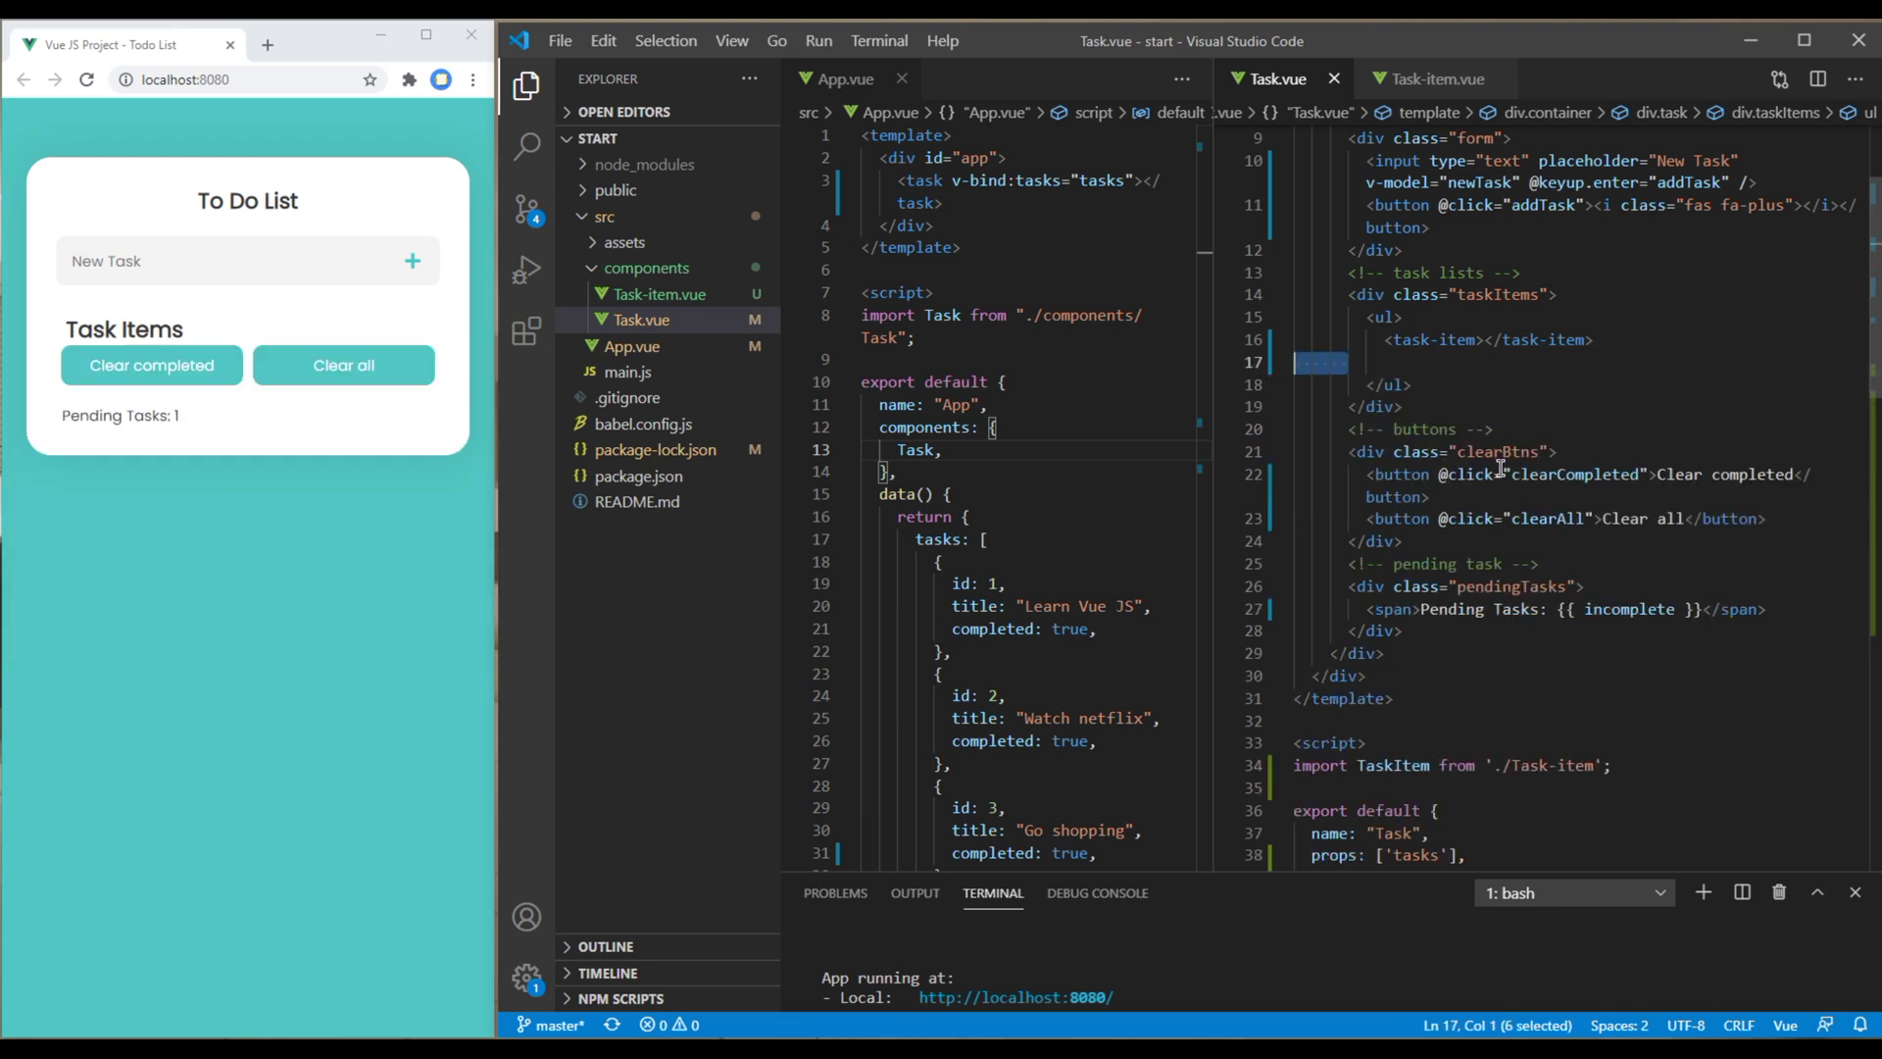
key(BackSpace)
key(BackSpace)
key(BackSpace)
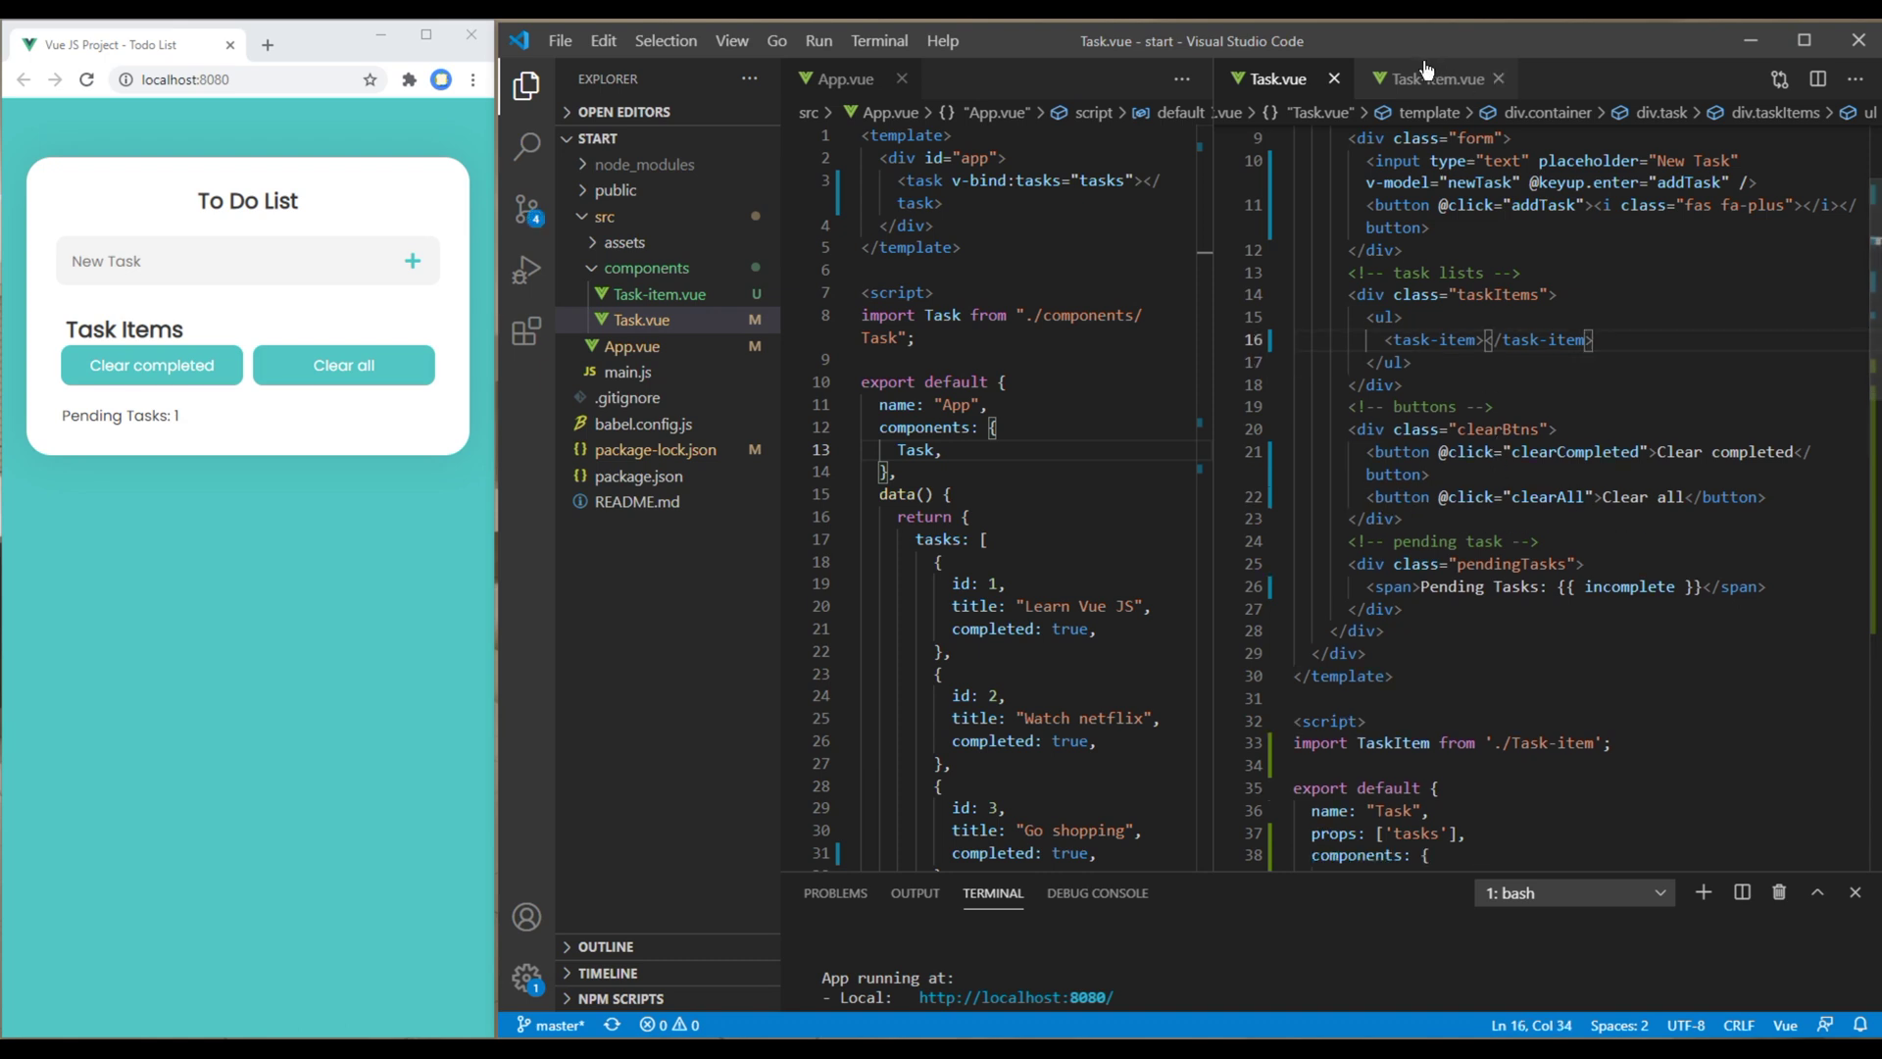
click(1467, 86)
drag(1487, 158, 1312, 157)
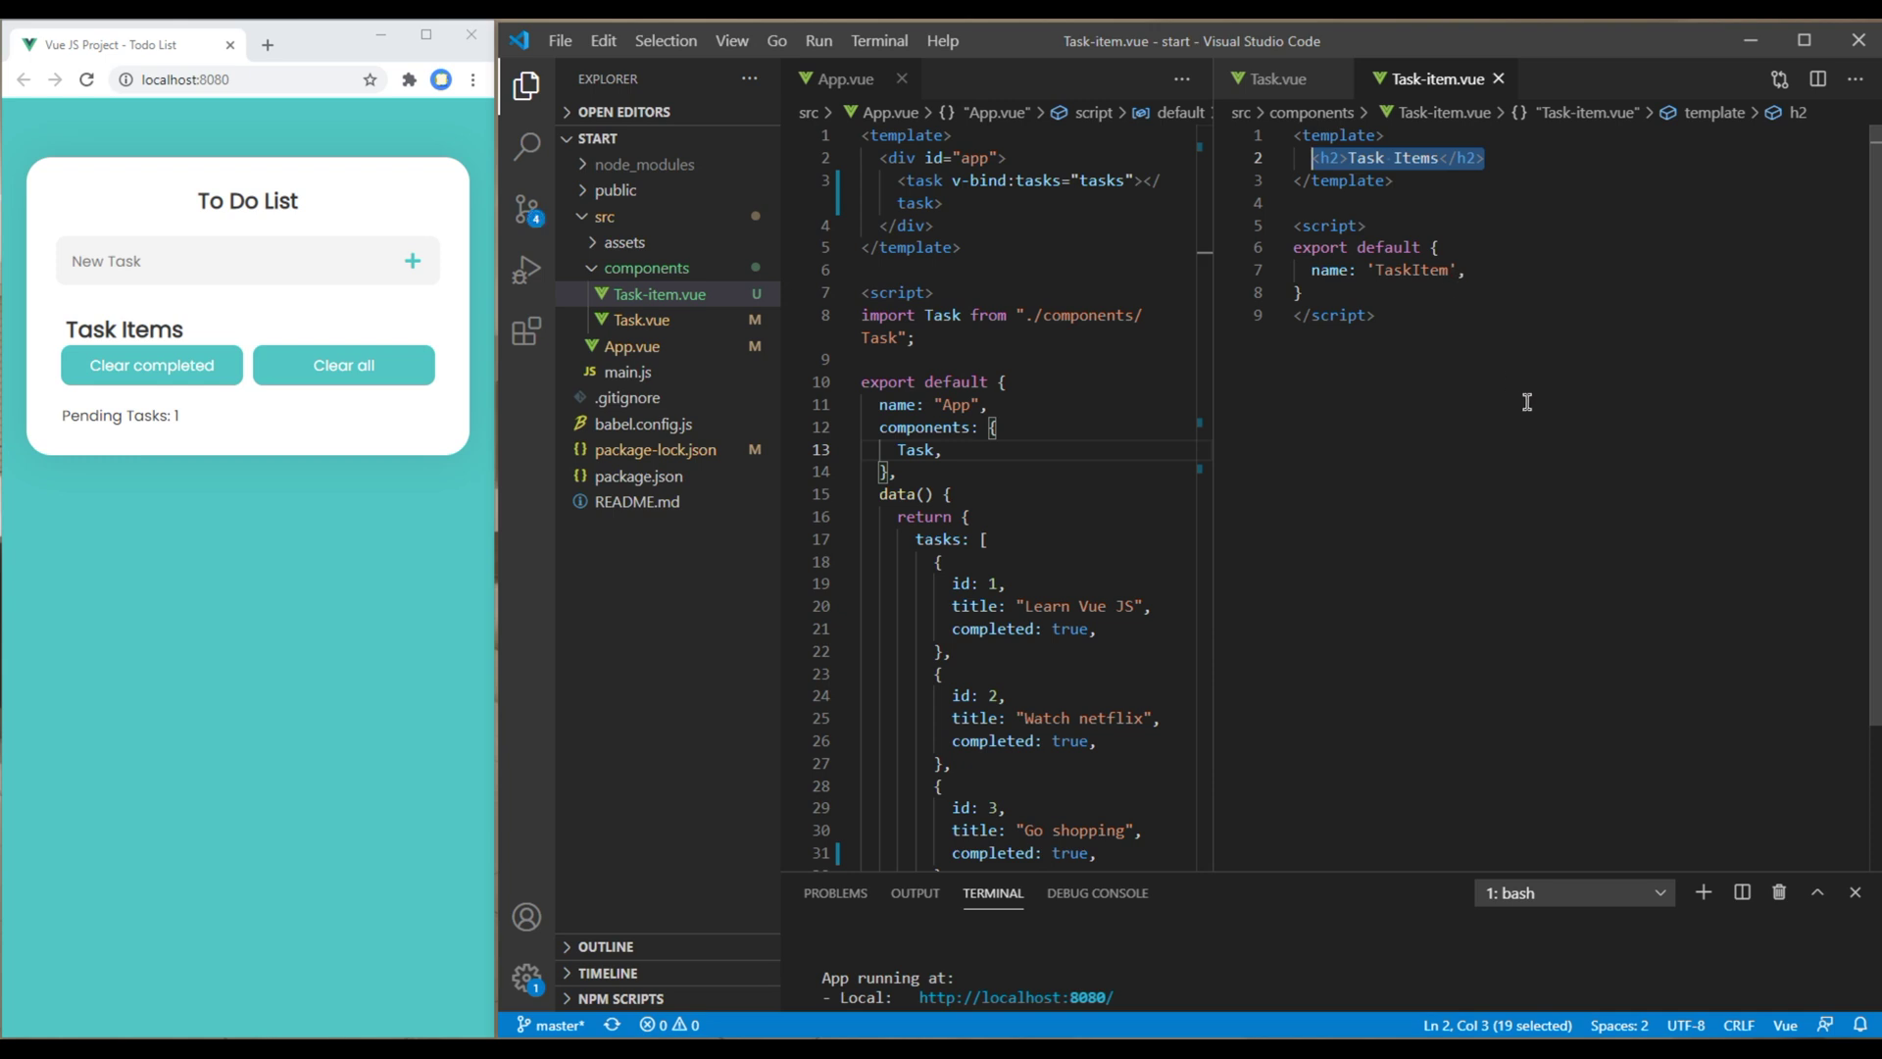
key(BackSpace)
key(ctrl+v)
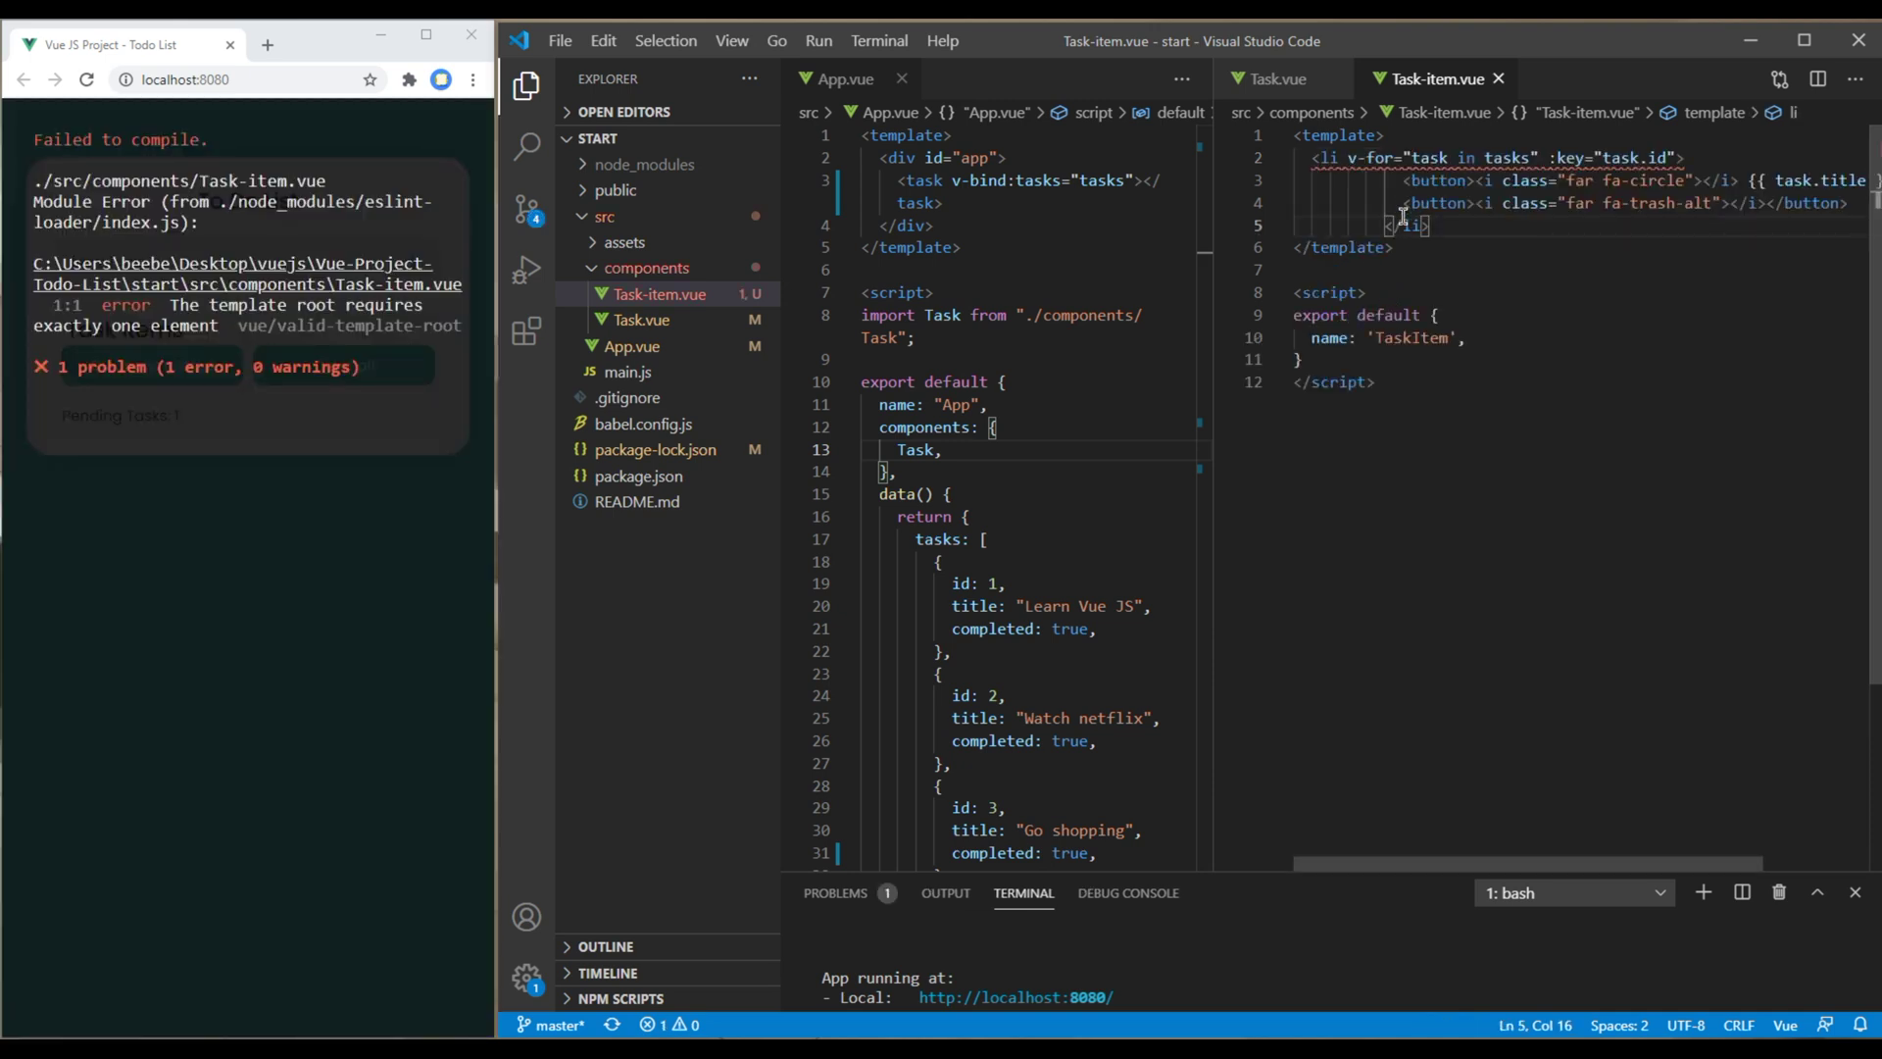
- Outdent the button lines and cut the v-for and :key attributes off the li
drag(1429, 225, 1409, 181)
key(shift+Tab)
key(shift+Tab)
key(shift+Tab)
key(shift+Tab)
click(1450, 242)
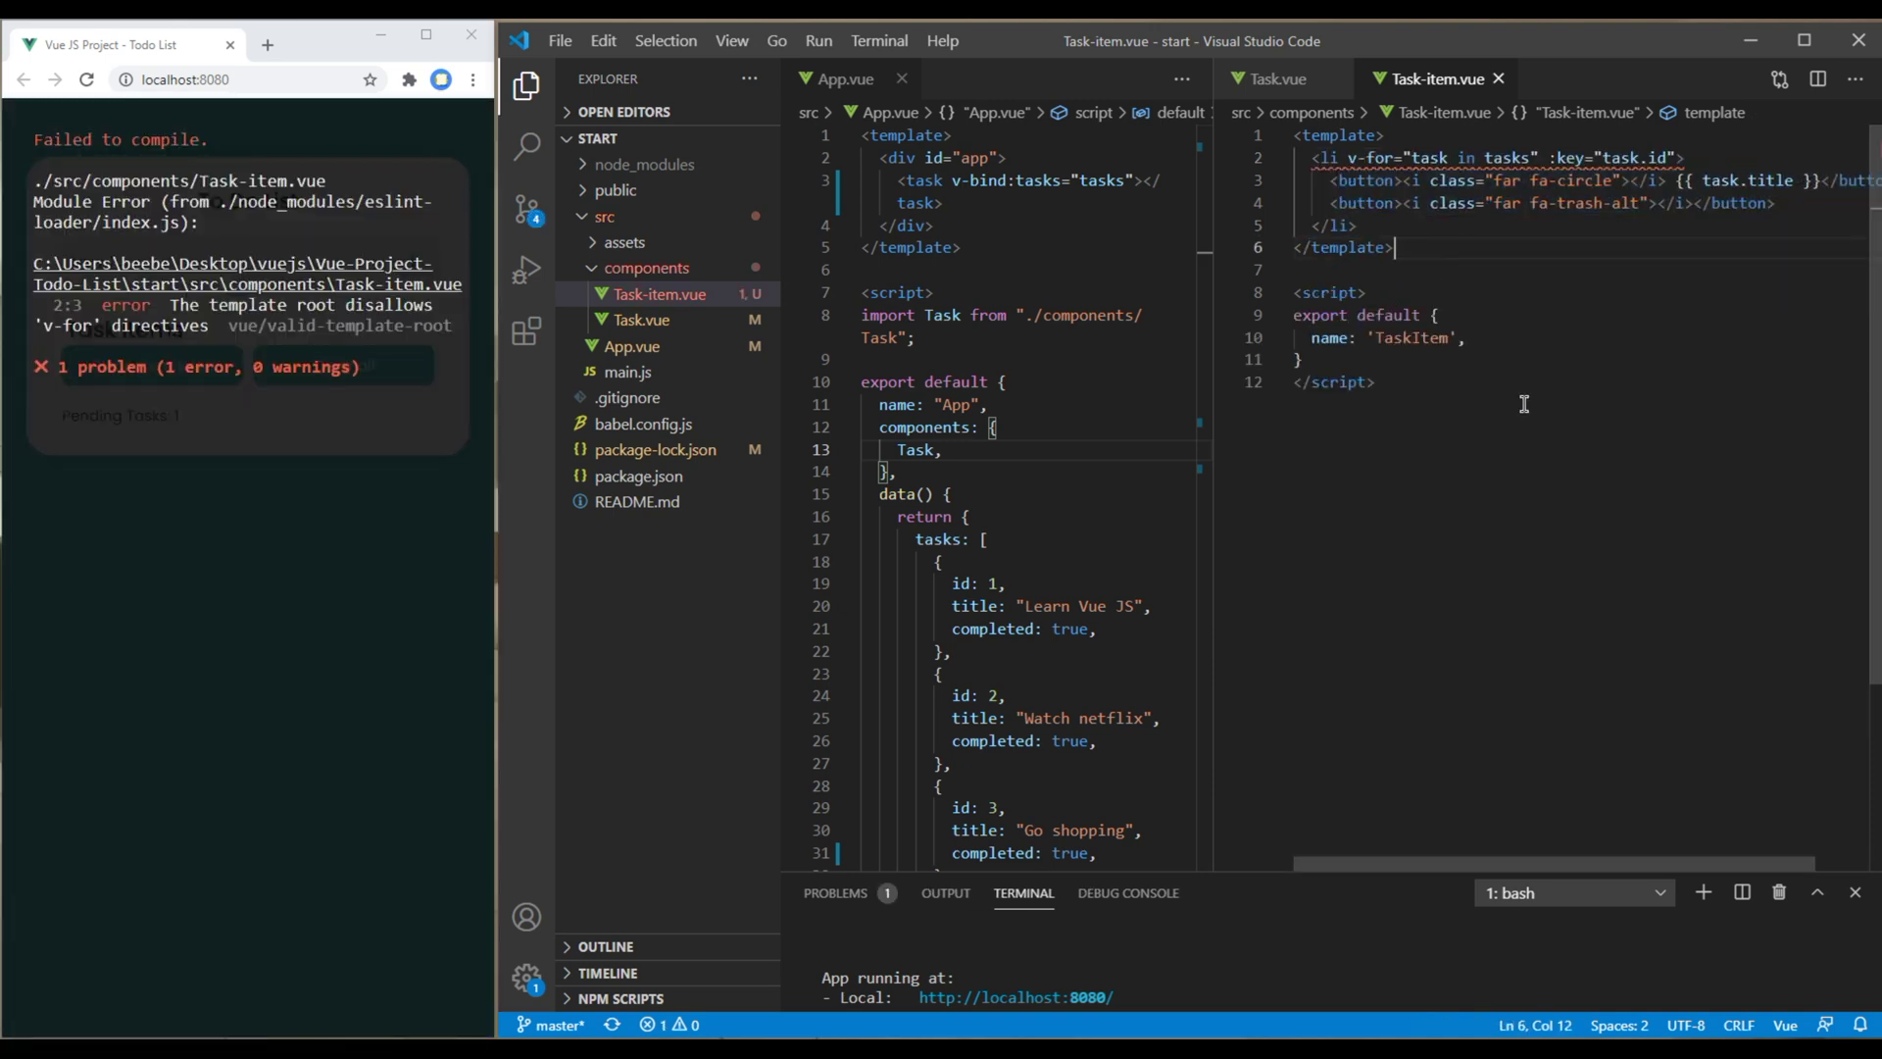
key(ctrl+End)
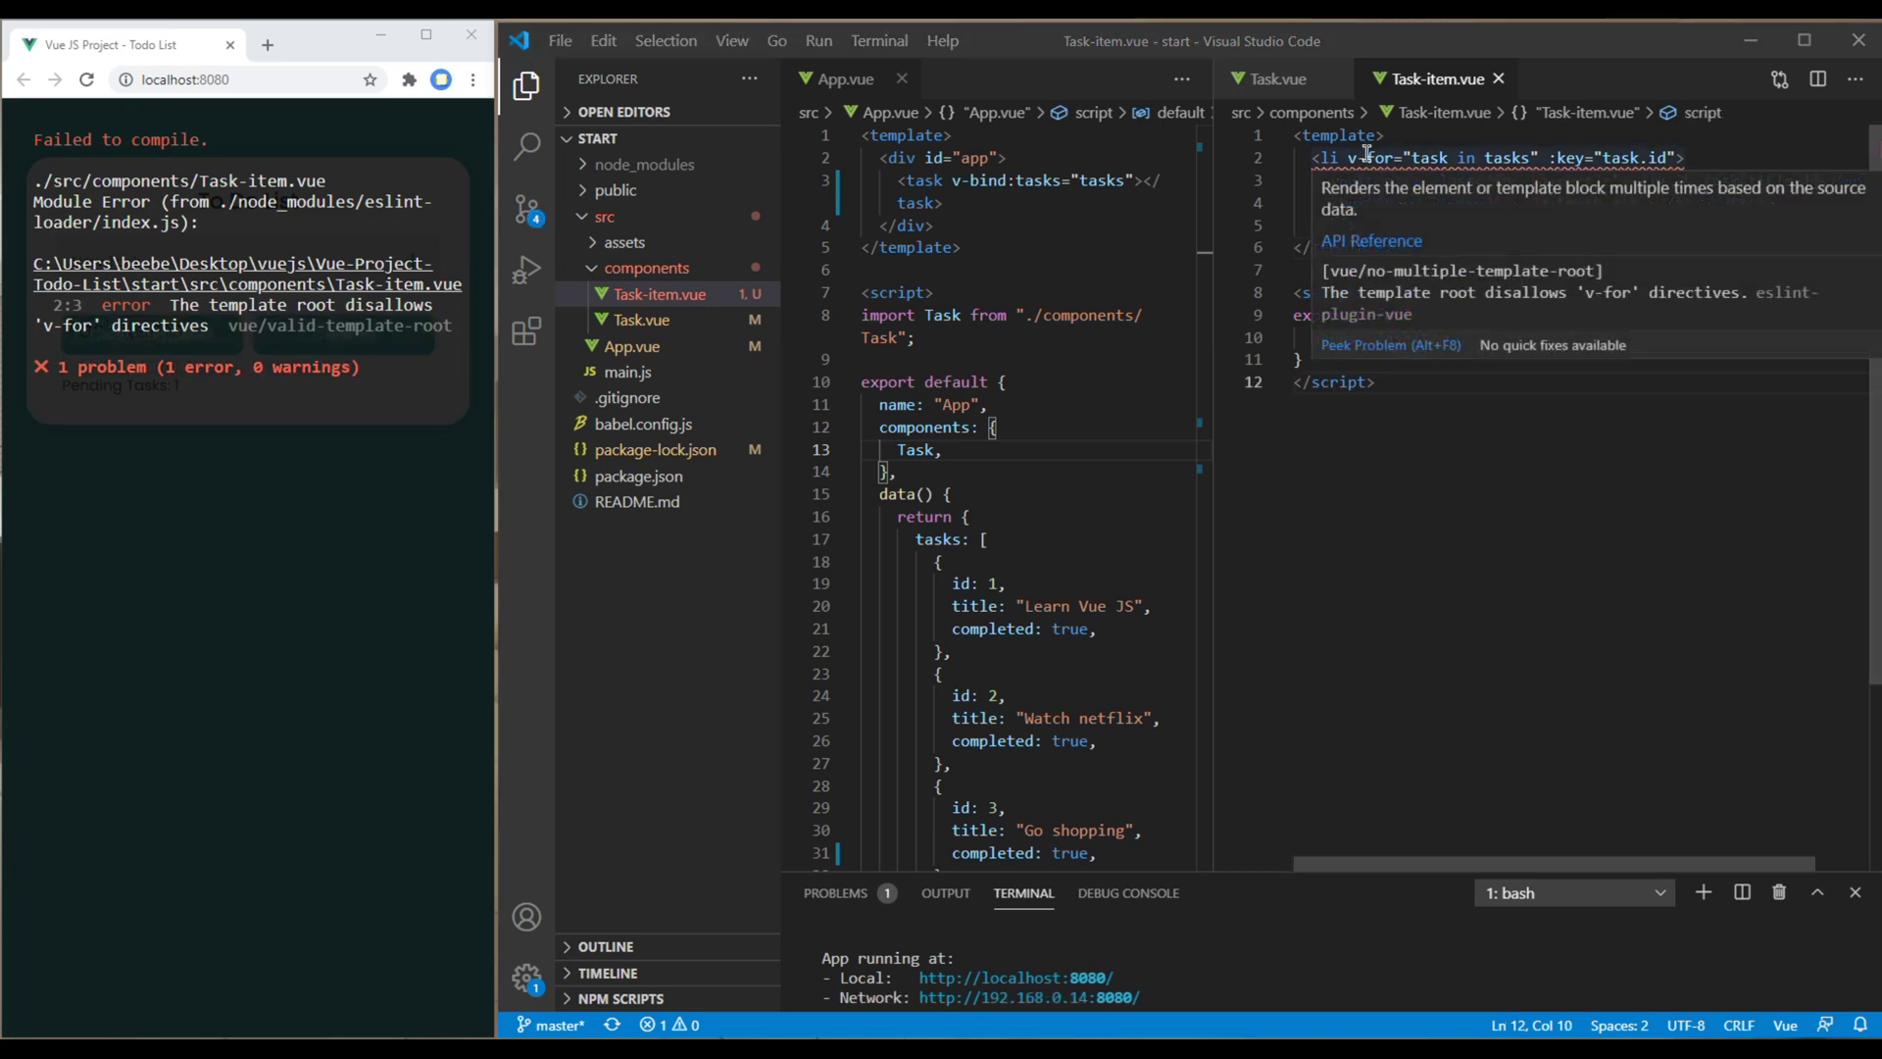
drag(1349, 158, 1673, 156)
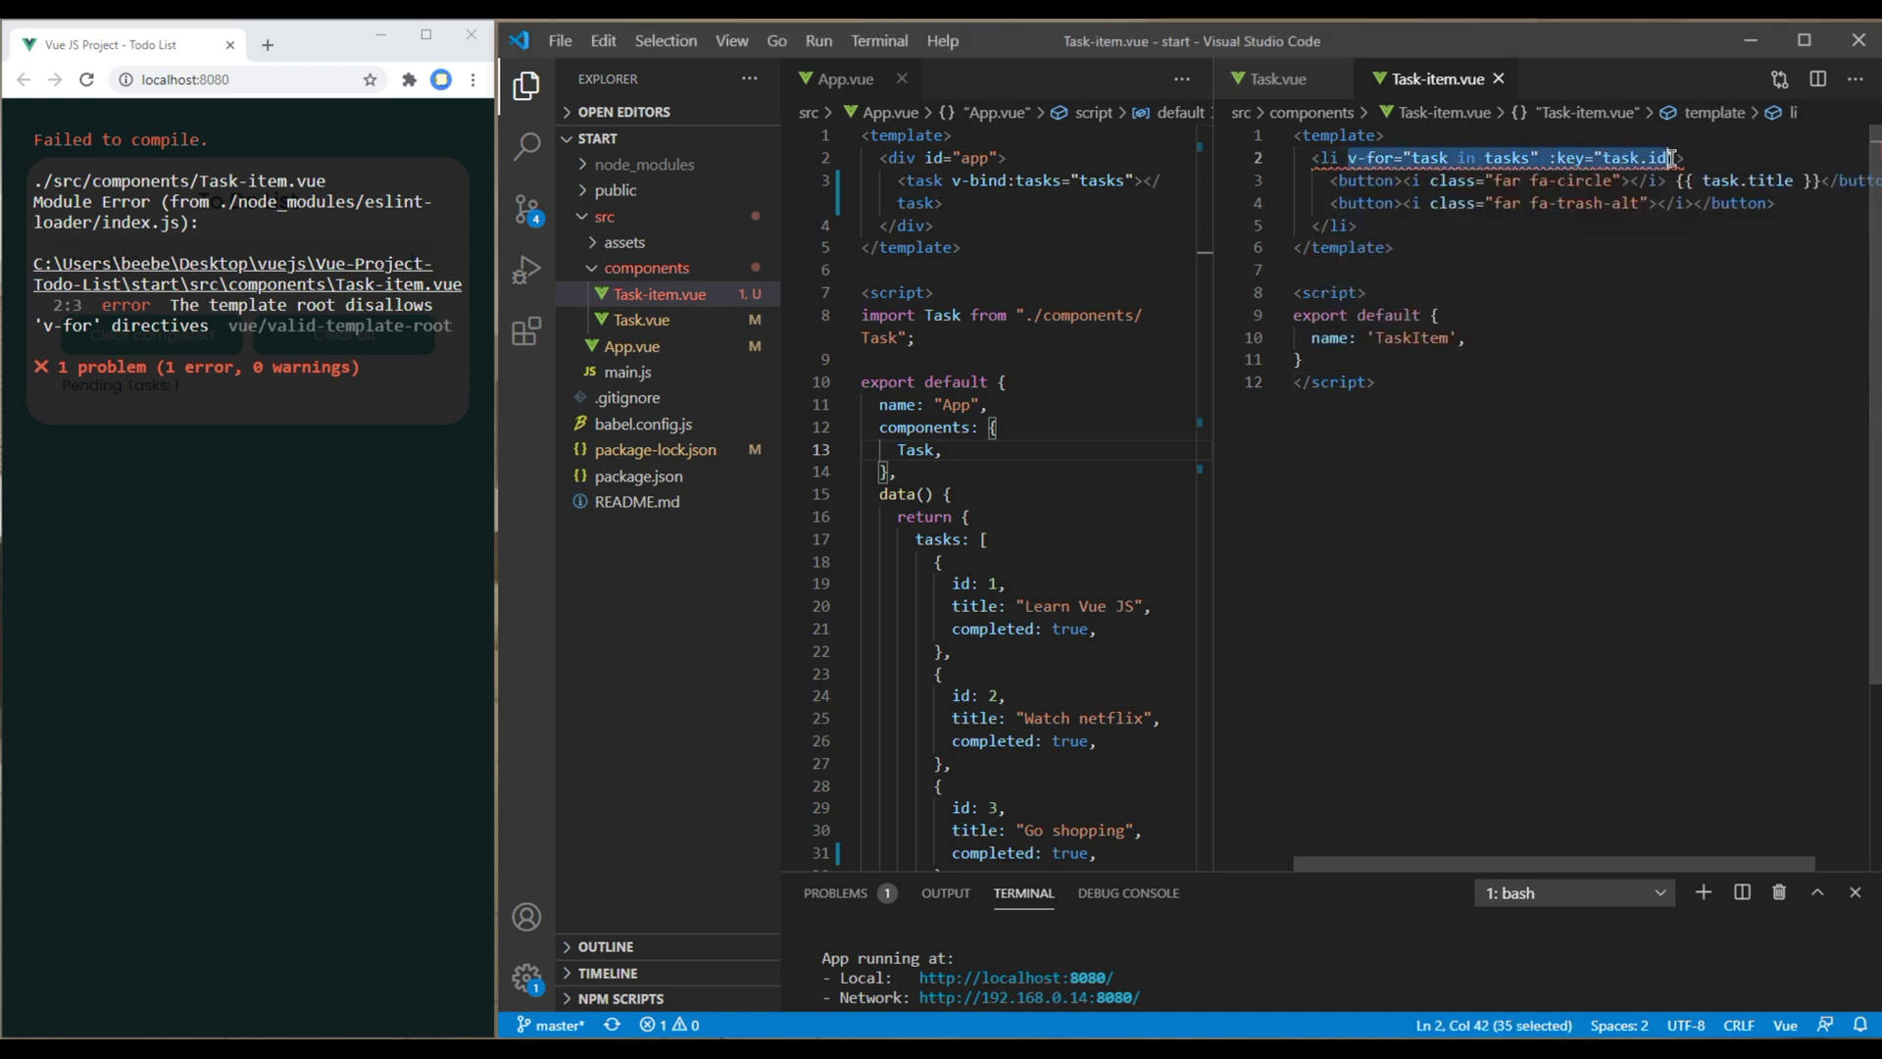
key(ctrl+x)
key(BackSpace)
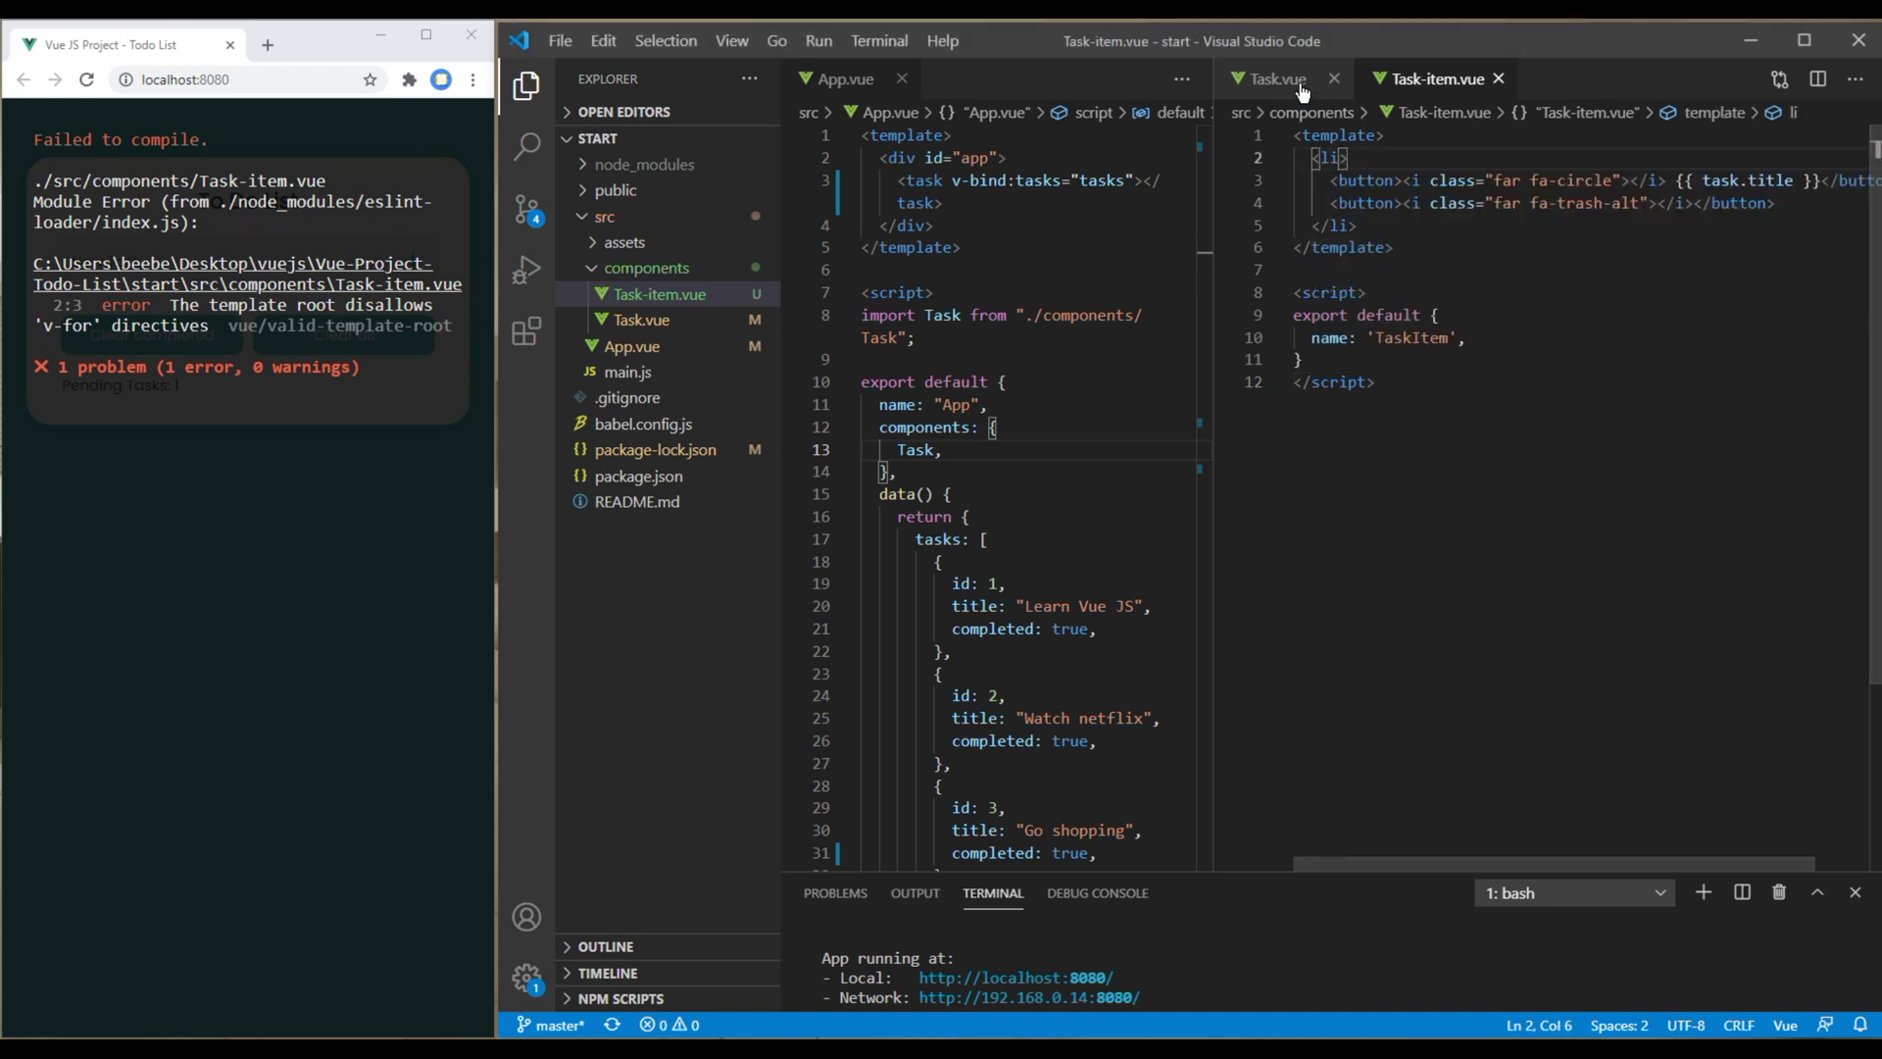
click(1301, 93)
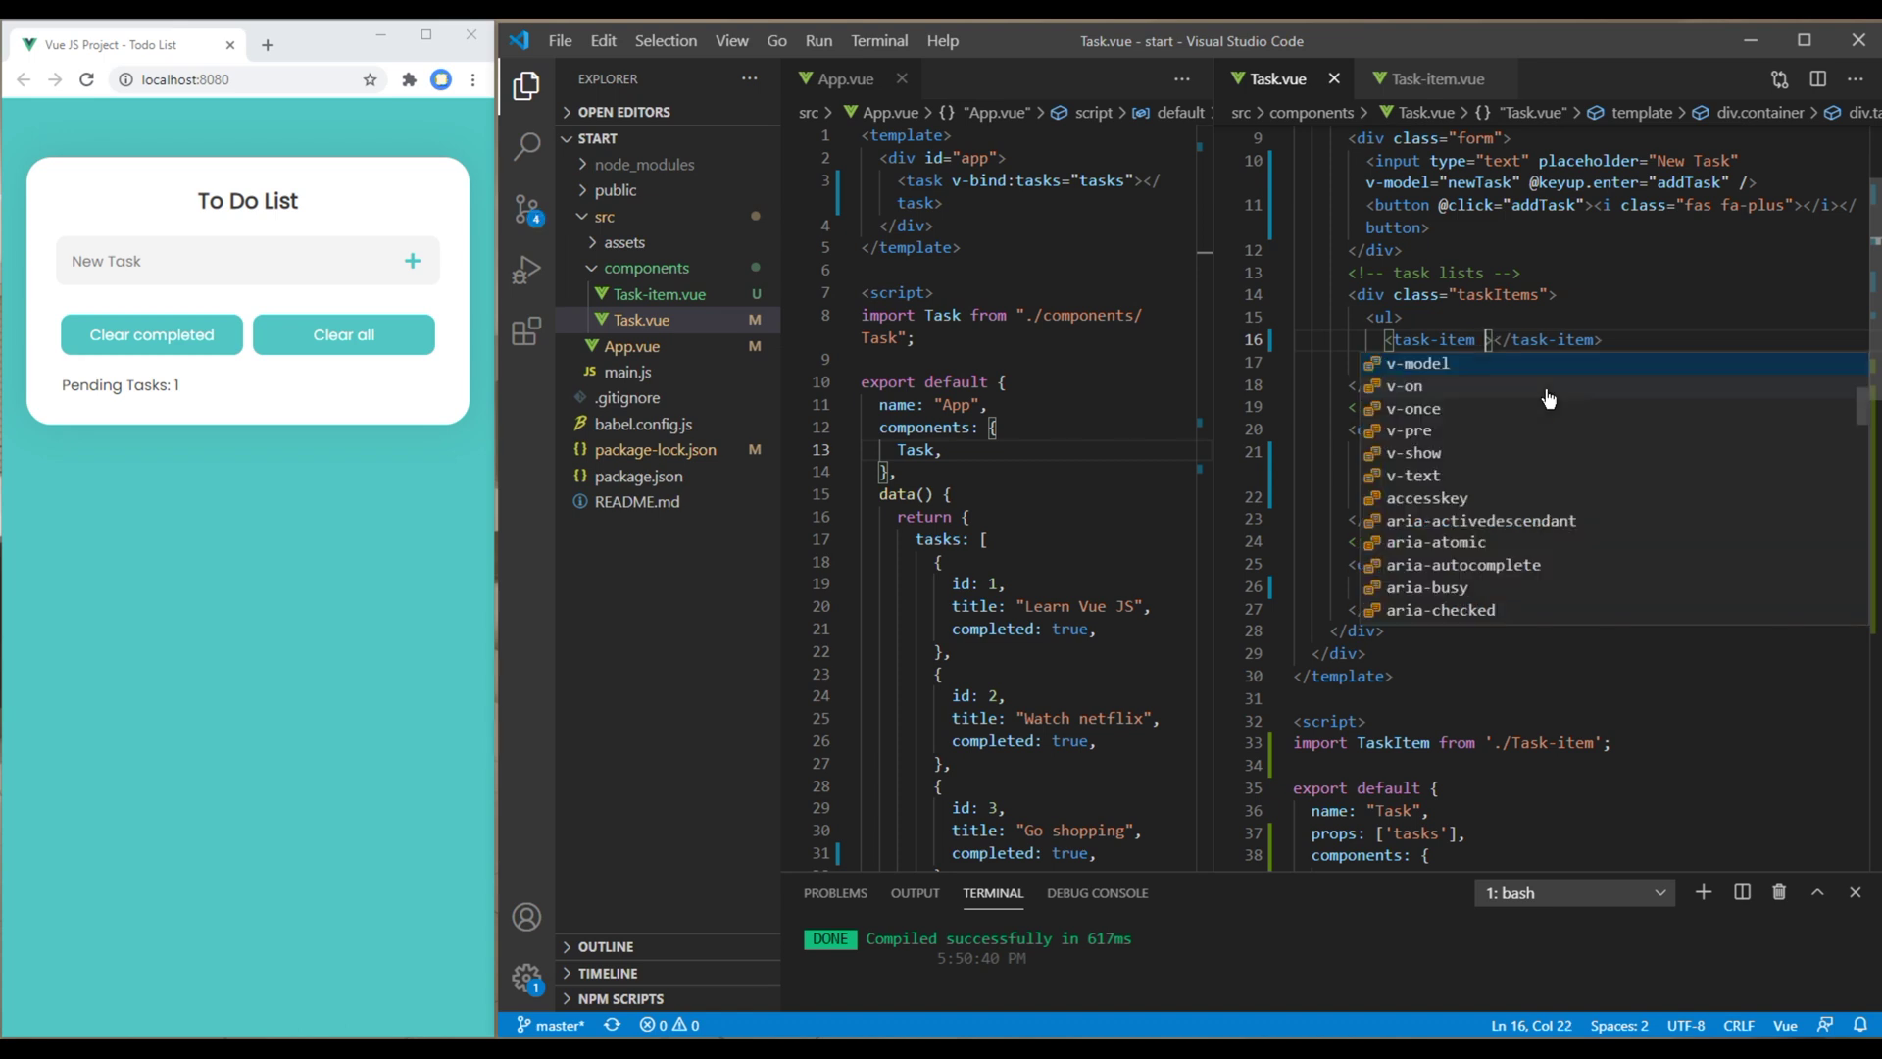
- Paste the v-for over tasks and :key="task.id" attributes onto the task-item element
key(ctrl+v)
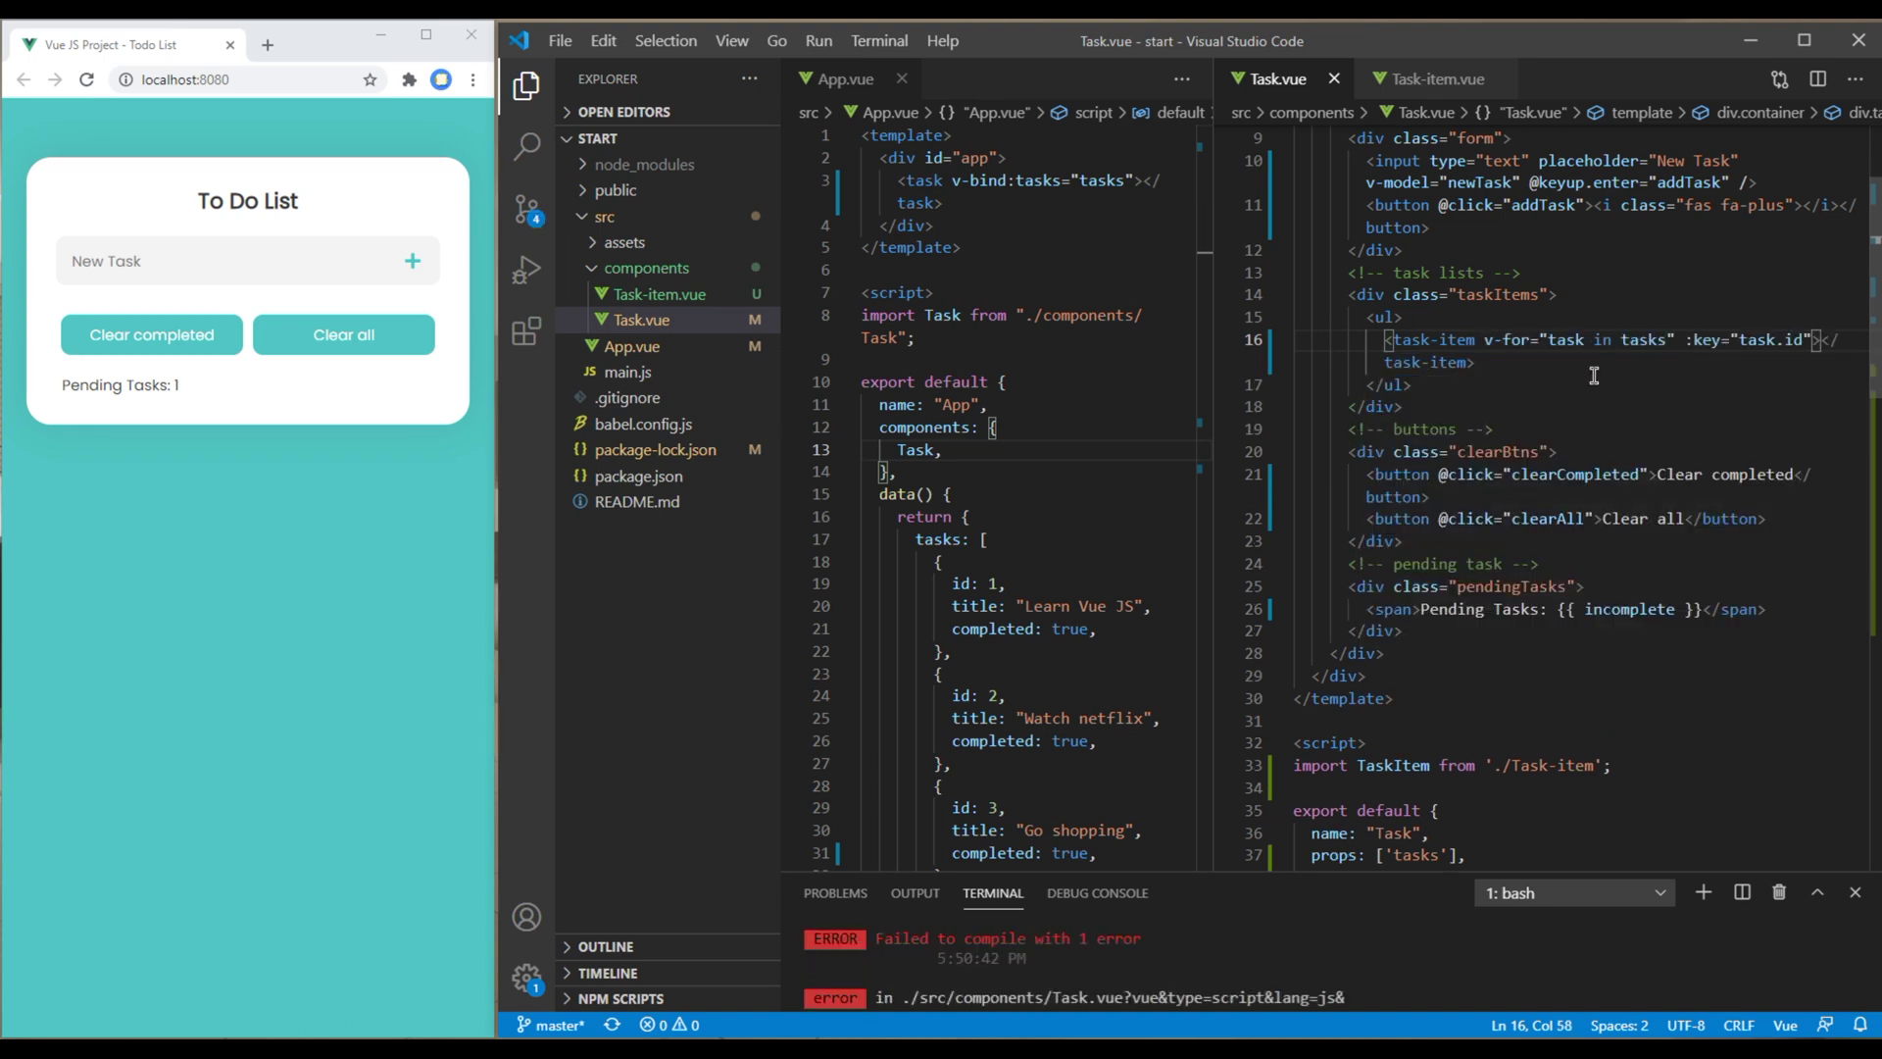
key(Down)
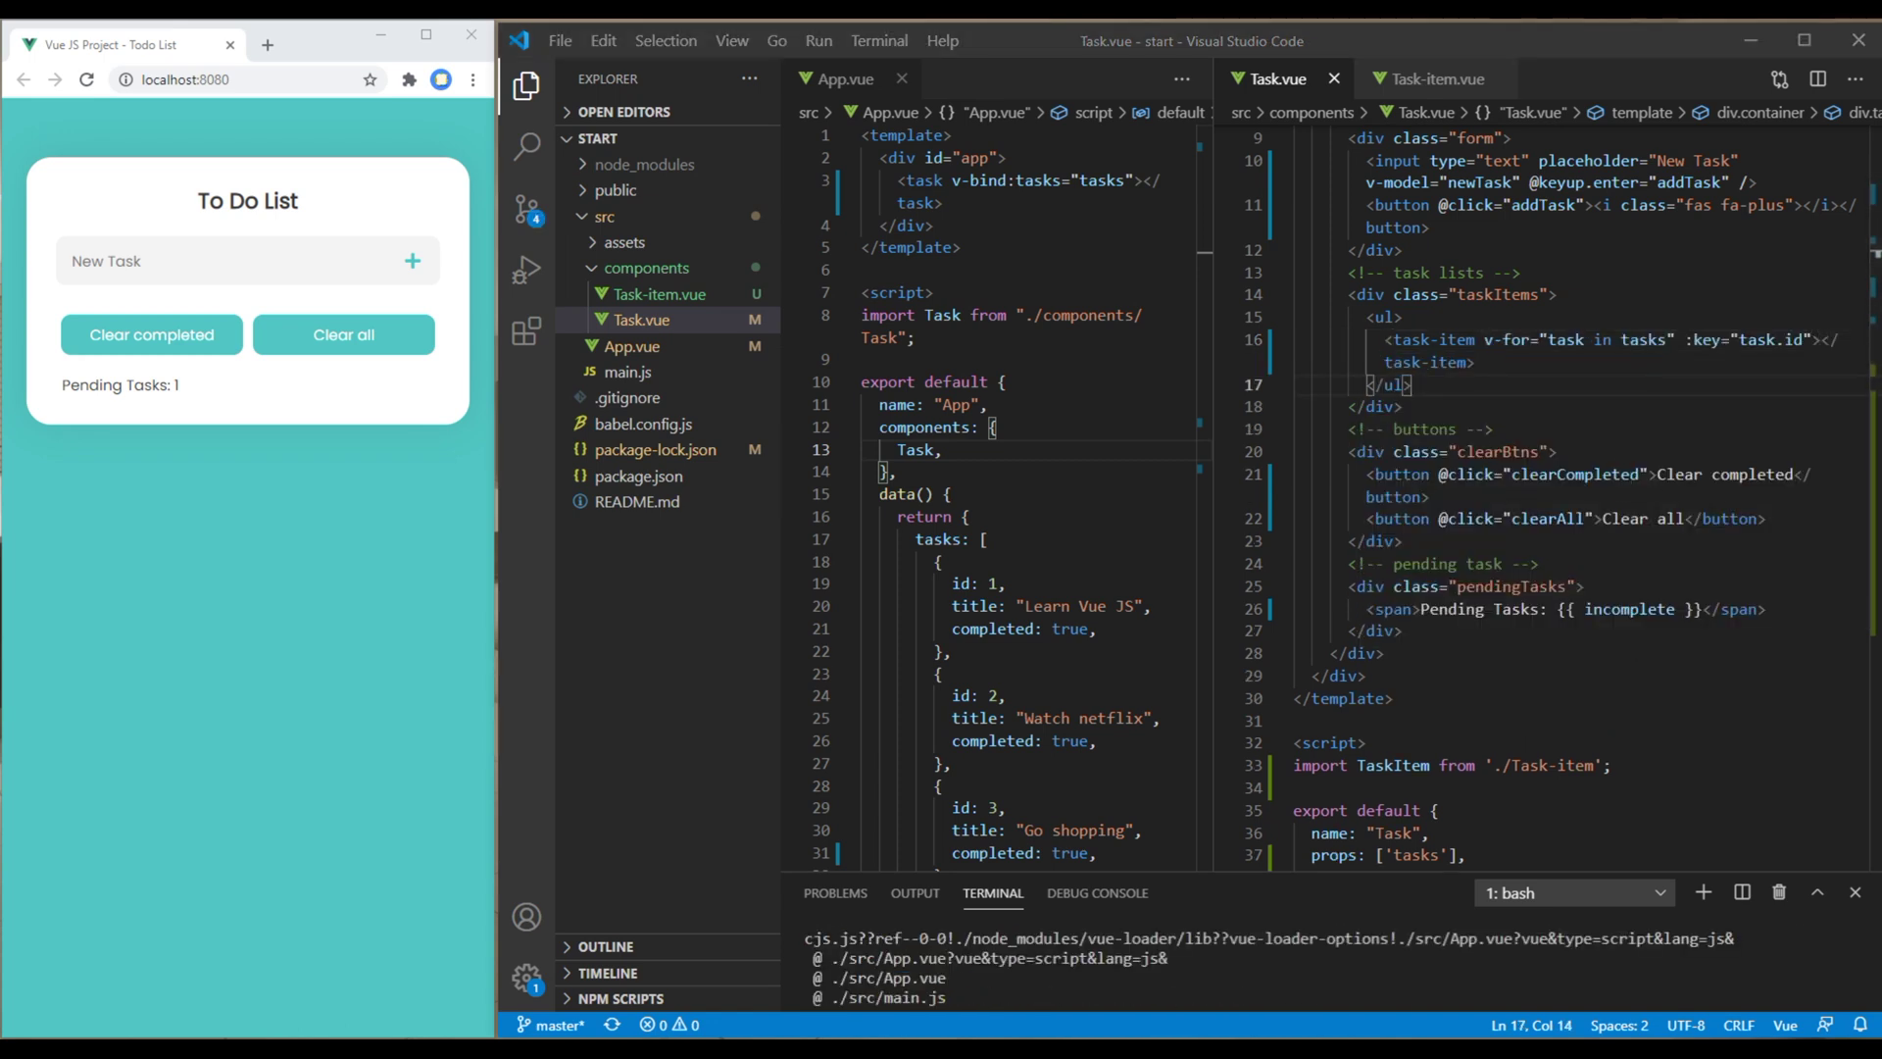
key(Up)
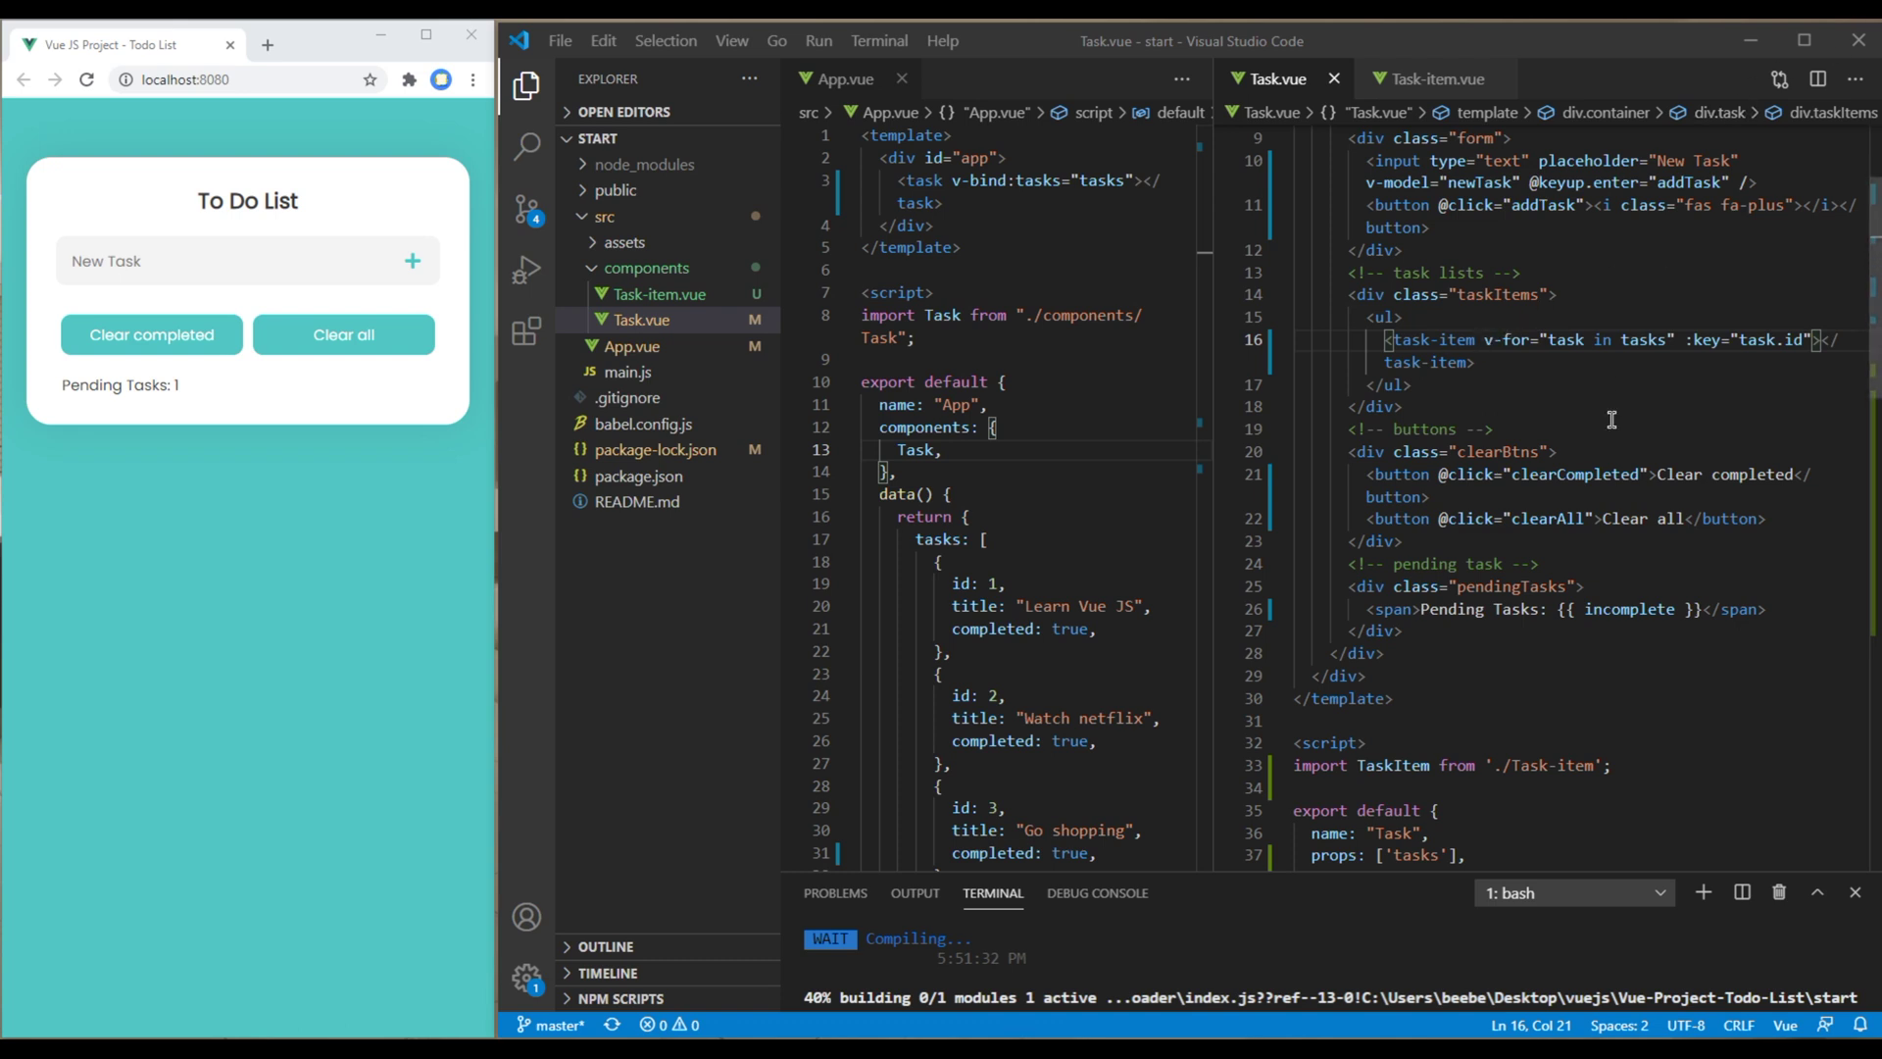
text(v)
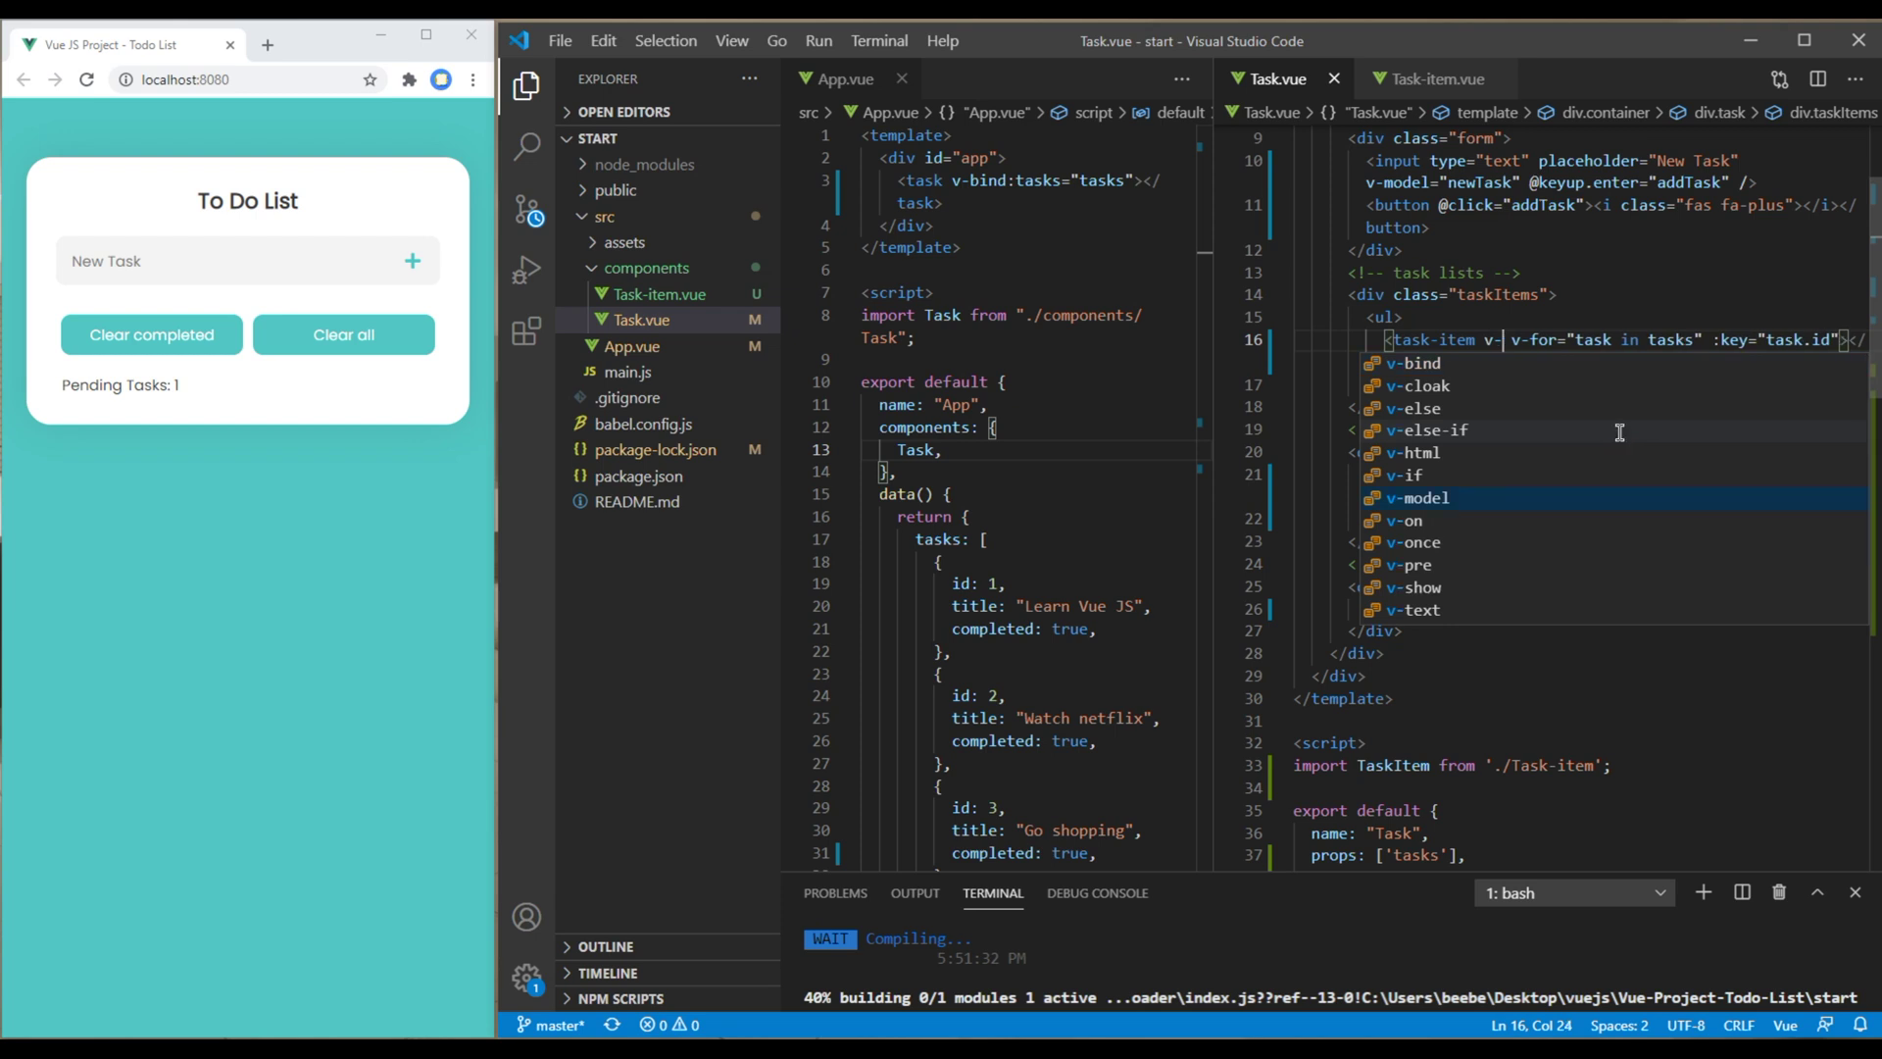
text(-bind:)
text(task)
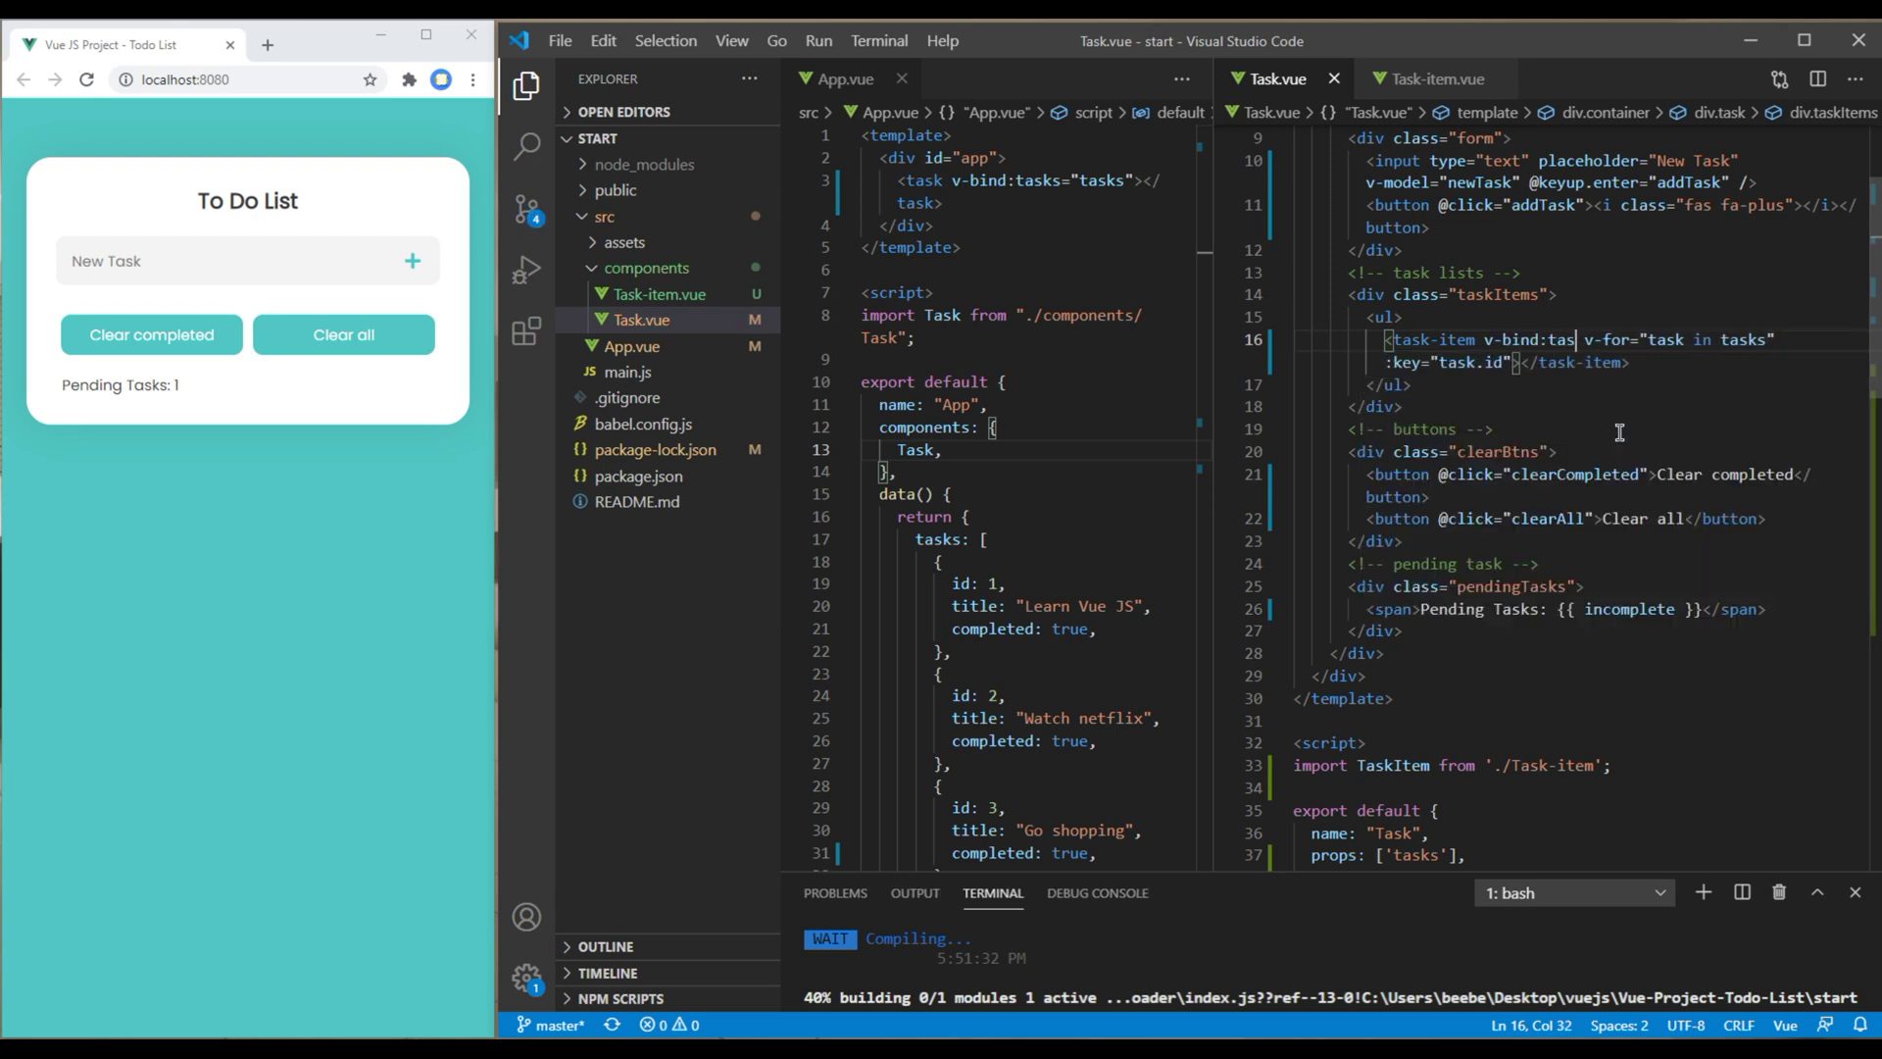
text(="task)
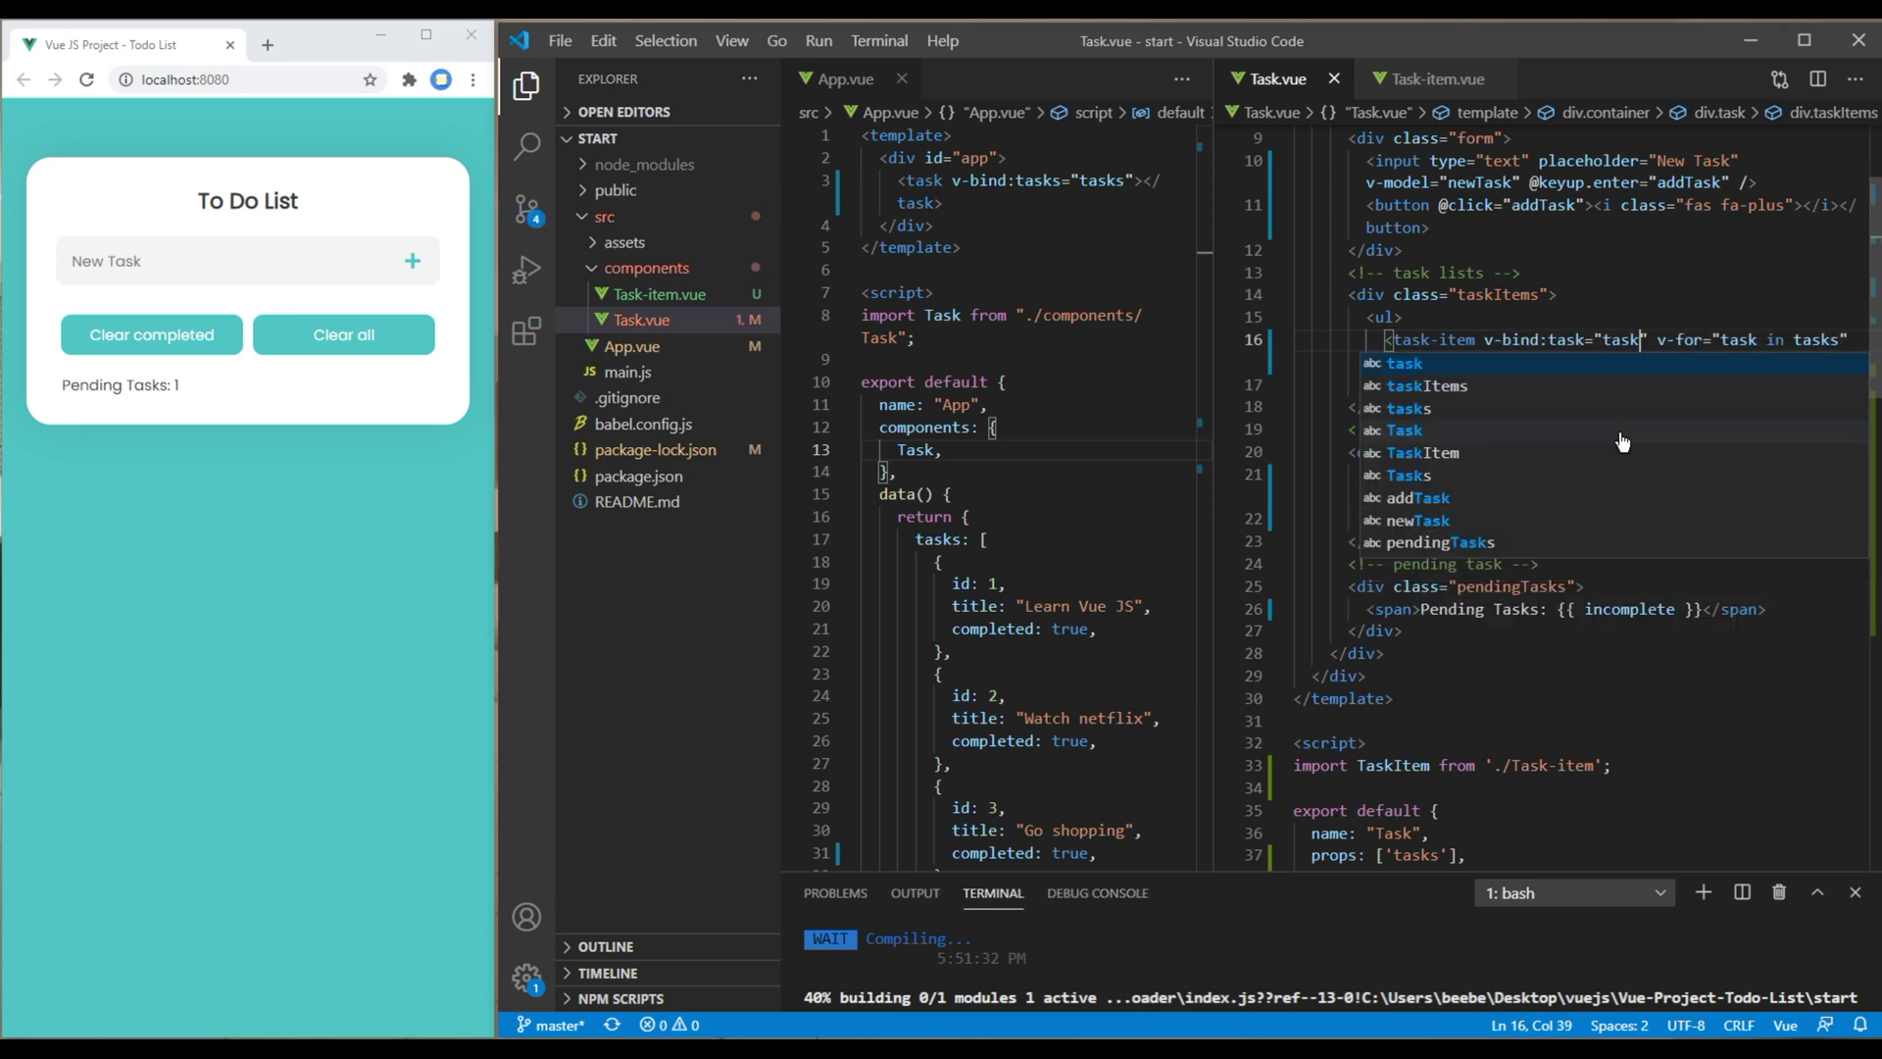
- Select the "task" value in the new v-bind:task="task" binding
double_click(1618, 339)
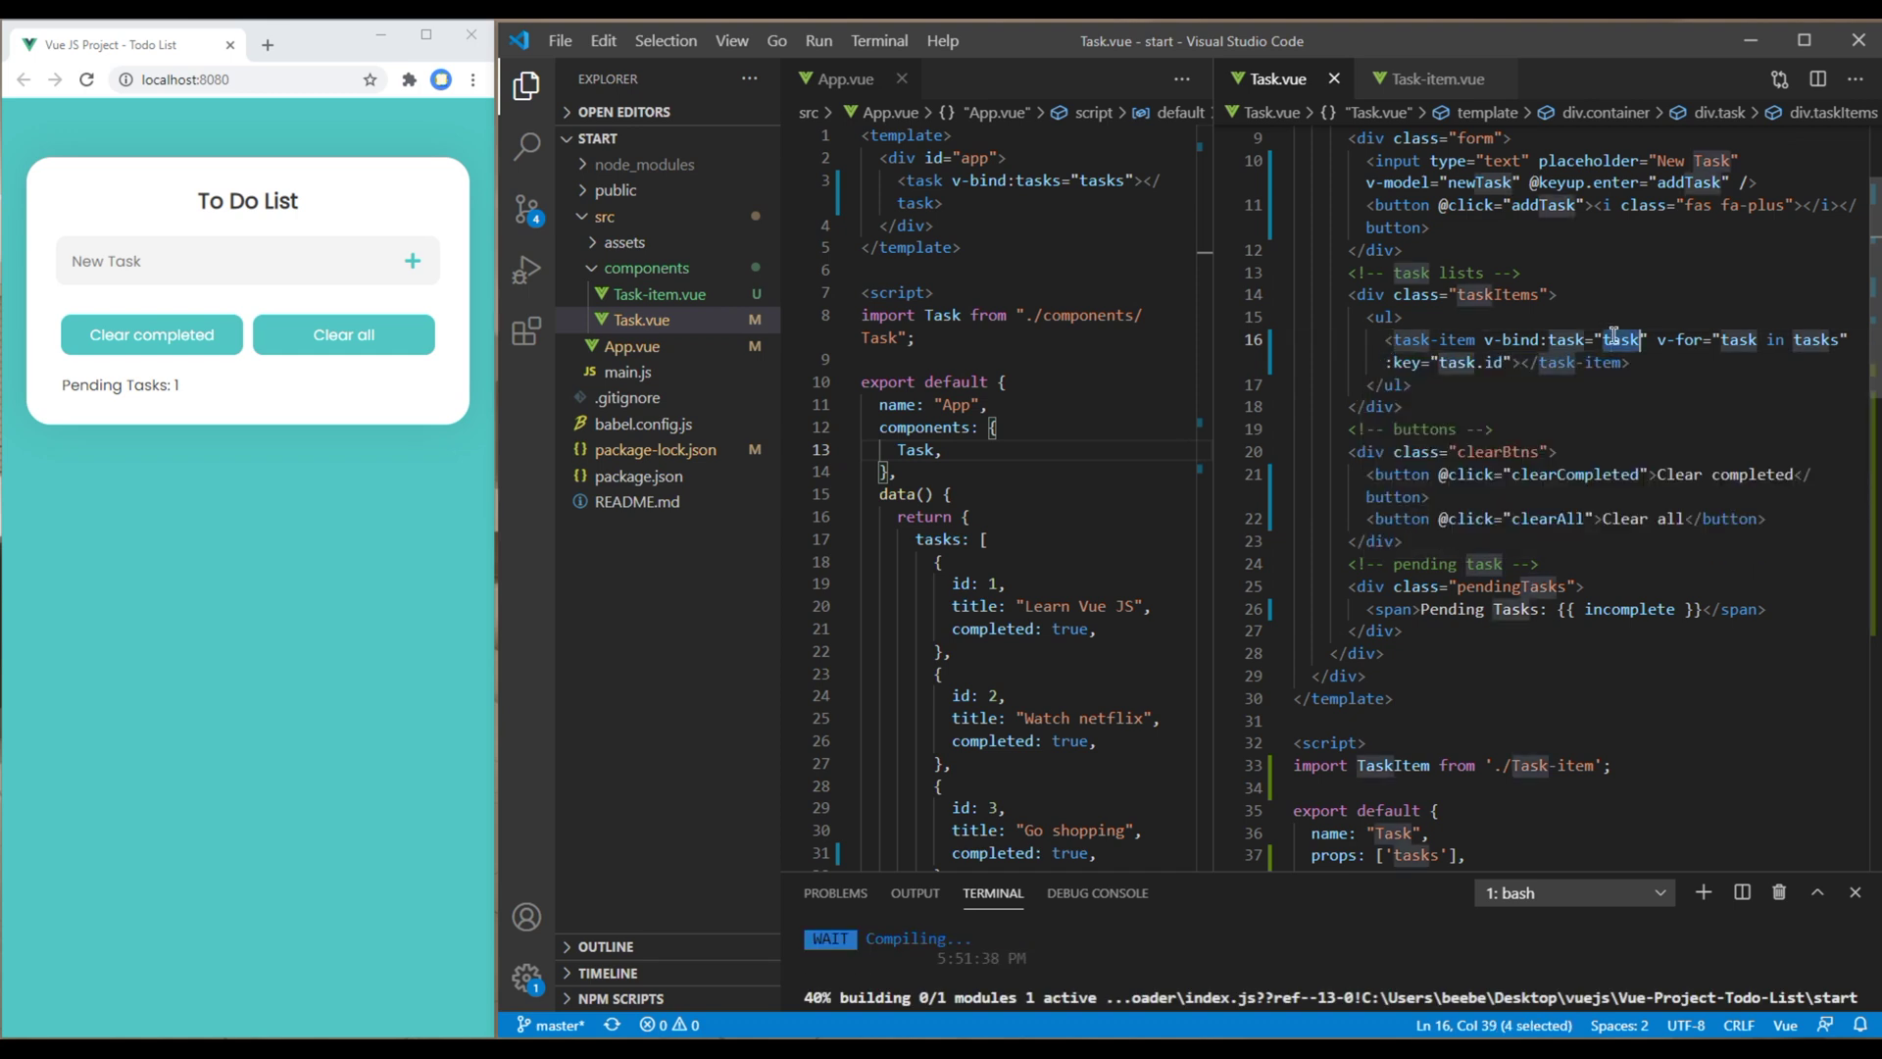
- Declare props: ['task'] below the name line in Task-item.vue, then view the app
click(1376, 82)
click(1478, 340)
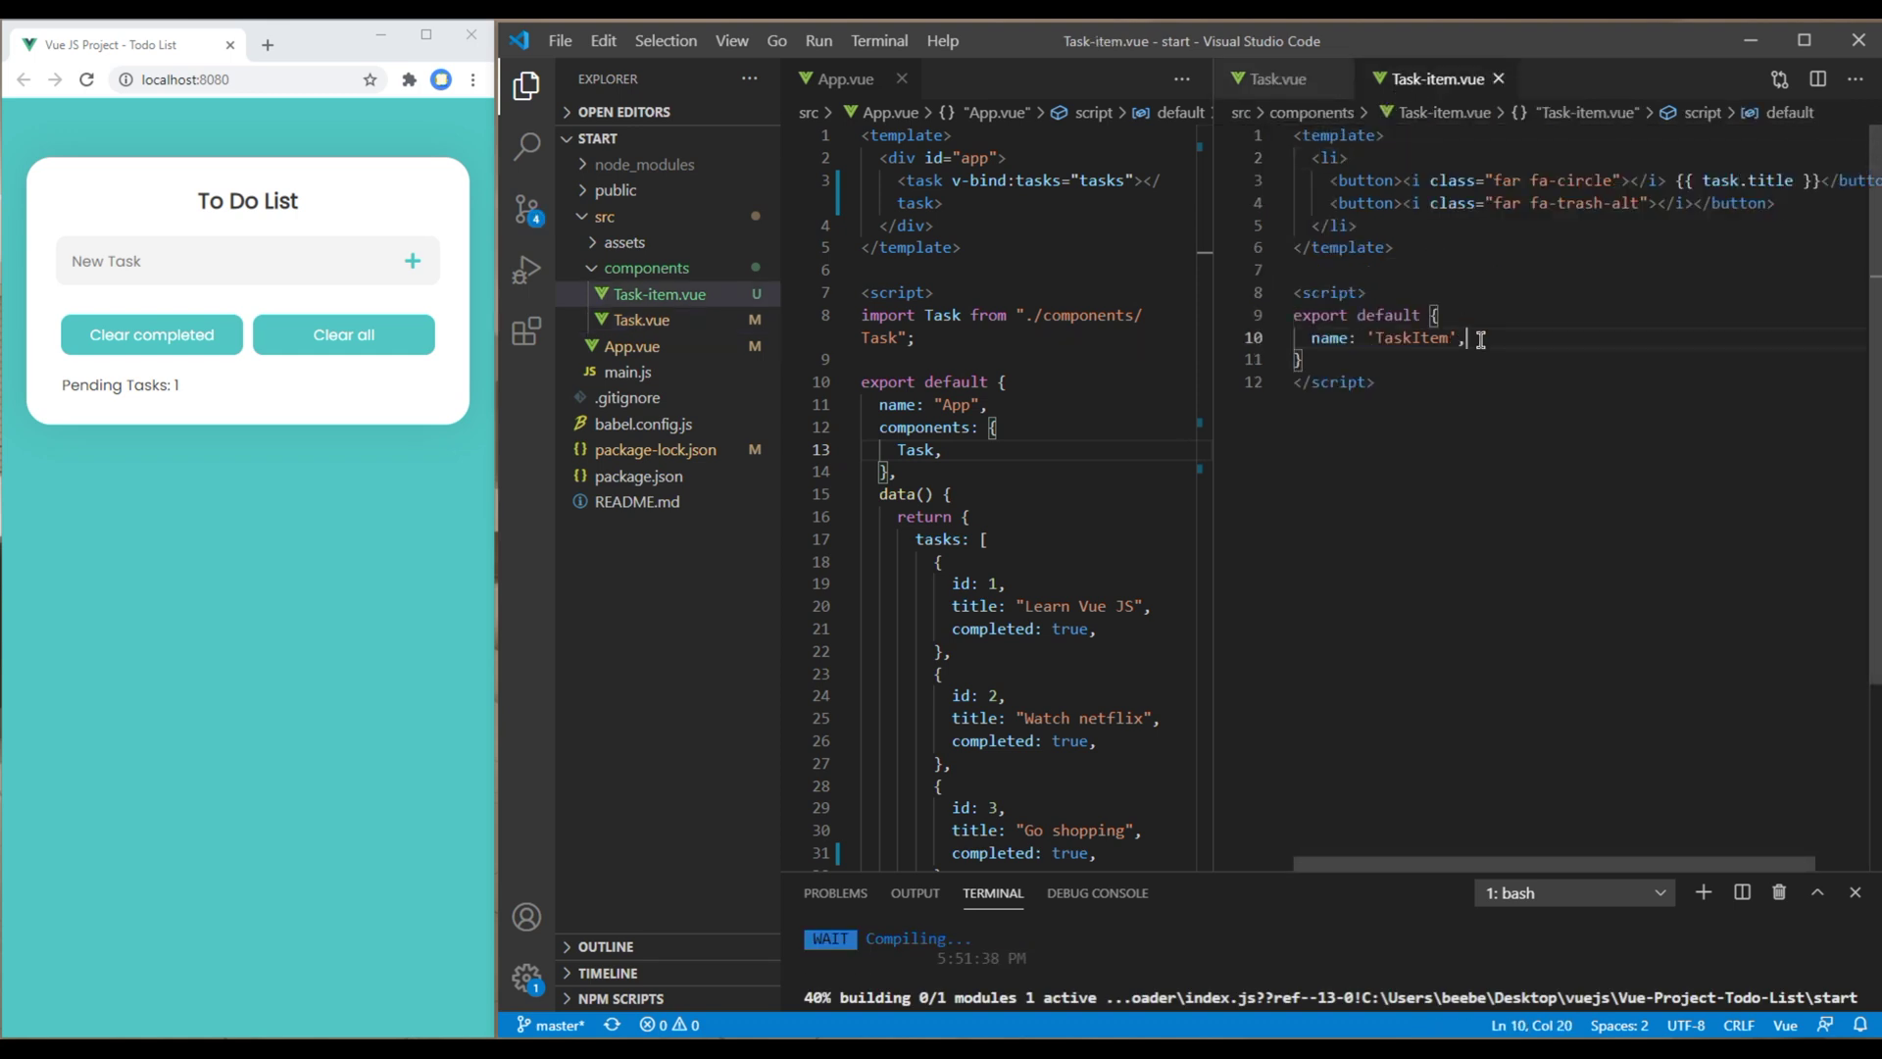
key(Return)
text(prop)
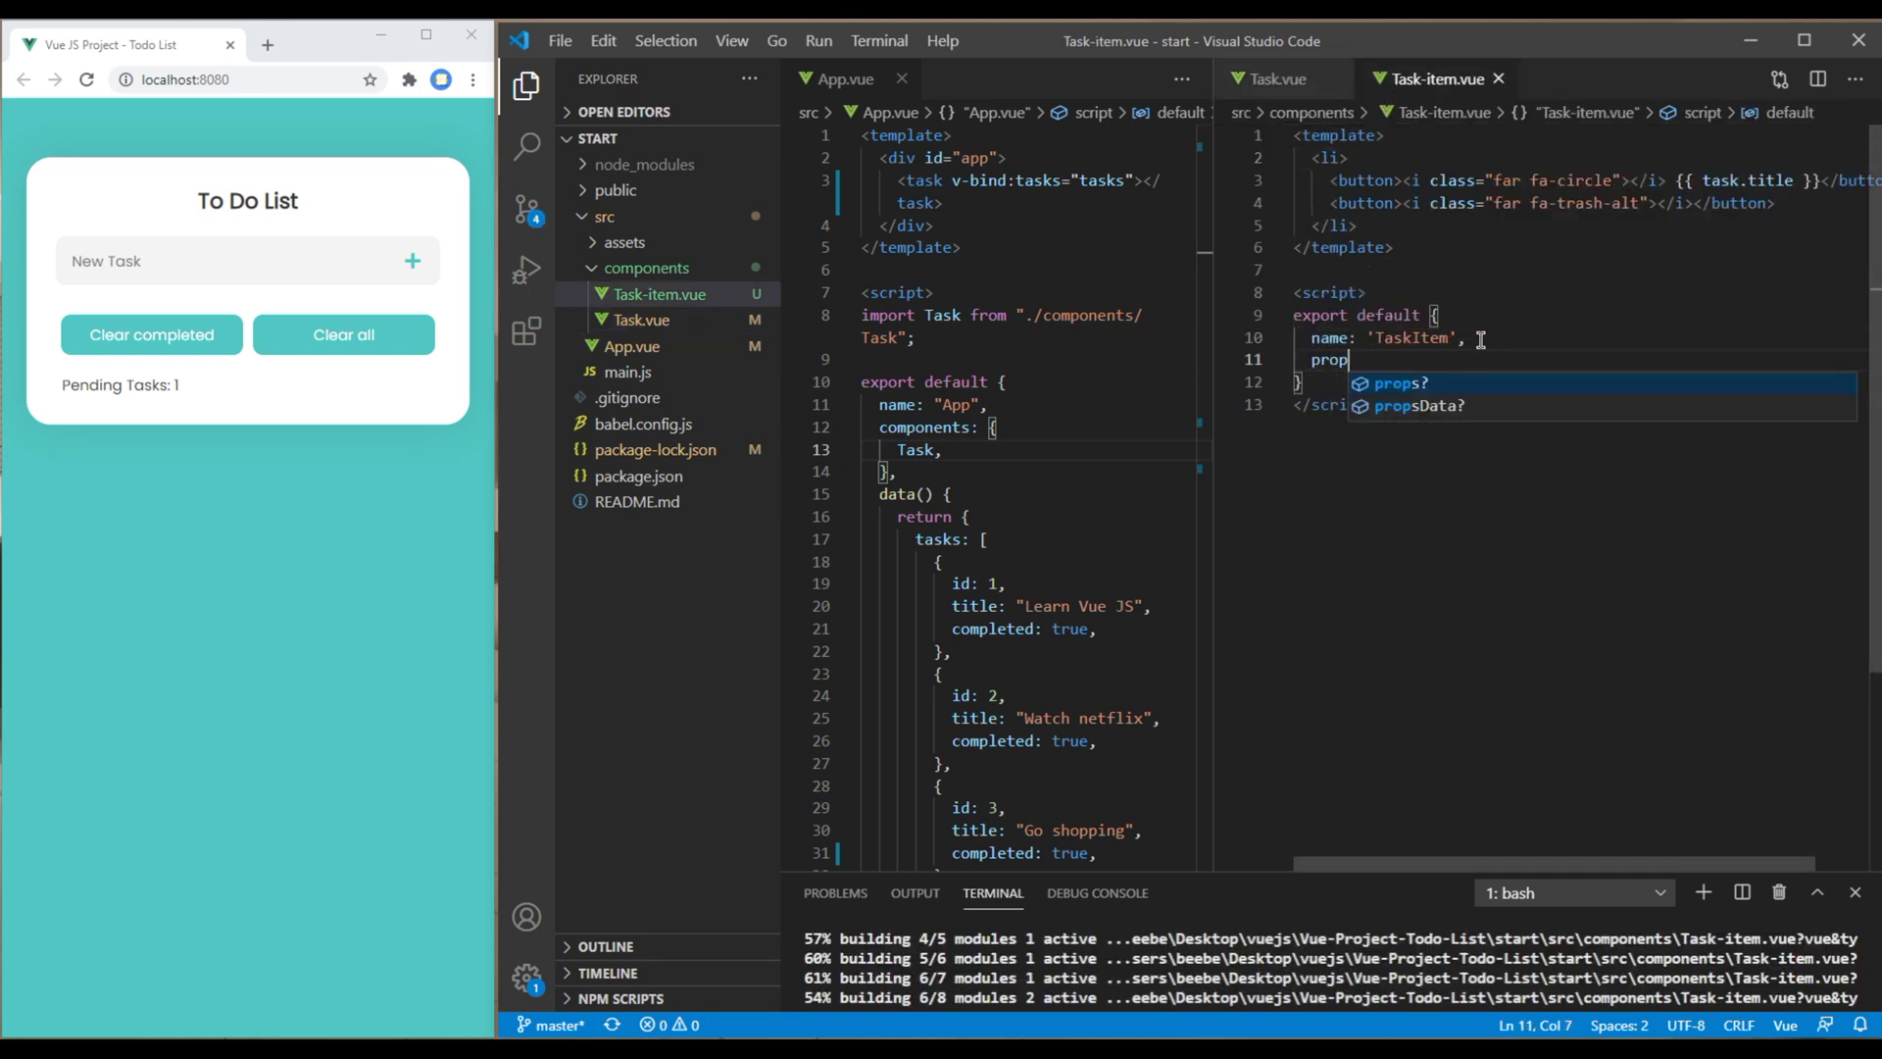
text(s: [],)
key(Left)
key(Left)
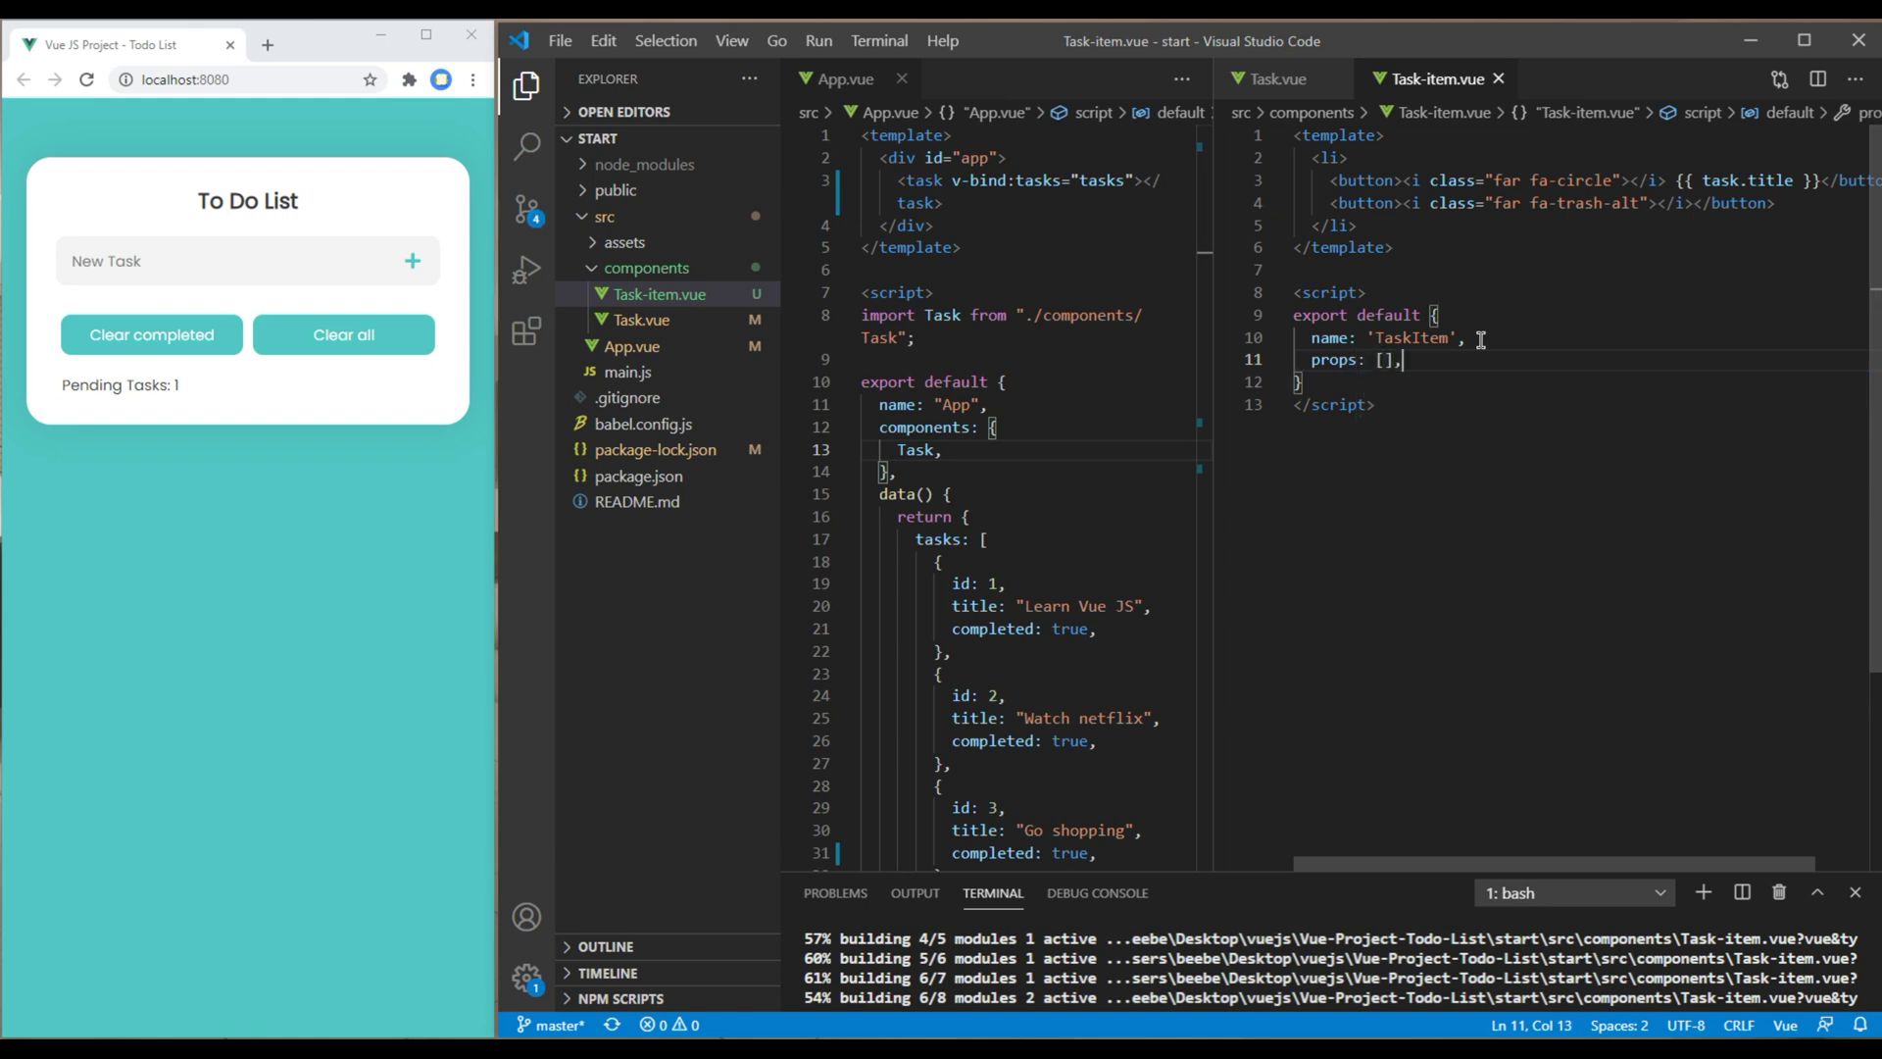
text('task)
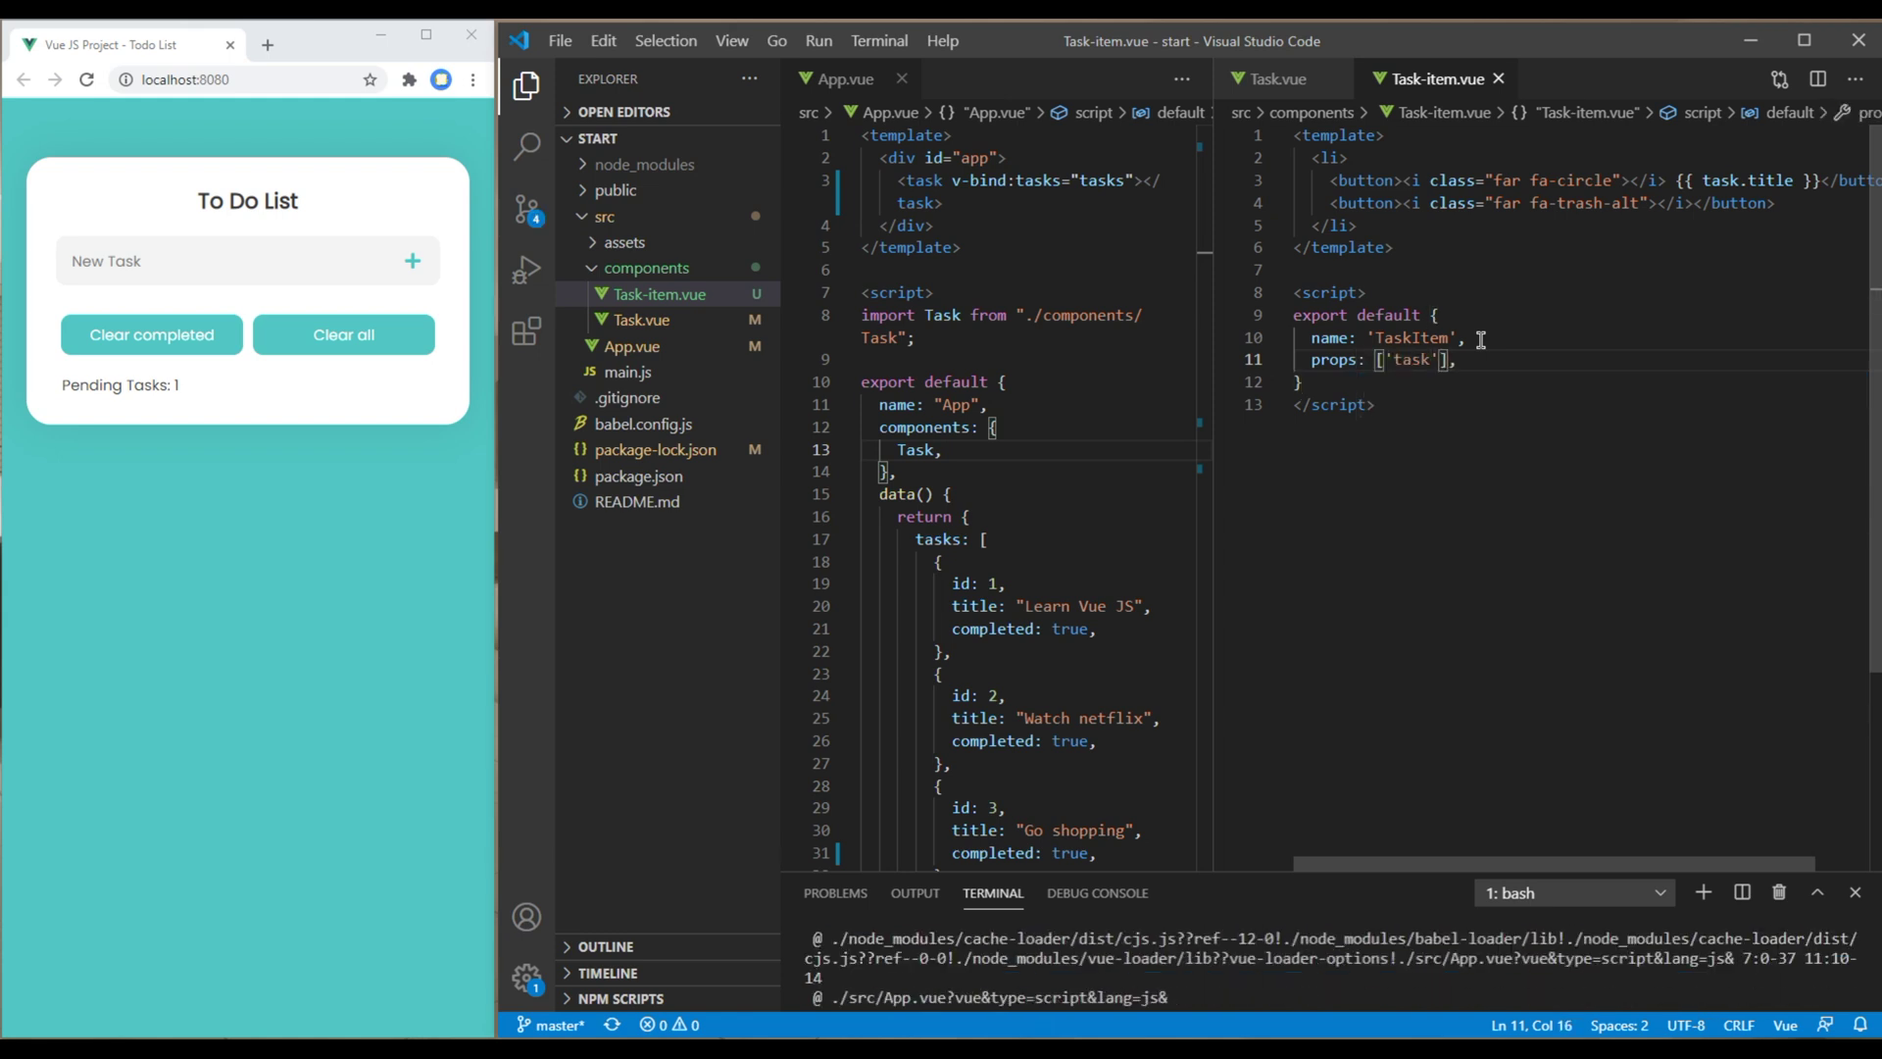
click(1538, 502)
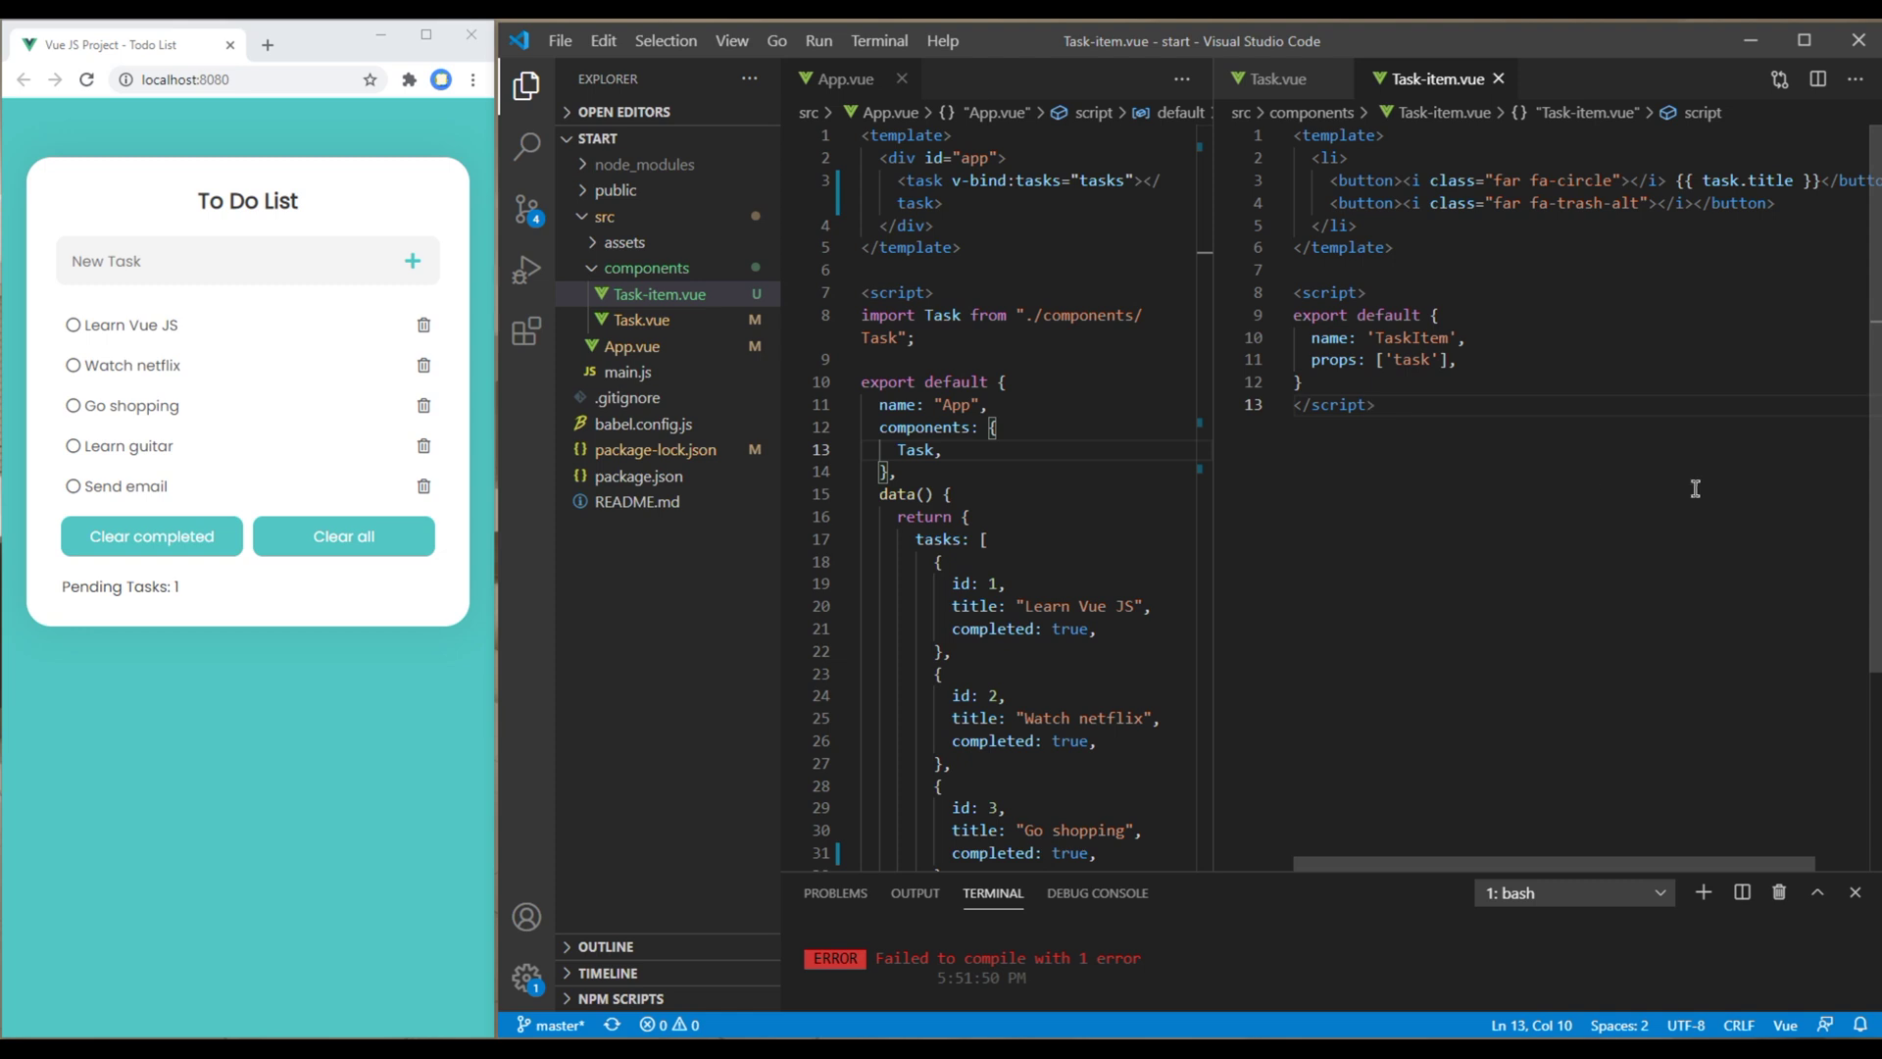
click(226, 794)
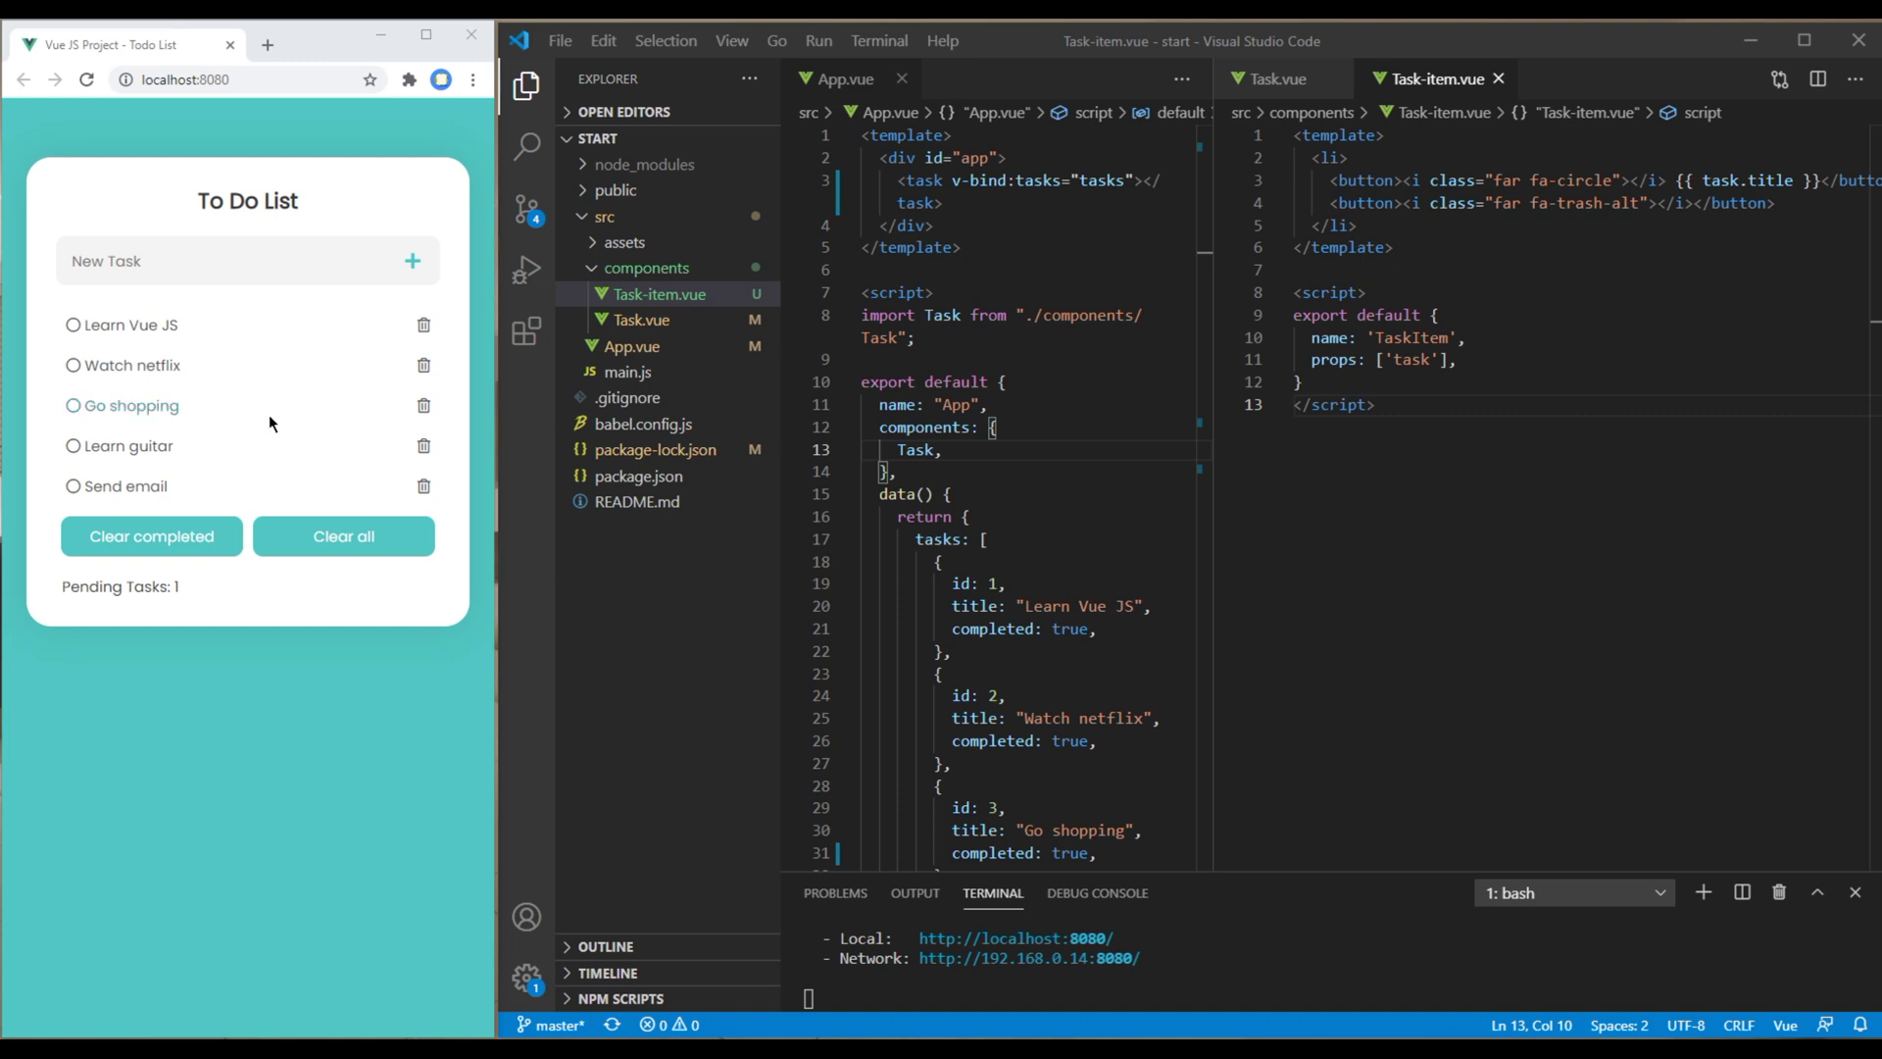
- Add a 'Learn jquery' task, then clear completed tasks and clear all tasks
click(149, 265)
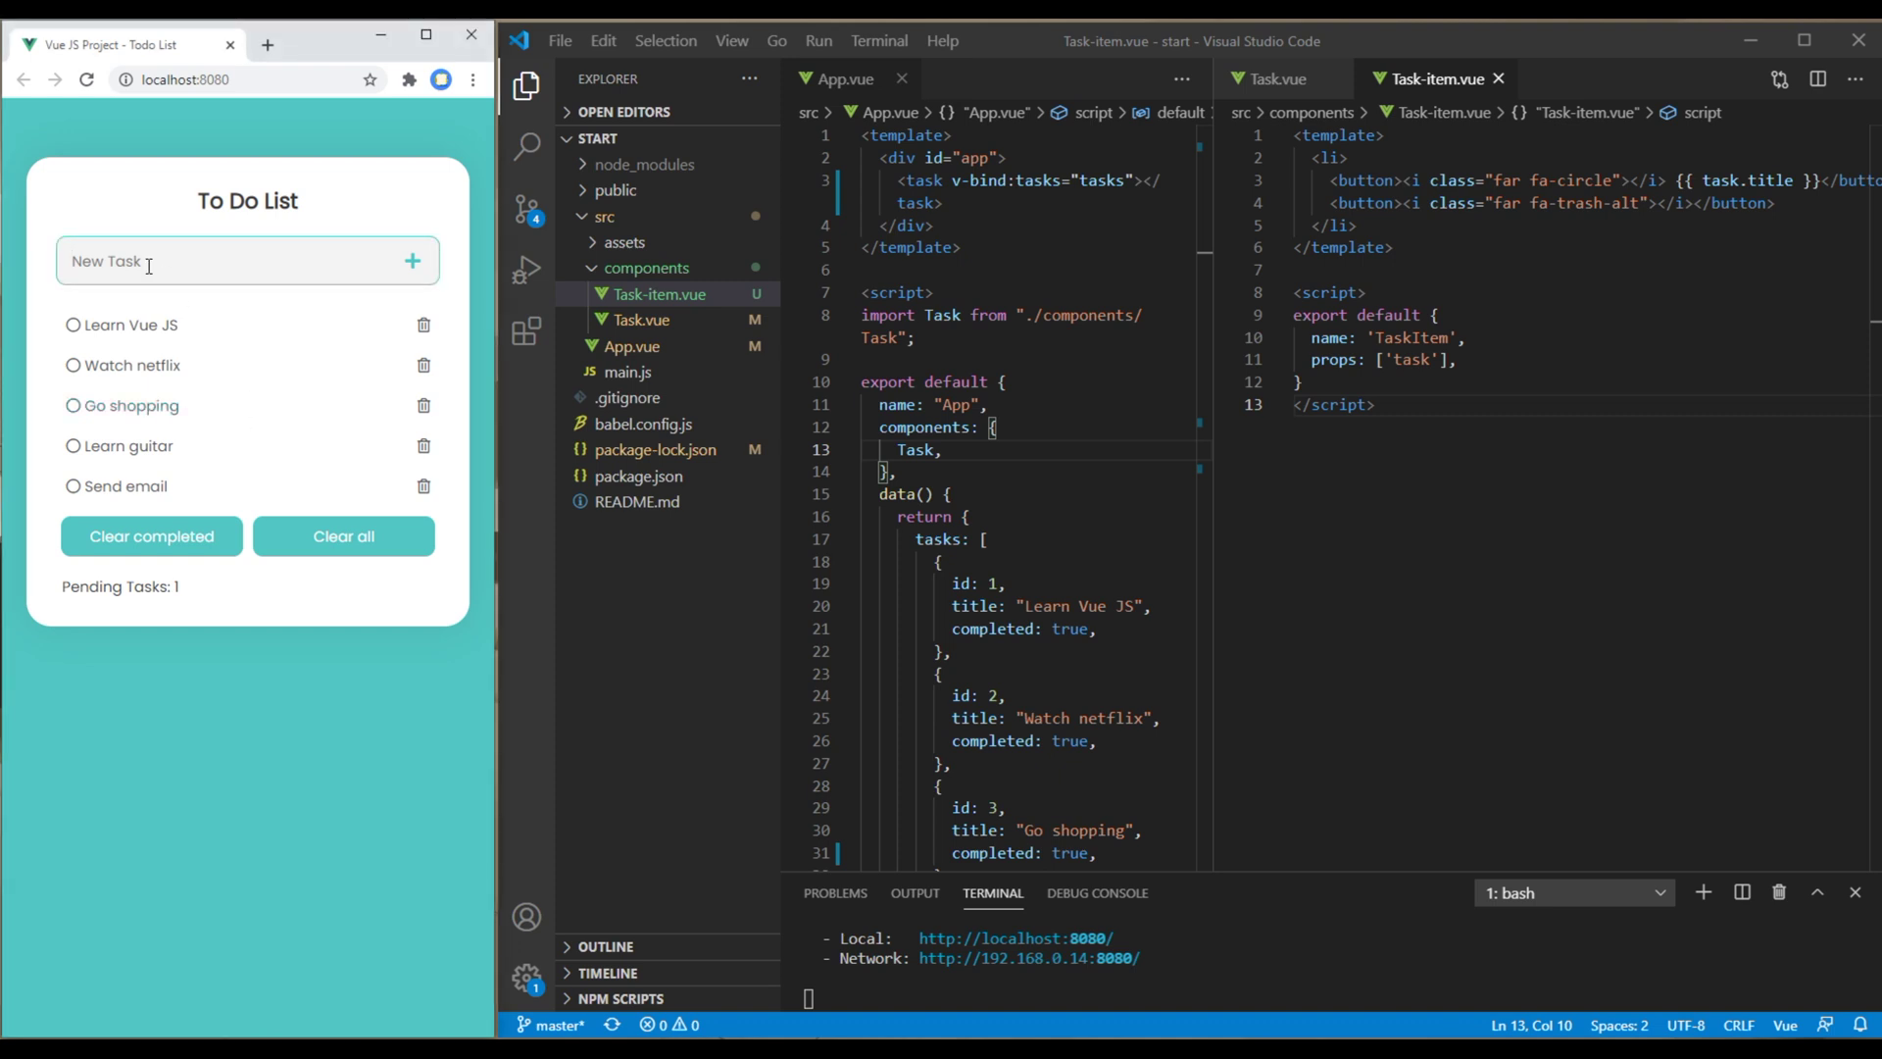
text(Learn)
text( jquery)
key(Return)
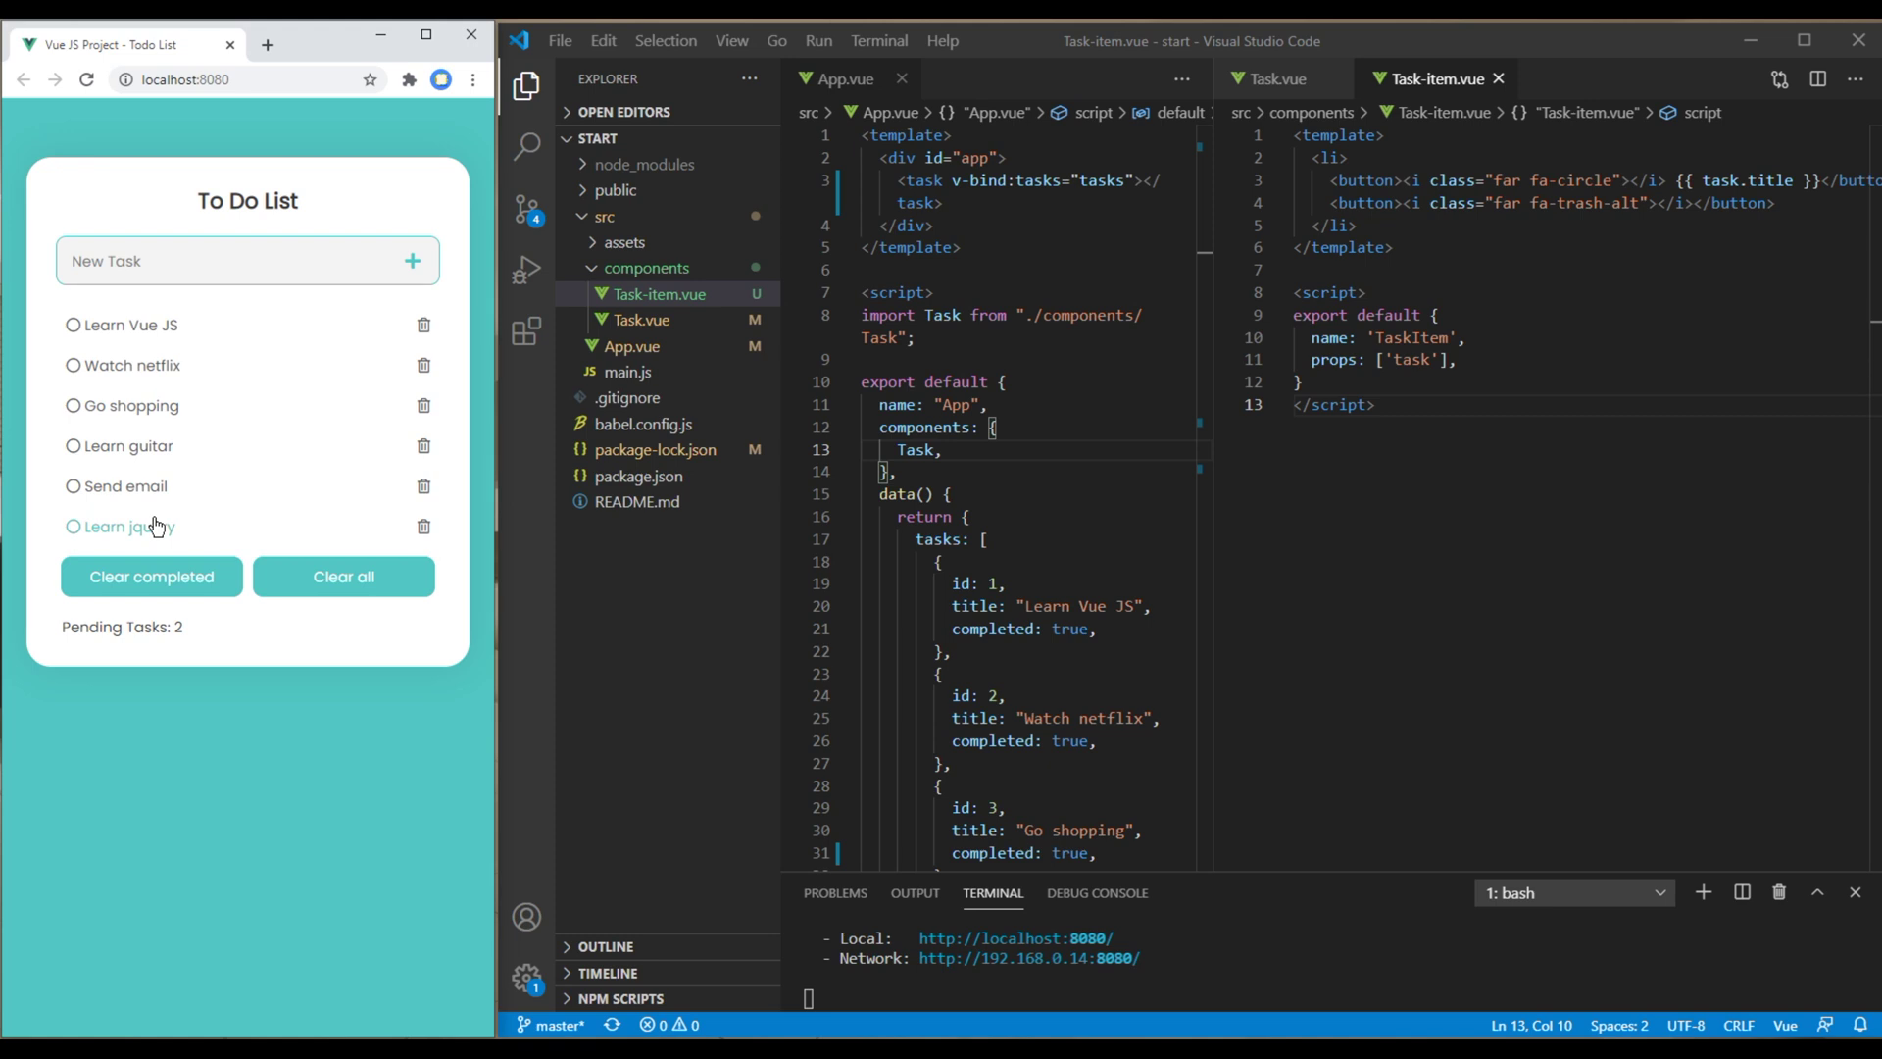
click(199, 583)
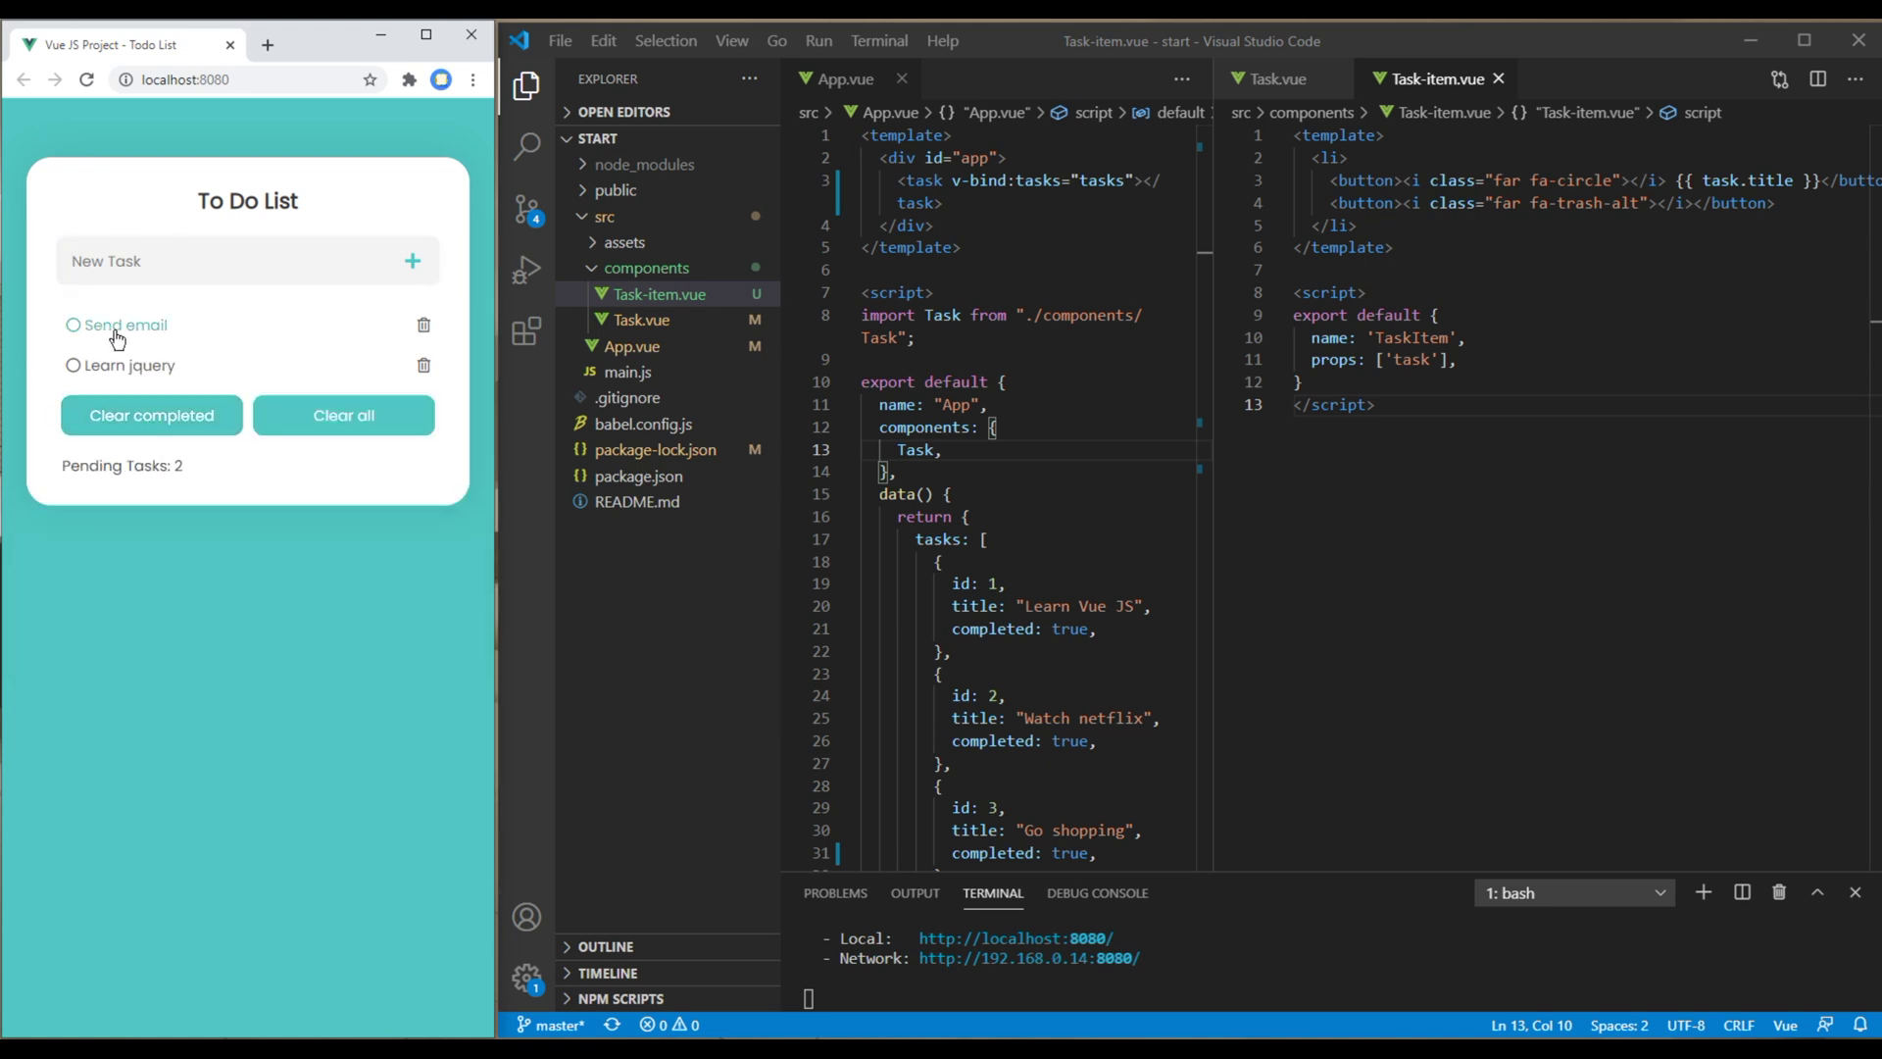
click(363, 429)
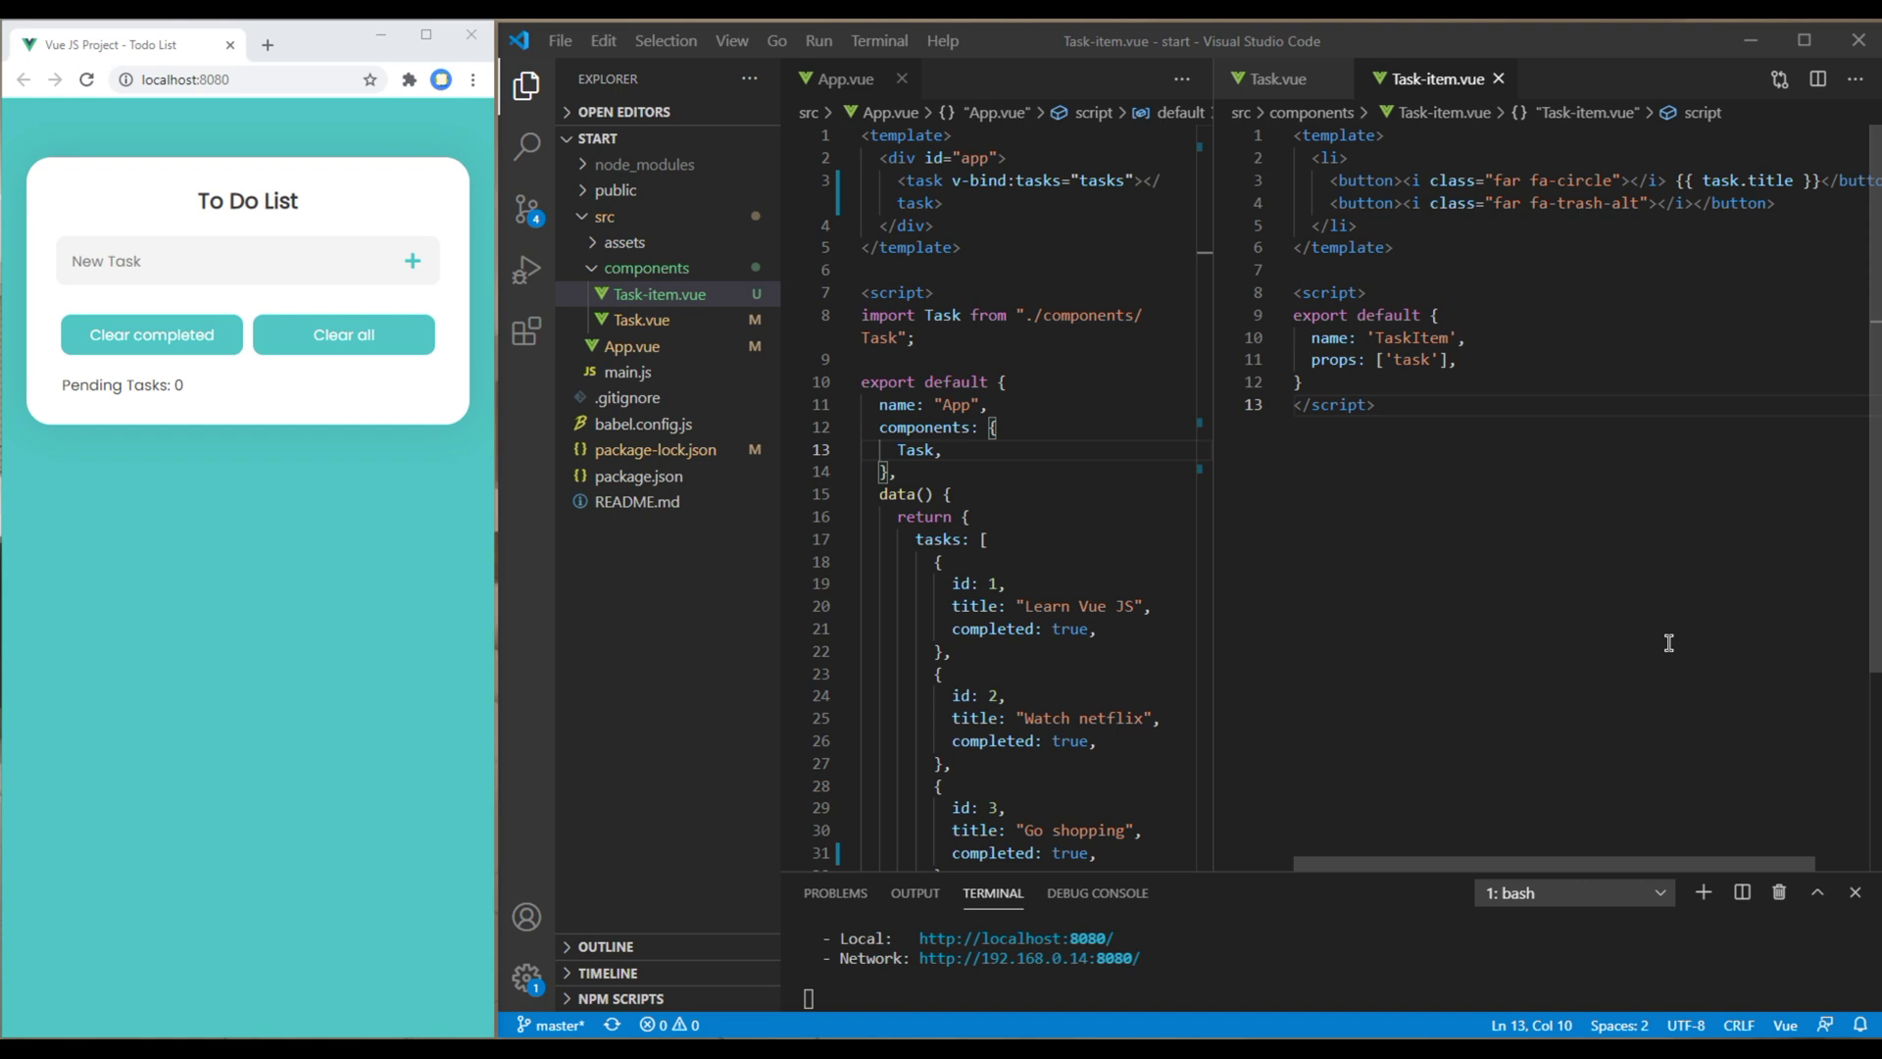
- Reload localhost:8080 to bring back the five starting tasks
click(88, 80)
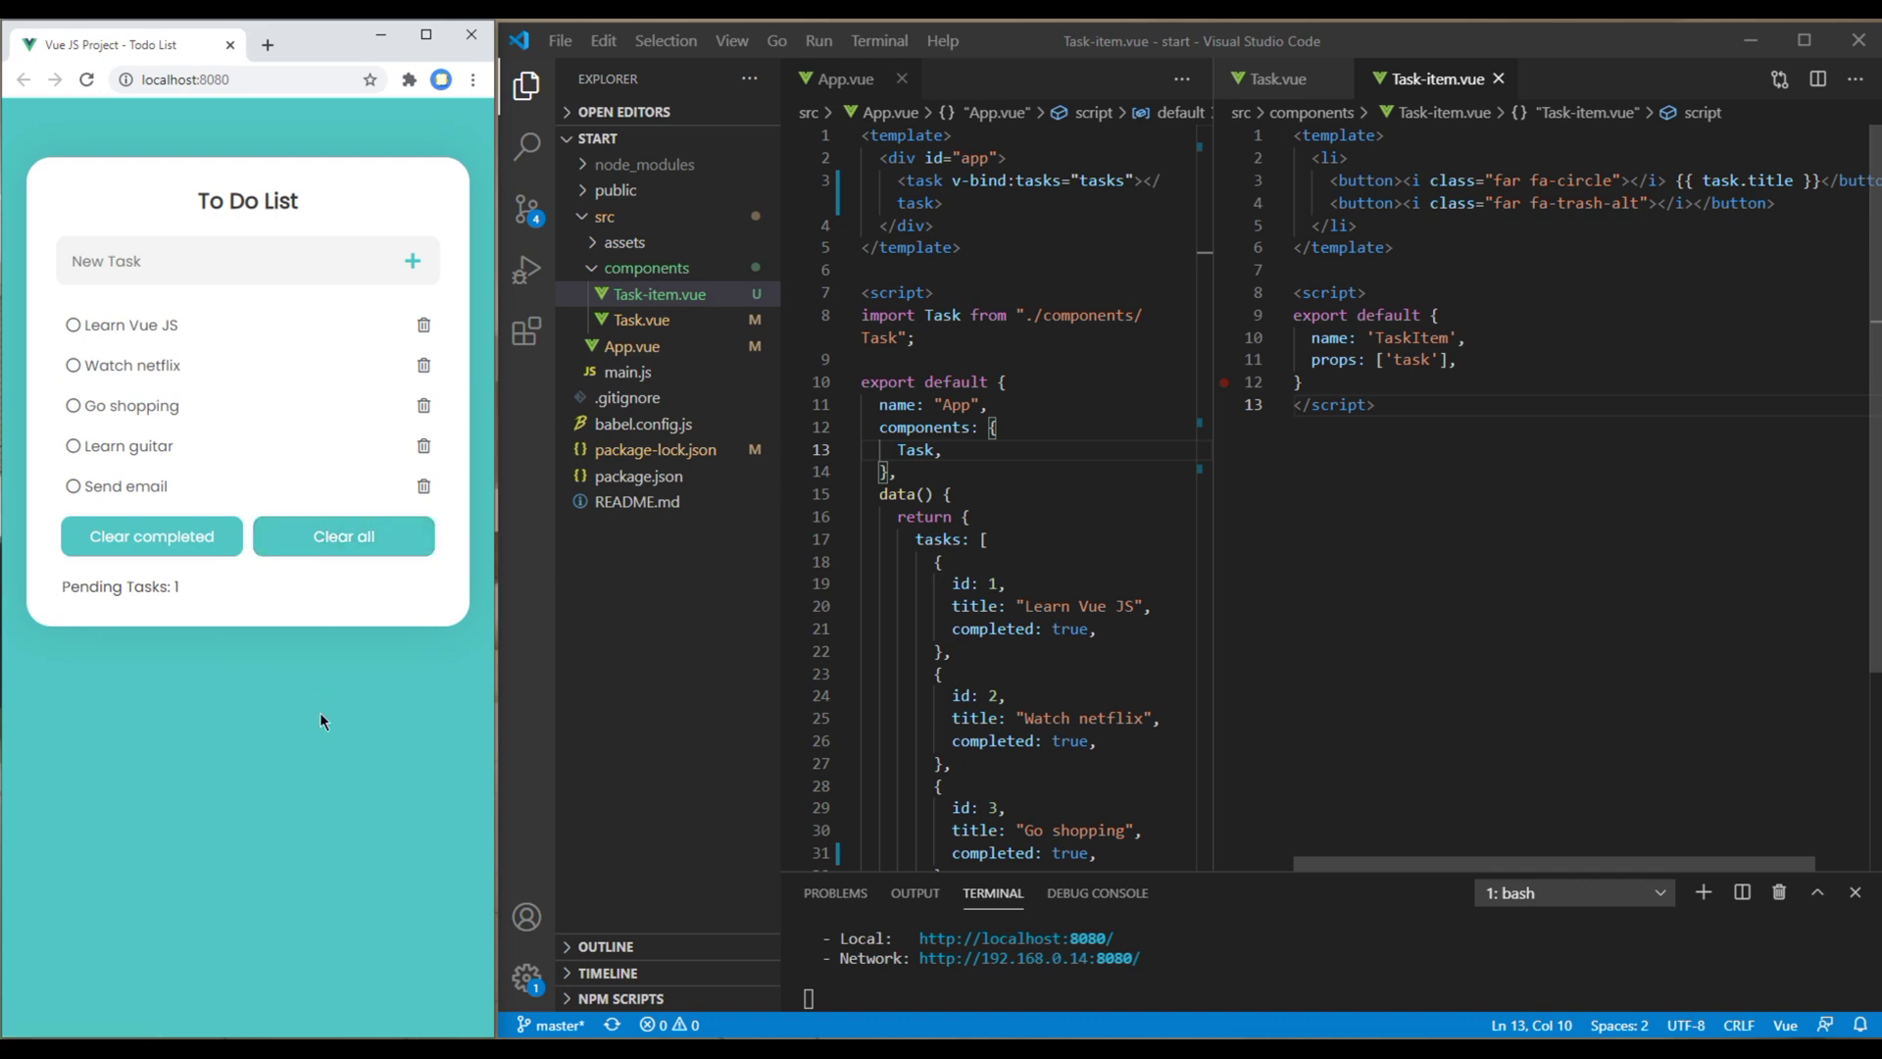